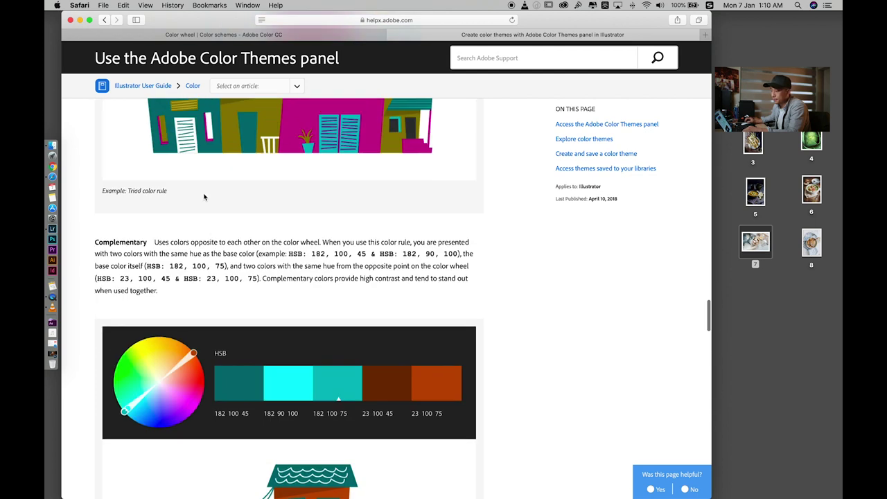
Step: Review the Analogous, Monochromatic, Triad, Complementary and Compound color rule descriptions and their example palettes in the article
scroll(204, 197, "up", 5)
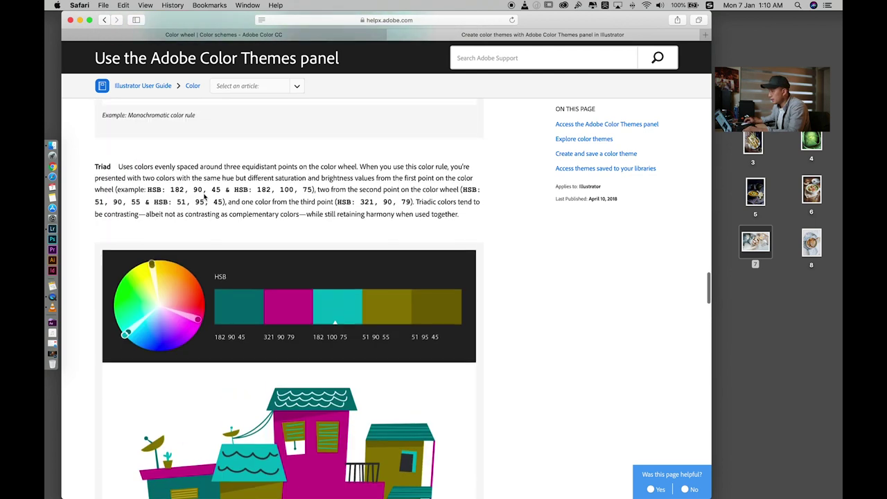
scroll(204, 198, "up", 3)
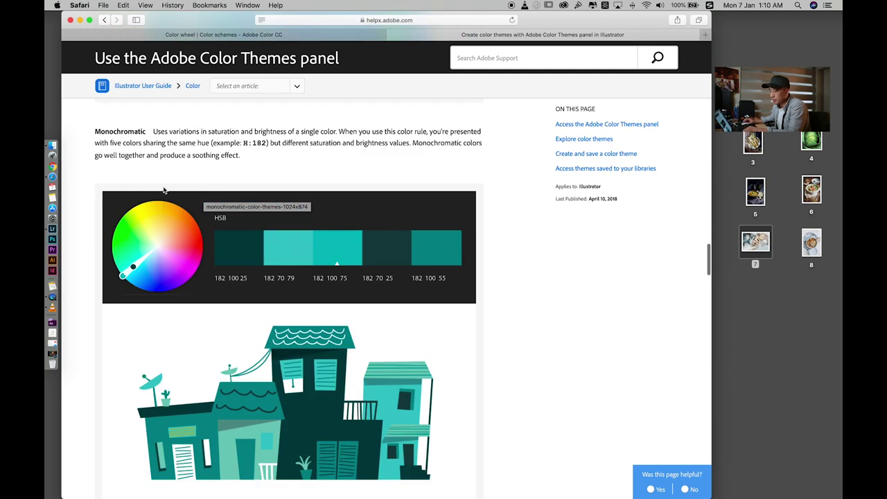
scroll(178, 199, "up", 2)
scroll(178, 199, "up", 5)
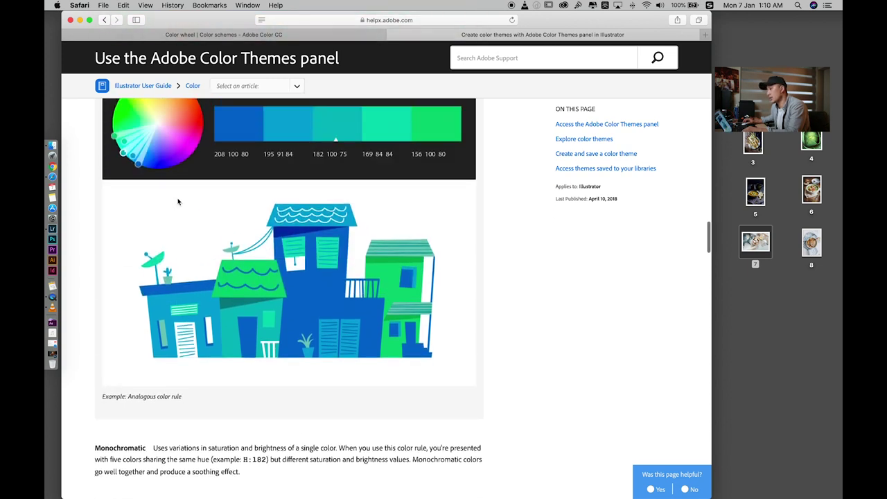
scroll(177, 201, "down", 10)
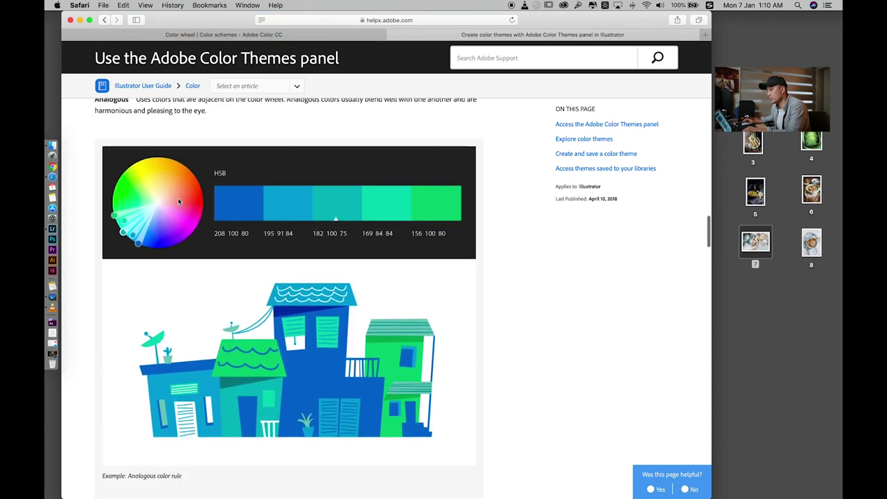
scroll(189, 224, "down", 15)
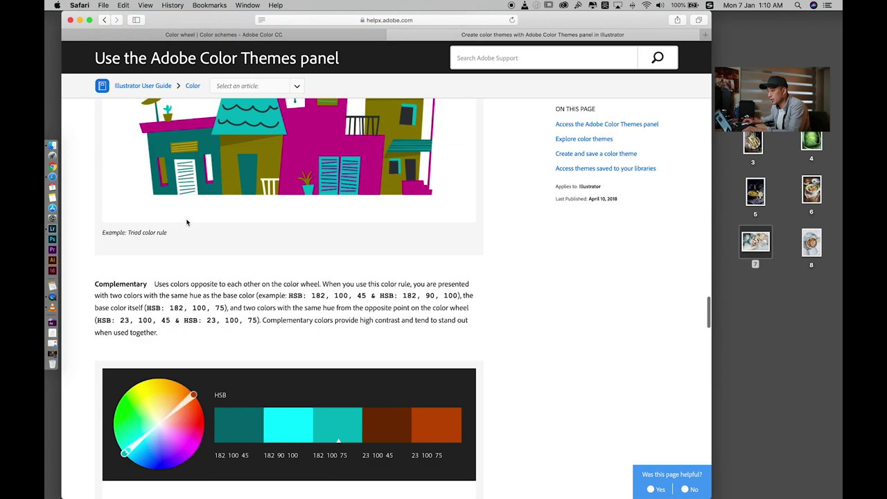
scroll(187, 222, "up", 5)
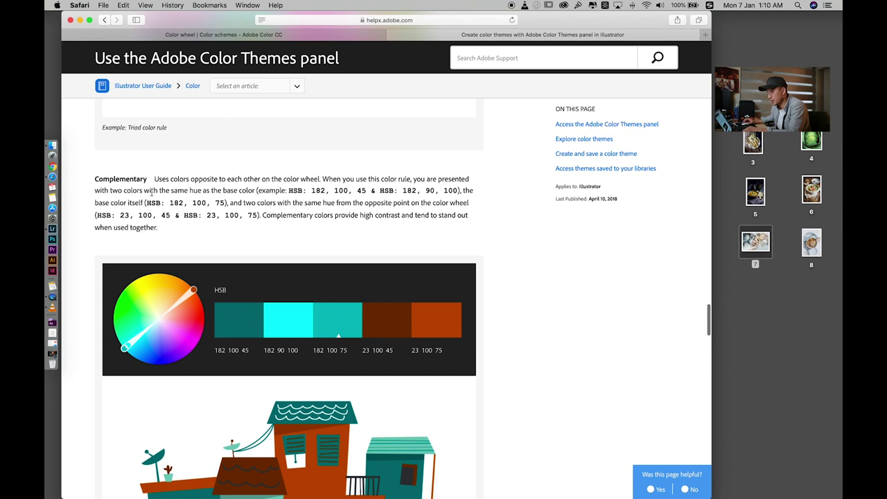
scroll(158, 215, "down", 10)
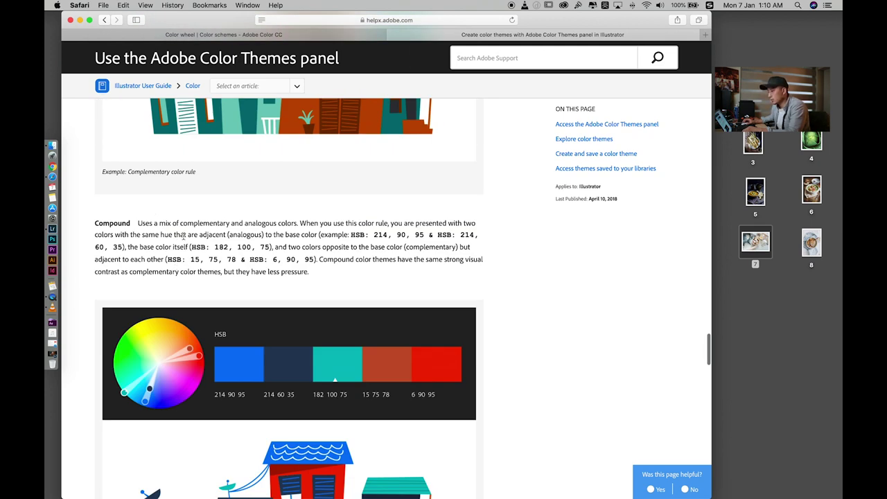
scroll(187, 234, "up", 4)
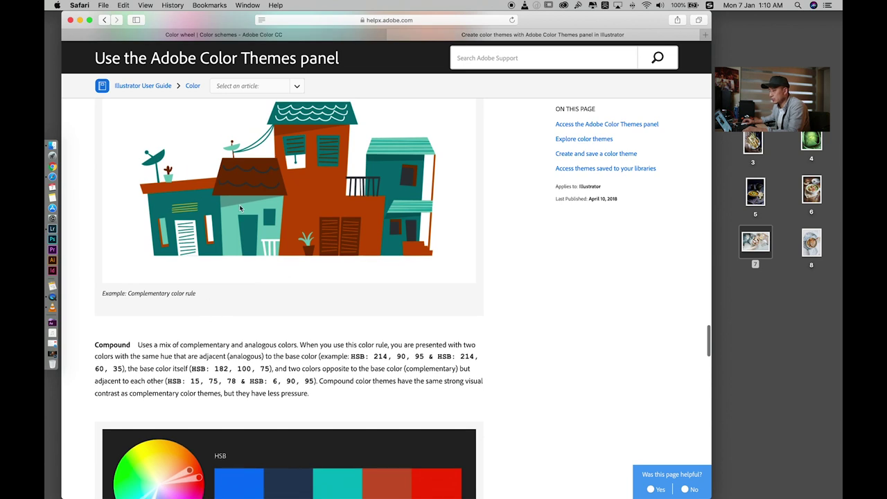
scroll(297, 239, "up", 2)
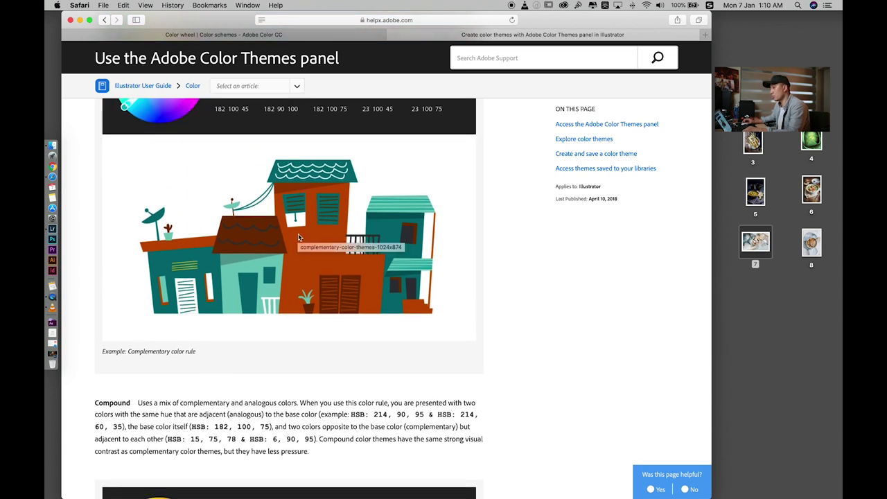
scroll(299, 238, "down", 4)
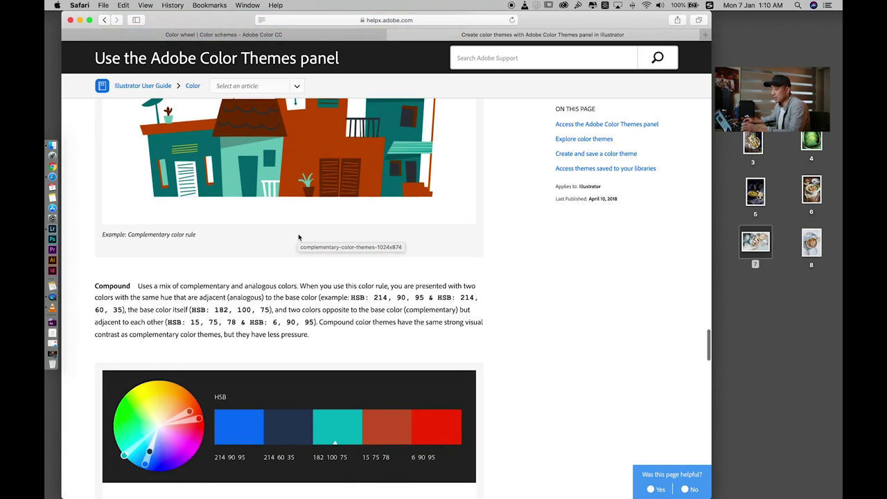
scroll(288, 243, "up", 4)
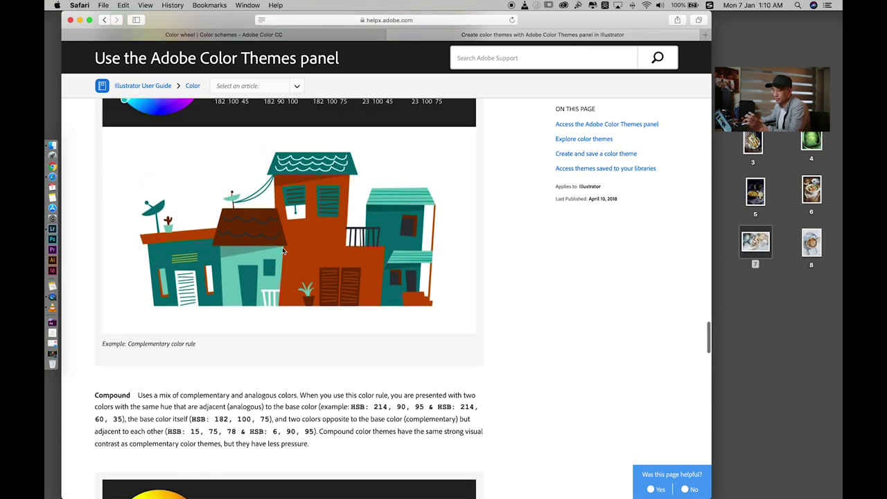
scroll(283, 251, "up", 6)
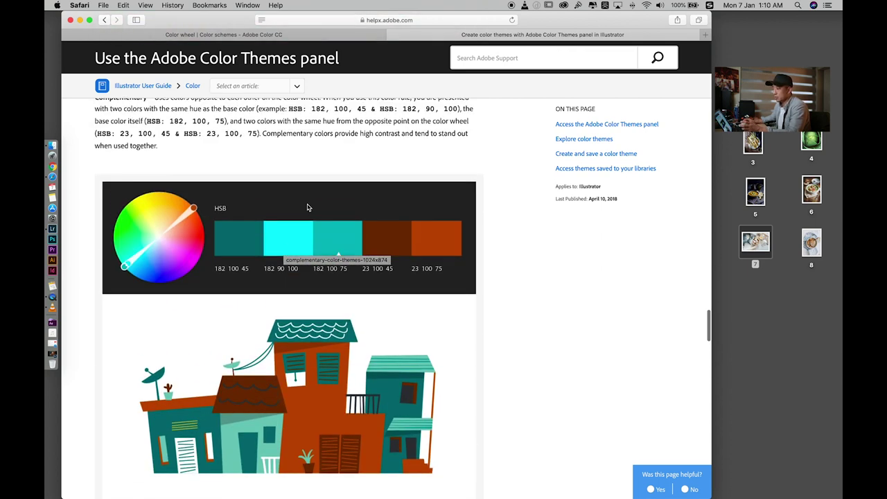
Step: Return to the Adobe Color wheel page and preview desktop food photos 7, 8, 6 and 5
left_click(278, 35)
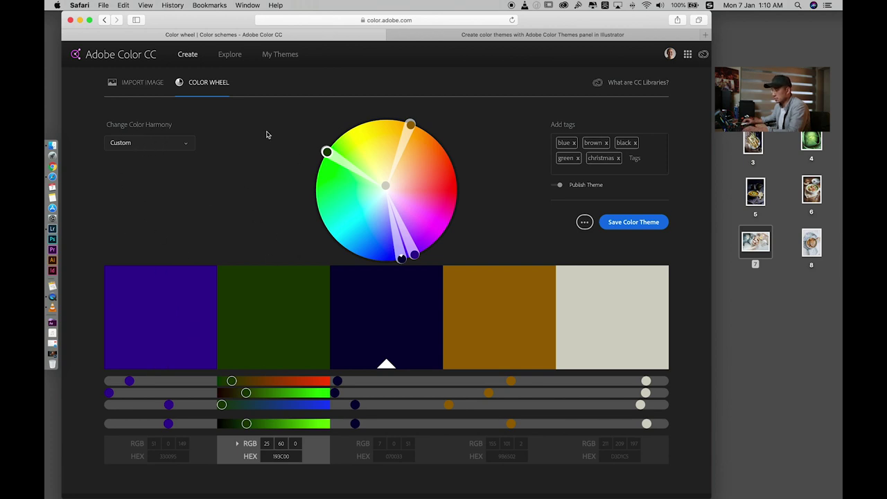
left_click(756, 241)
key("space")
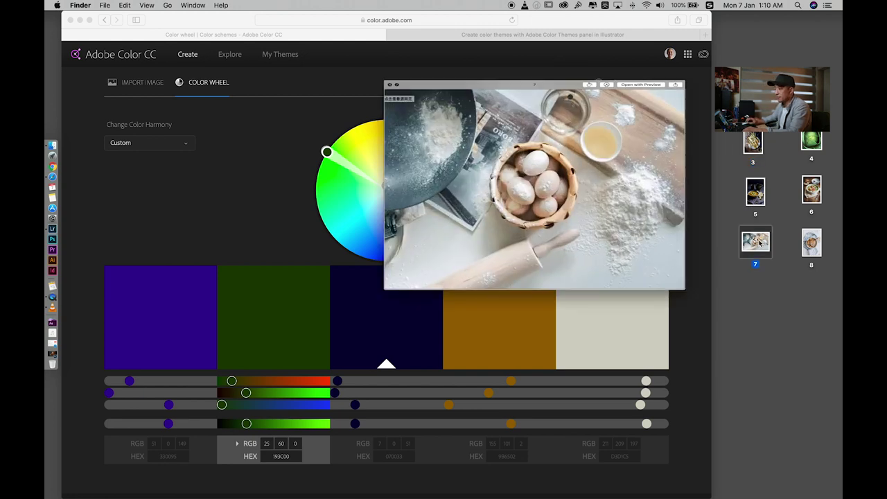
key("Right")
key("Up")
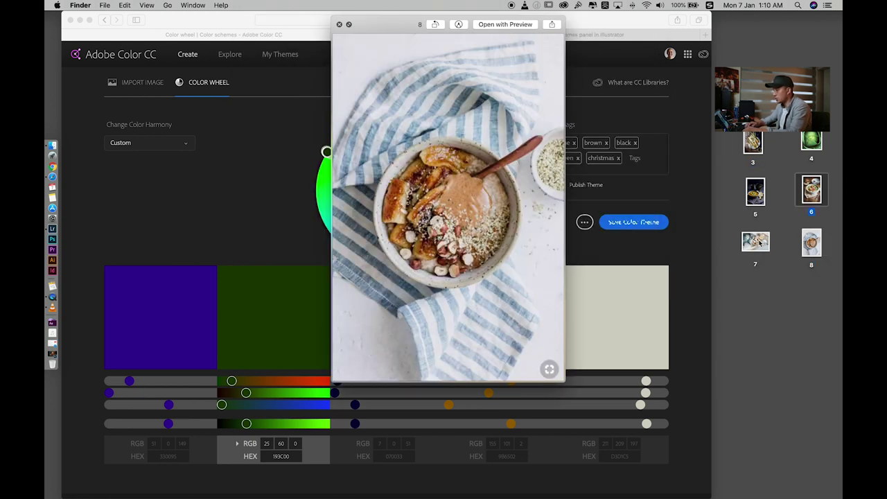
key("Left")
key("space")
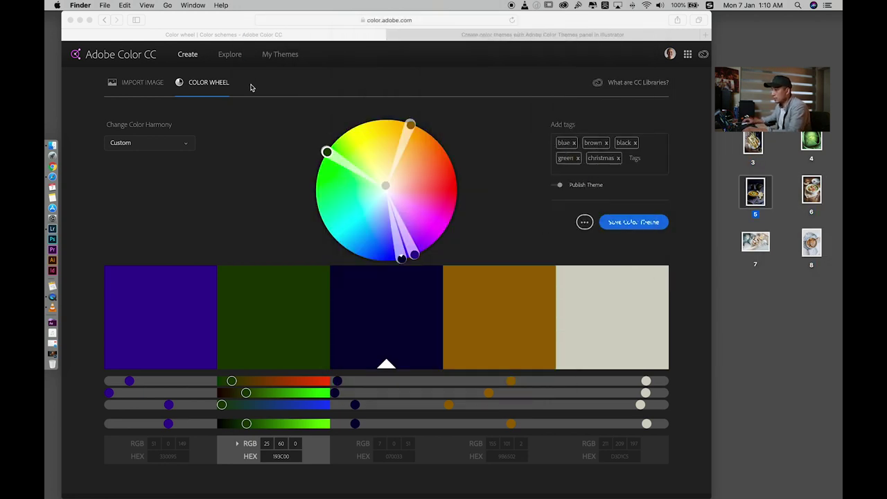
Step: Import image 7 and sample its theme colors from the pan, wooden board, yellow liquid, egg and white tabletop
left_click(151, 85)
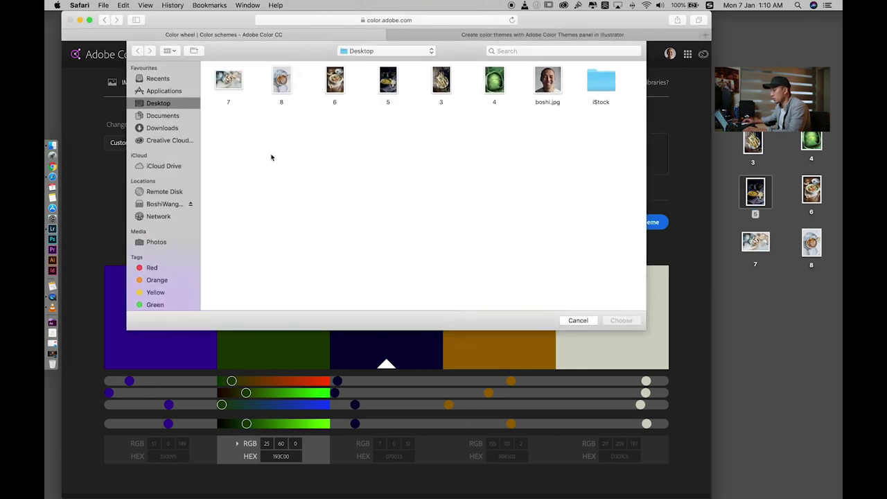
double_click(233, 83)
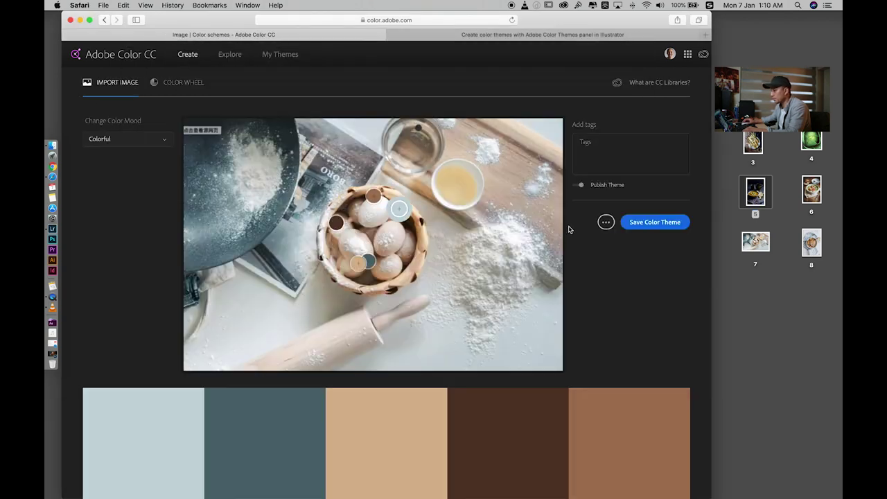
mouse_move(375, 192)
left_mouse_down()
mouse_move(396, 242)
mouse_move(299, 263)
mouse_move(275, 314)
left_mouse_up()
mouse_move(307, 116)
left_mouse_down()
mouse_move(313, 157)
mouse_move(459, 186)
left_mouse_up()
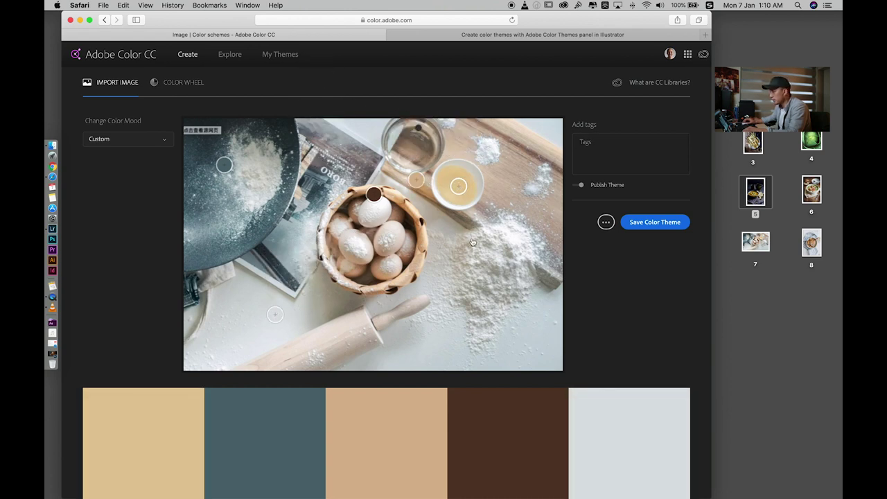
left_click_drag(374, 193, 375, 212)
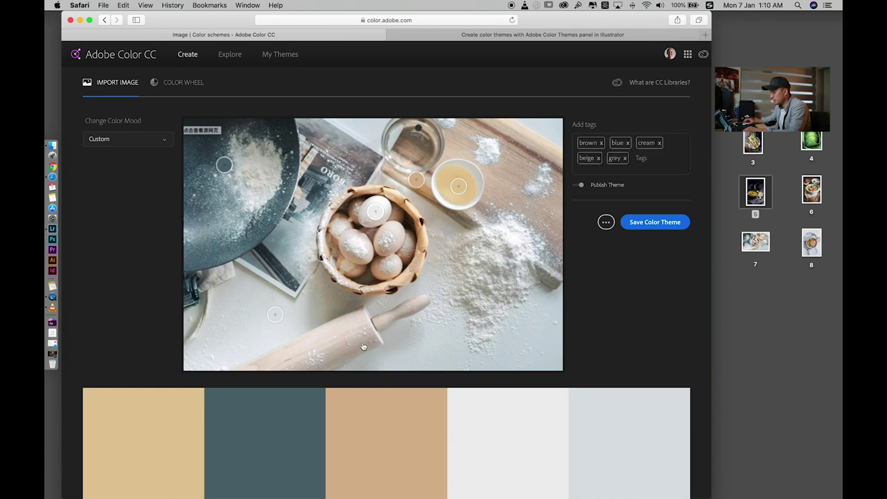
Step: Show the palette on the color wheel and move the blue-grey and both tan markers to the rim, making the first swatch E29400
left_click(184, 83)
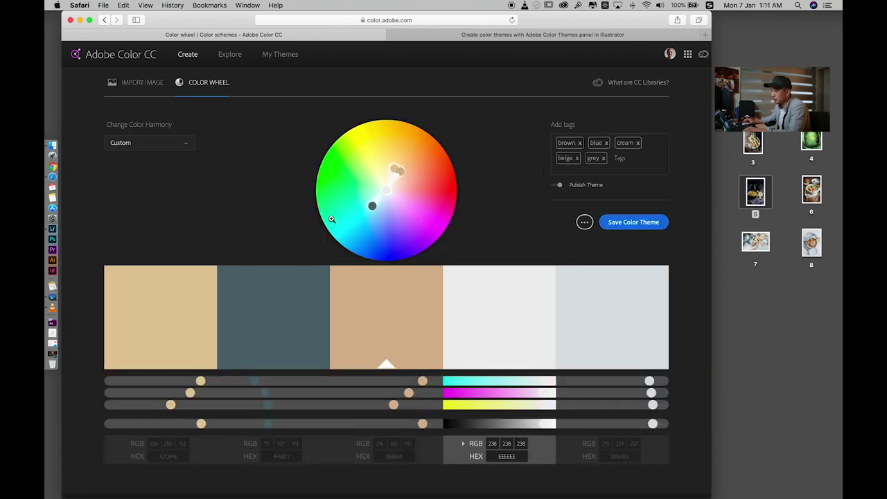
left_click_drag(374, 208, 335, 237)
left_click_drag(397, 170, 410, 124)
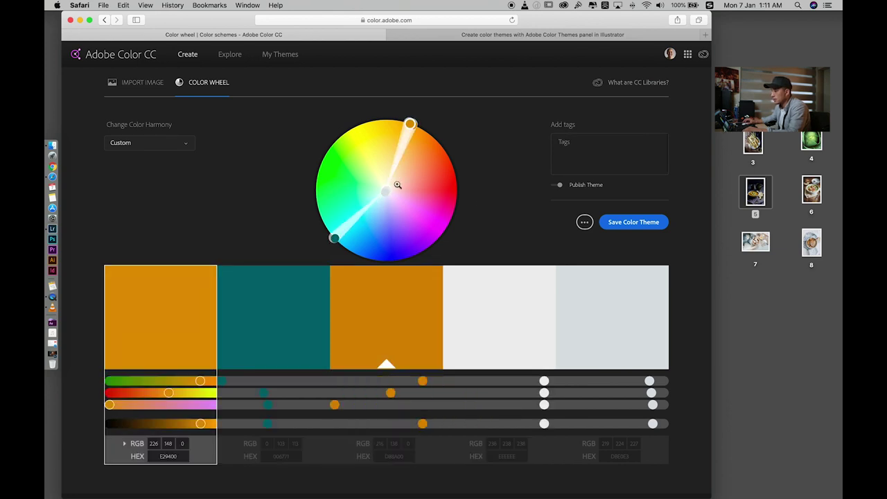
Step: Compare the teal and orange palette with the article's Complementary color rule, then return to the color wheel
key("ctrl+Tab")
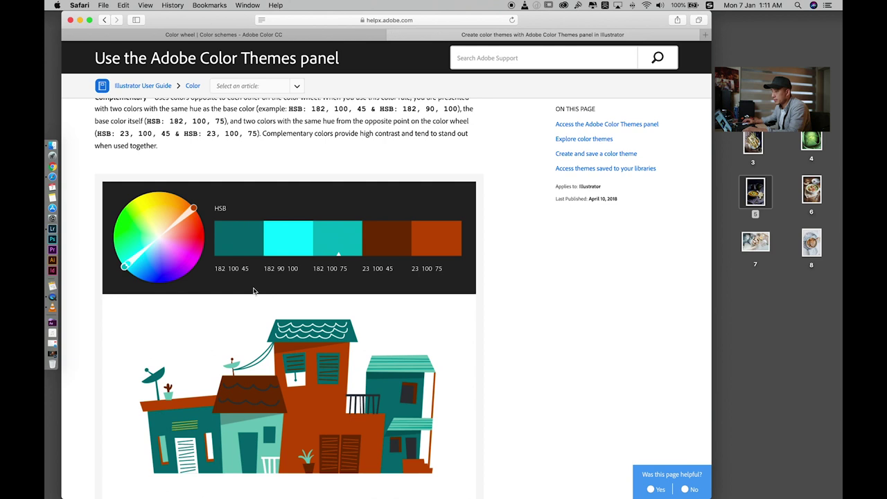
scroll(200, 269, "up", 2)
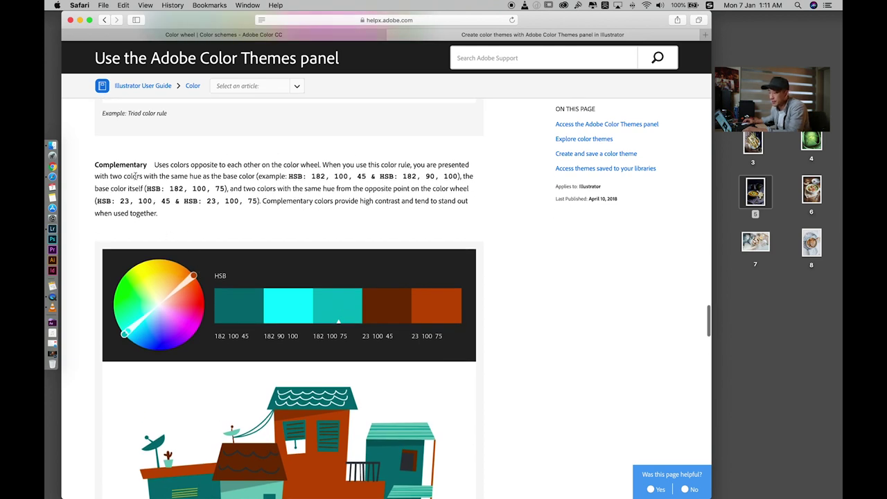
left_click(304, 36)
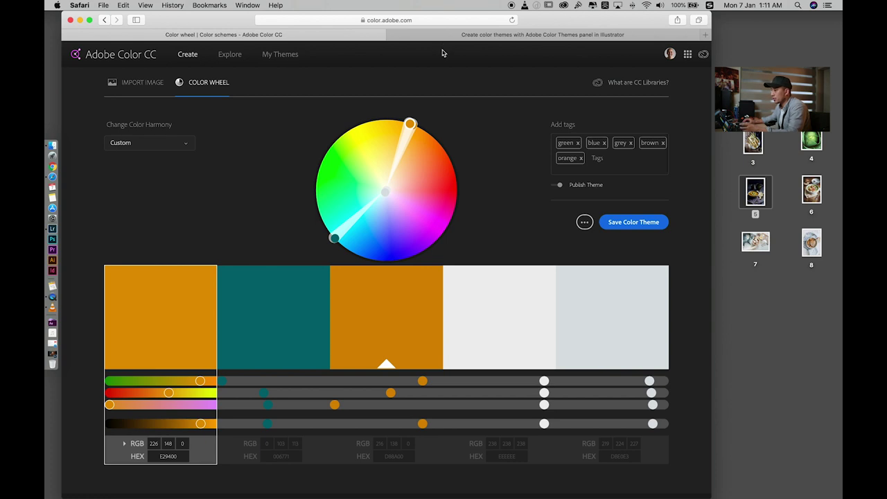
Step: Import image 5 and sample its theme colors from the bread, red garnish, orange soup, blue-grey background and purple cloth
left_click(151, 85)
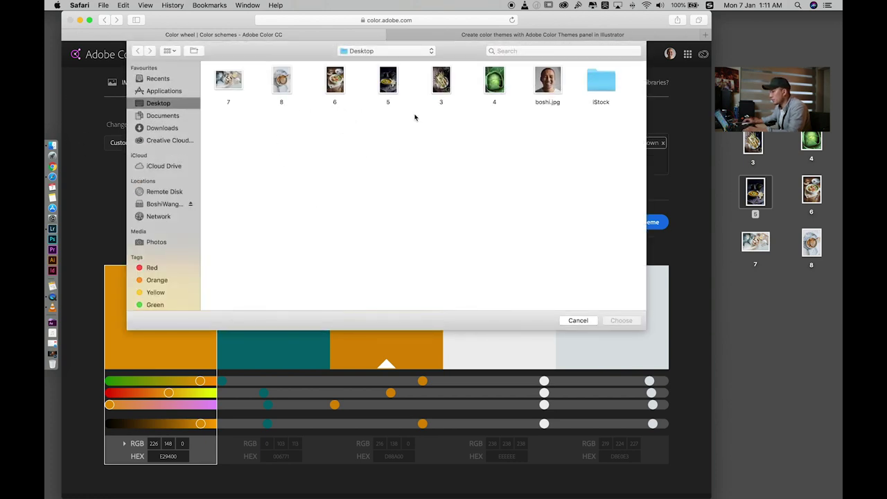
double_click(390, 83)
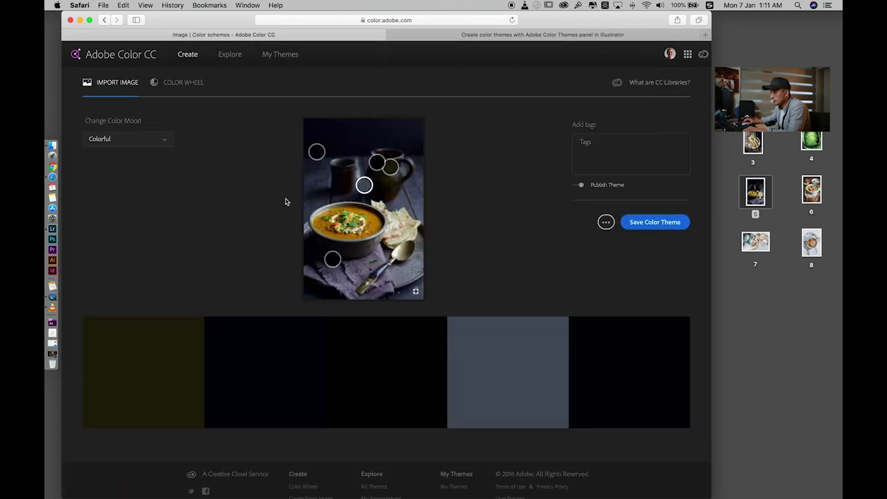
left_click_drag(376, 191, 404, 200)
left_click_drag(390, 168, 335, 224)
left_click_drag(390, 182, 398, 234)
left_click_drag(348, 173, 368, 218)
left_click_drag(333, 259, 362, 270)
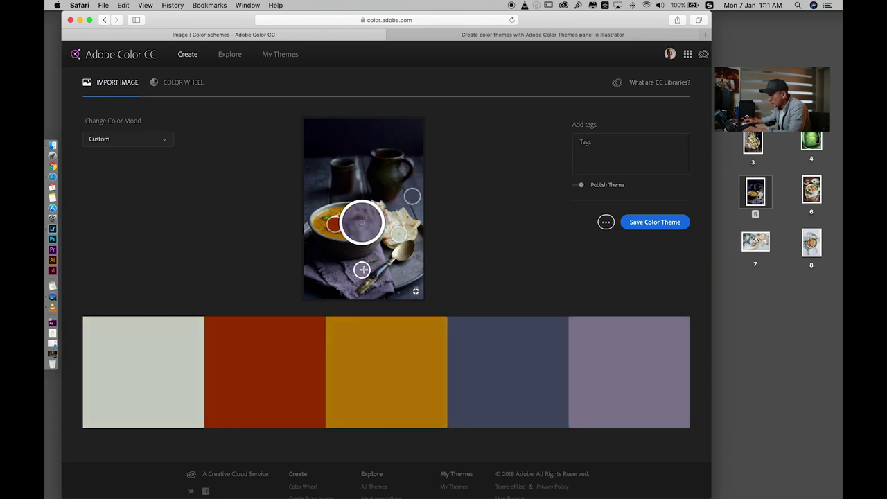
Step: Show the palette on the color wheel and move the blue-grey and purple markers to the rim, making the last swatch 240093
left_click(184, 86)
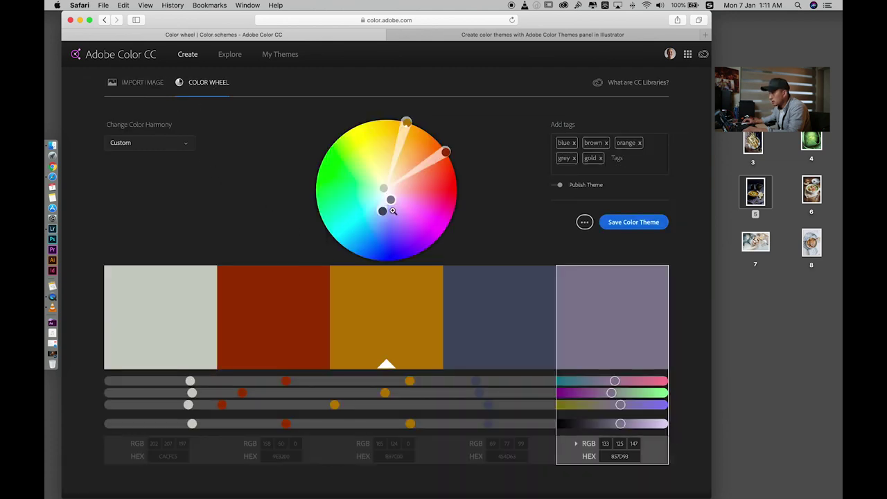
left_click_drag(382, 210, 409, 256)
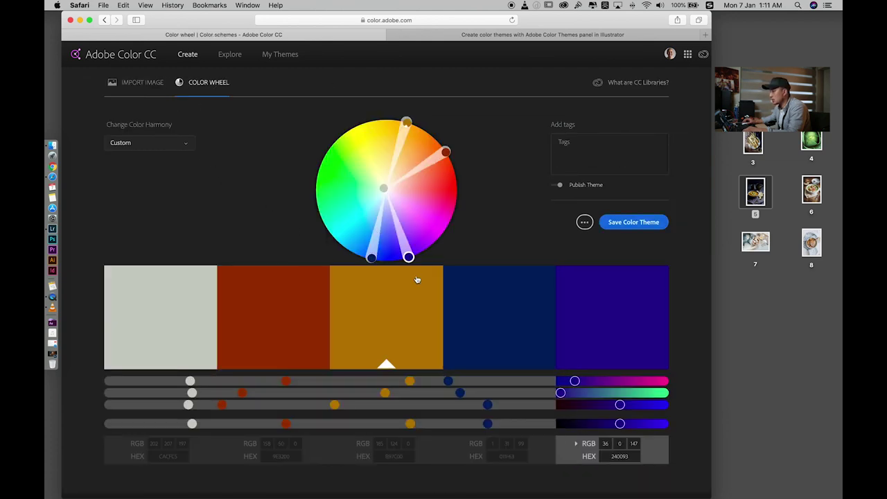
Step: Compare the orange, red and blue palette with the article's Compound color rule and return to the color wheel
left_click(449, 38)
scroll(268, 349, "down", 5)
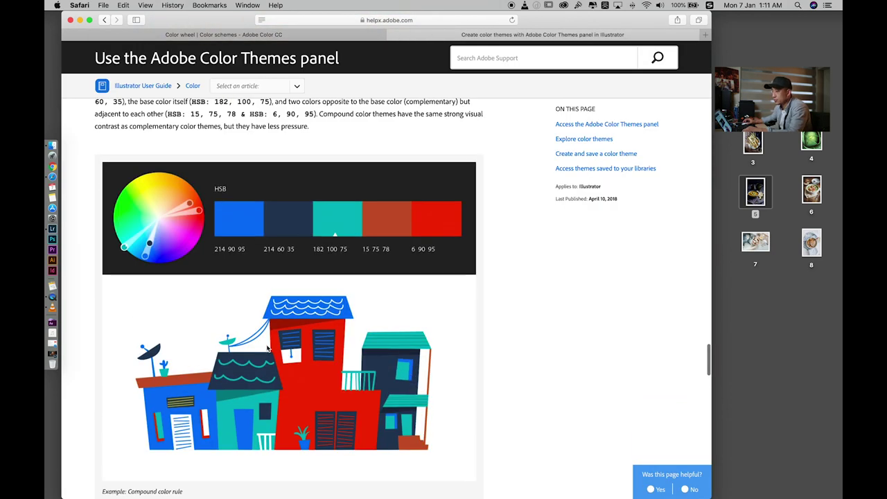
scroll(268, 349, "up", 2)
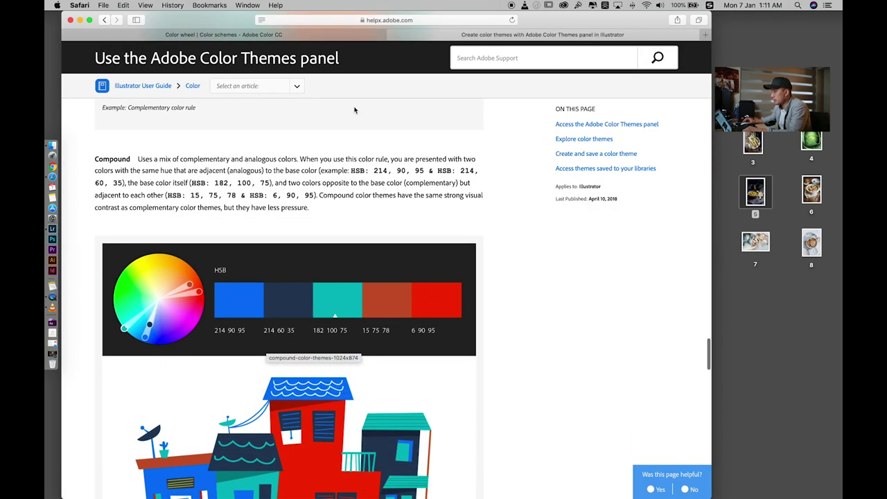
left_click(321, 33)
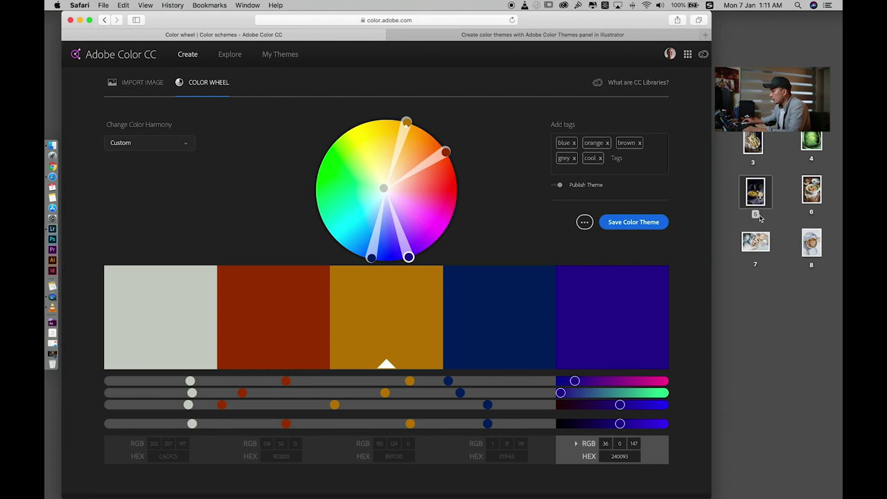
Step: Switch to Lightroom Classic and bring up the catalog window with the food photo in Develop
key("super+Tab")
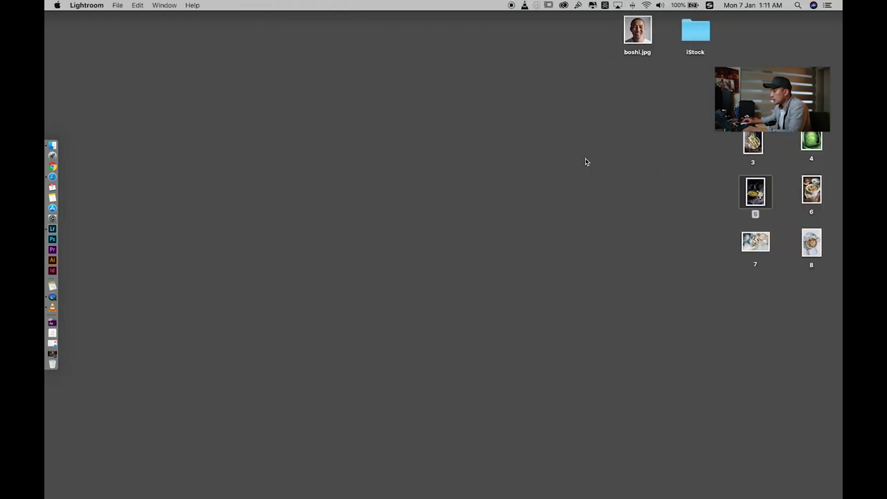
left_click(56, 340)
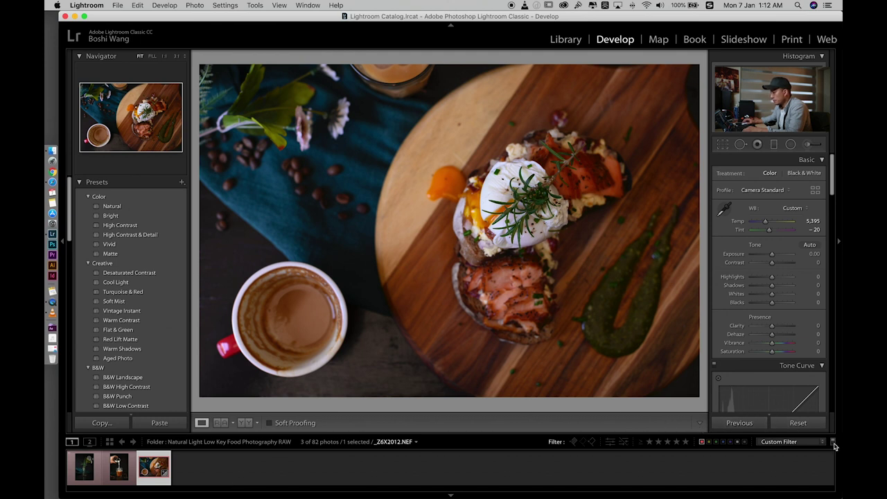
Step: Reset all Develop adjustments on the poached egg and salmon photo
left_click(798, 423)
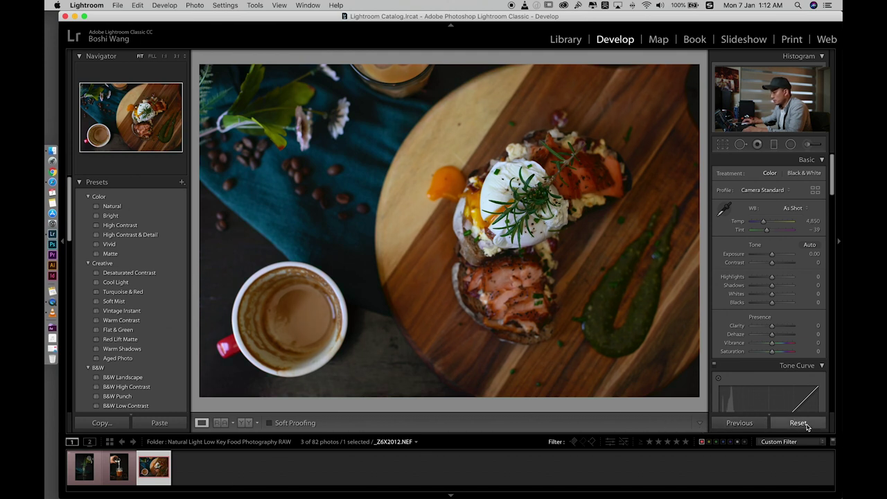
left_click(74, 16)
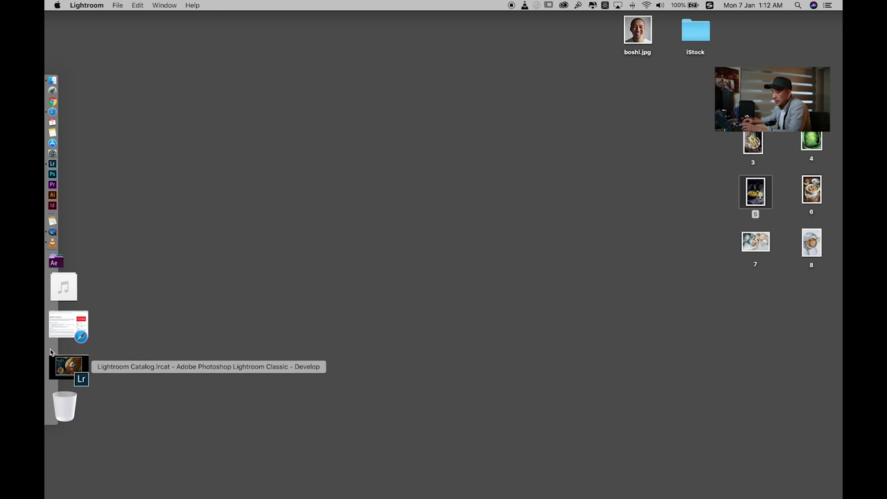
left_click(50, 354)
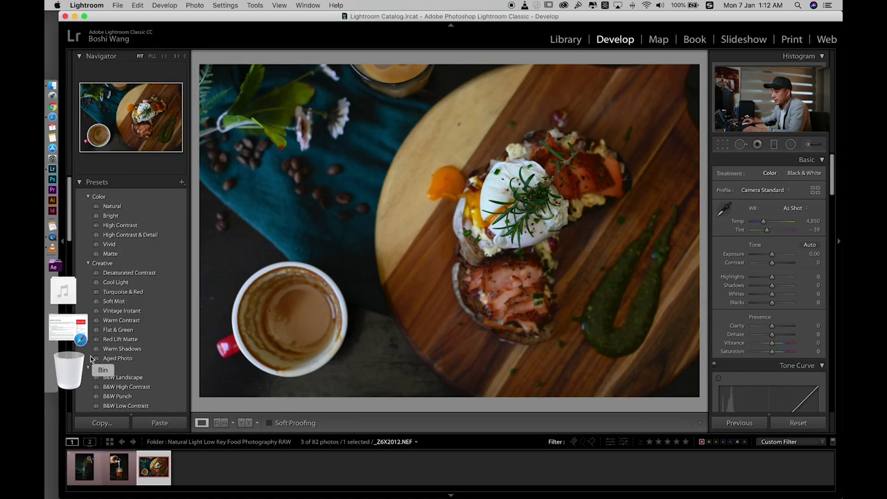
Step: Preview the flower vase and milk-pouring photos and return to the poached egg photo
left_click(91, 479)
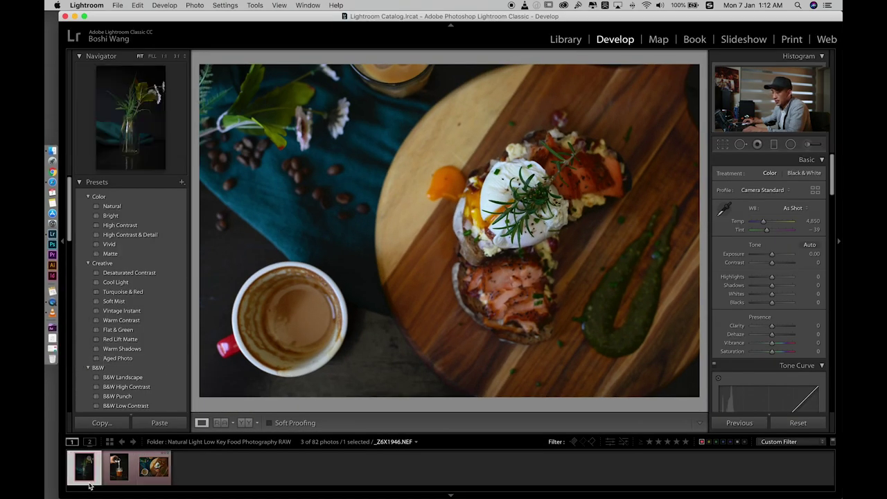
left_click(115, 480)
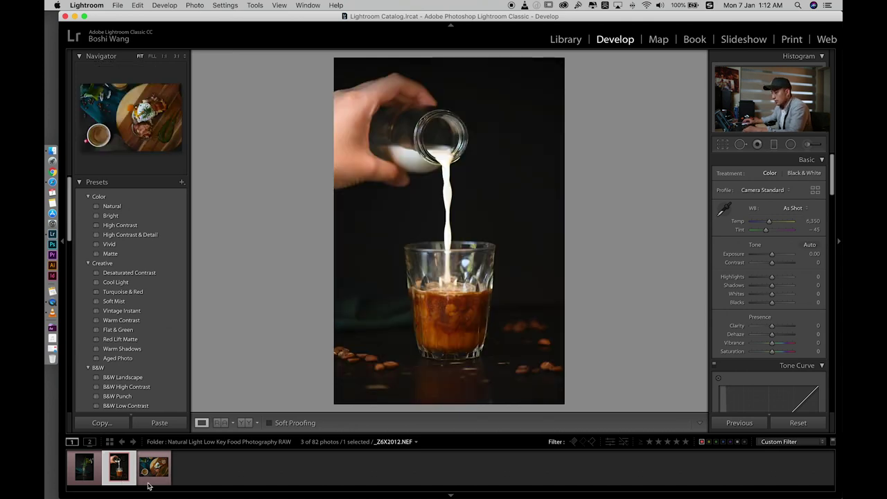
left_click(148, 478)
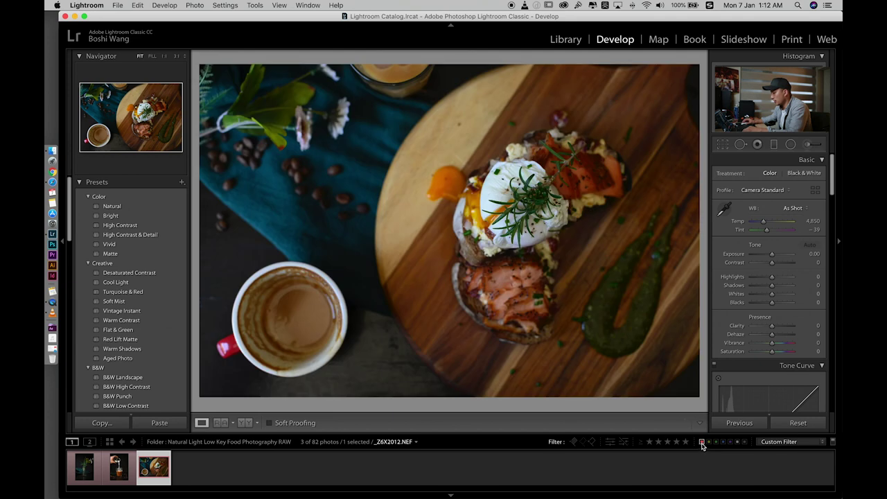
Step: Turn off the red label filter to look through the whole folder, and limit the filmstrip to red-labeled photos again
left_click(701, 442)
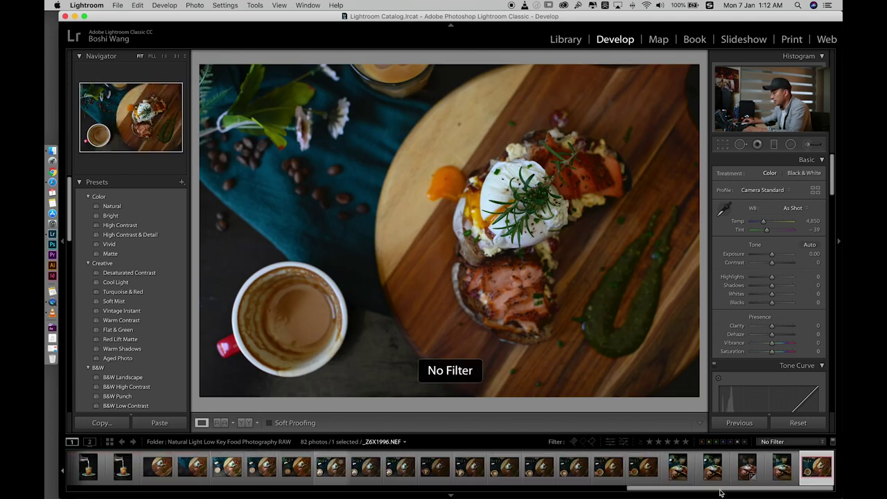
scroll(780, 477, "up", 3)
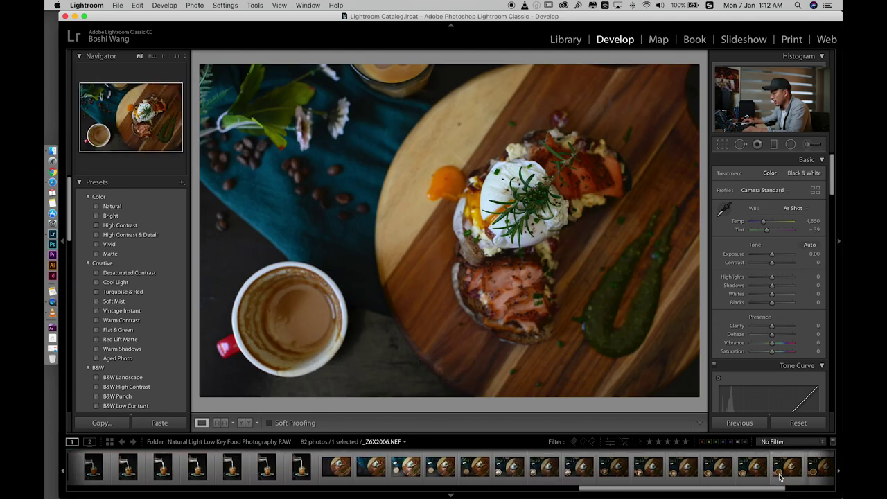
left_click(702, 442)
key("6")
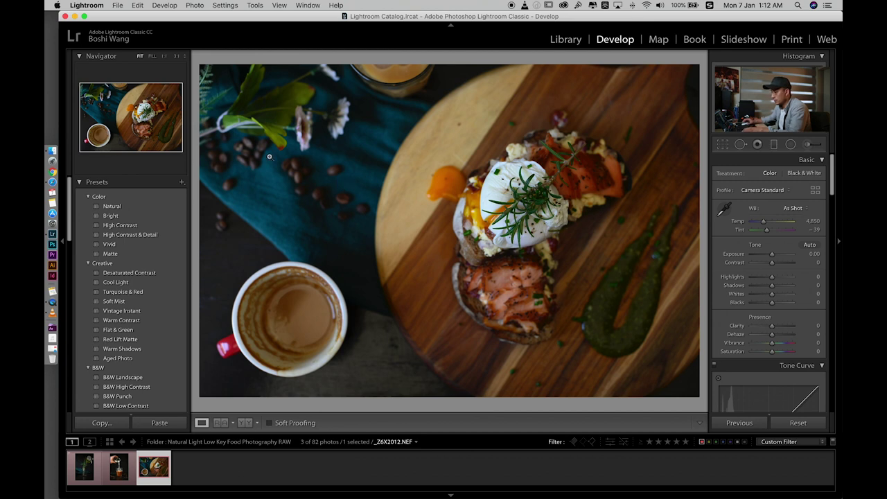
Step: Capture a screenshot of the poached egg photo and import it into Adobe Color in Safari
left_click_drag(202, 67, 533, 340)
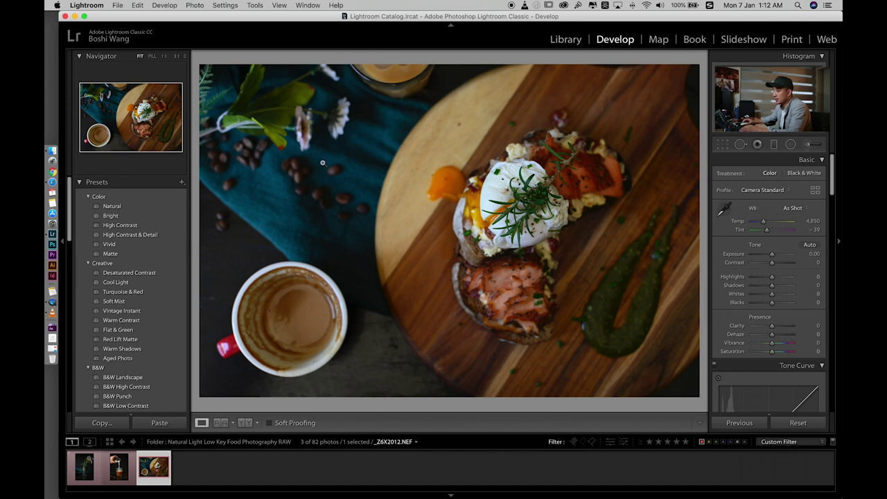
key("ctrl+Right")
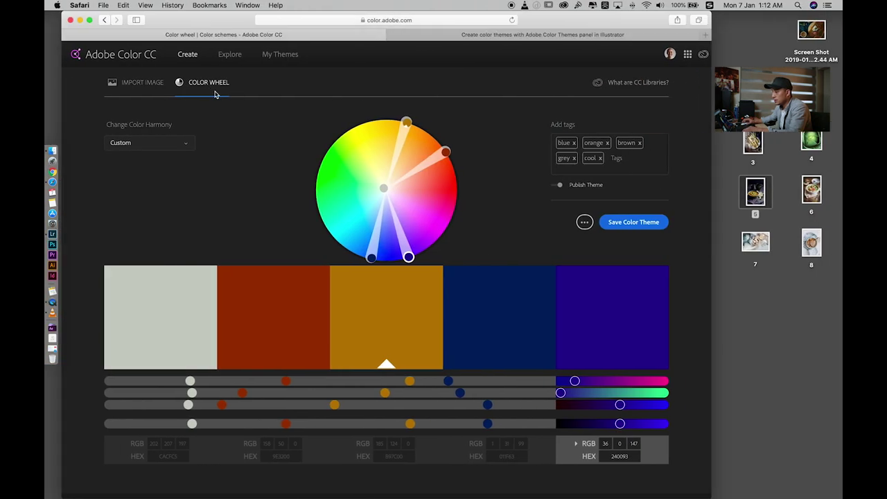
left_click(809, 38)
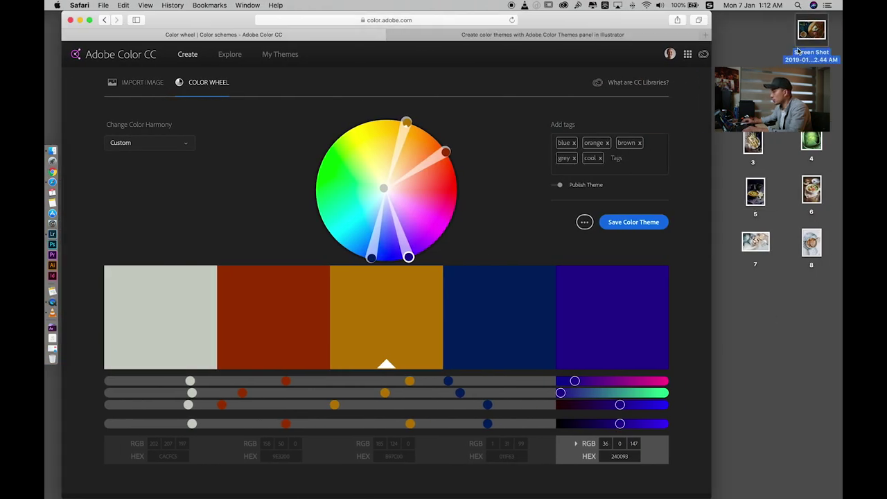
left_click_drag(808, 38, 251, 116)
left_click(148, 83)
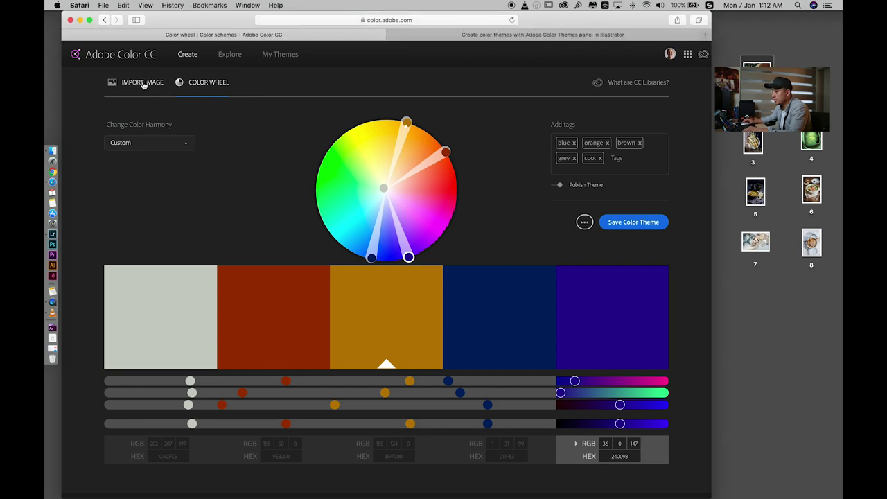
left_click(237, 85)
double_click(237, 85)
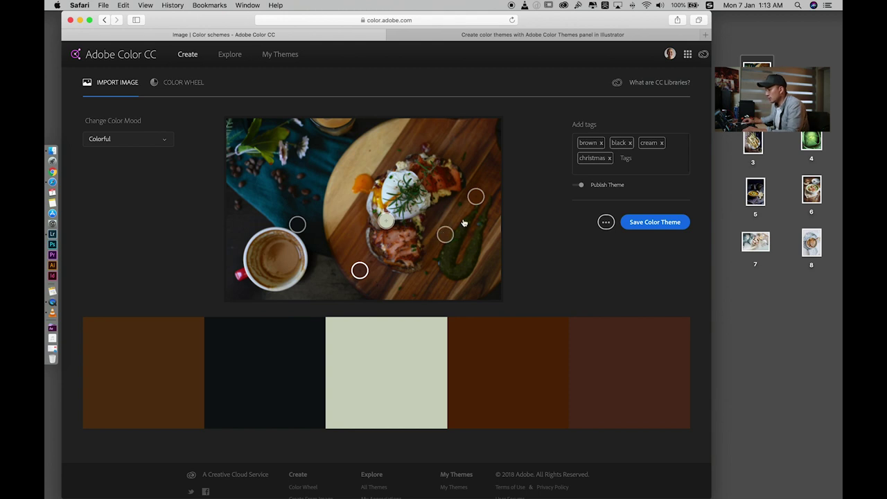
Step: Sample the theme colors from the red salmon, orange yolk, light wooden board, teal cloth and green leaf
left_click_drag(477, 197, 443, 179)
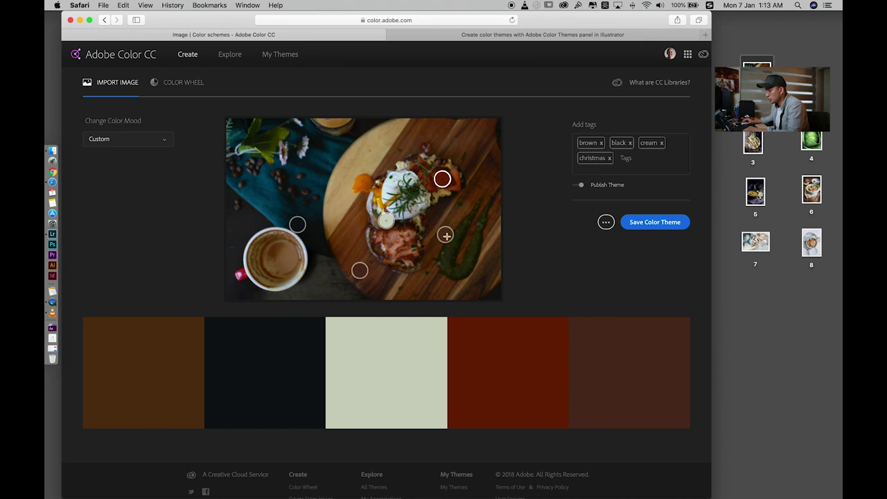
left_click_drag(387, 221, 365, 181)
left_click_drag(445, 235, 338, 194)
left_click_drag(298, 223, 270, 199)
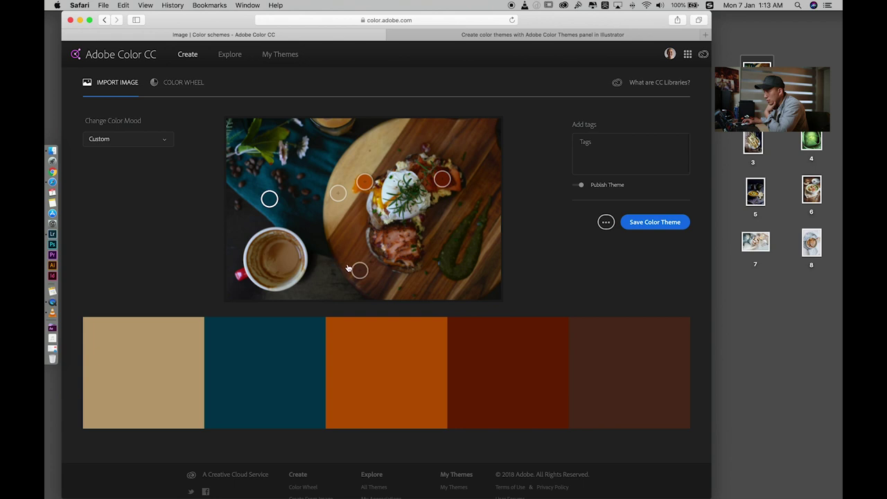
left_click_drag(360, 271, 266, 156)
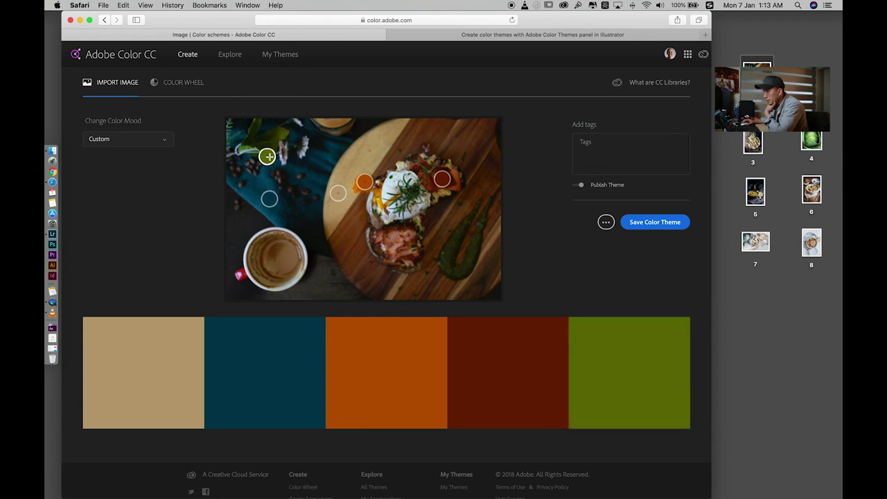
Step: Show the palette on the color wheel and move the tan marker to the rim, making the first swatch BC7F00
left_click(191, 86)
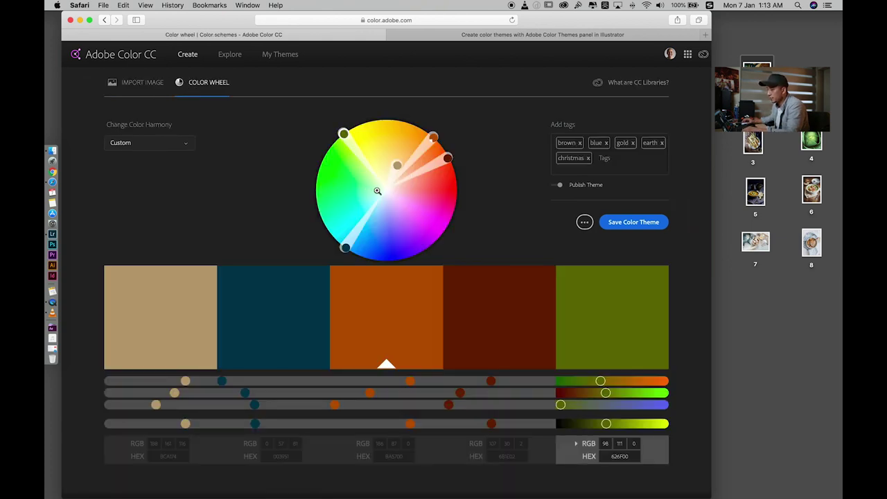
left_click_drag(397, 165, 406, 122)
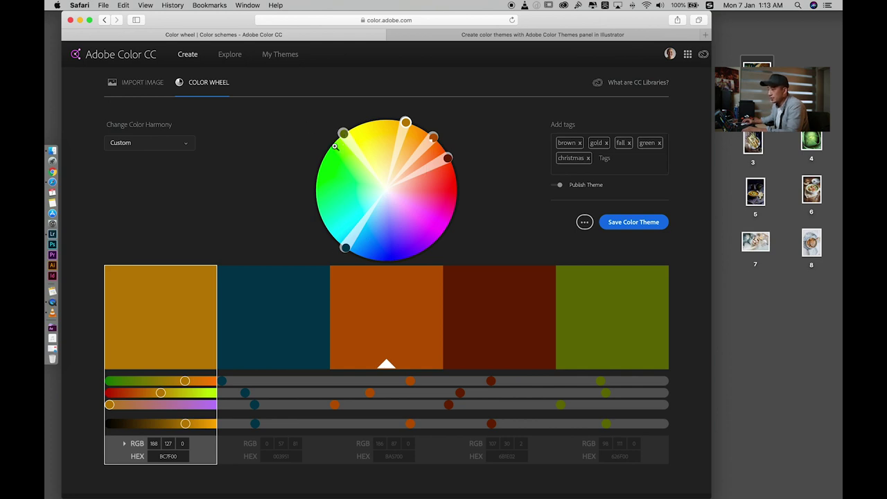
Step: Compare the palette with the article's Complementary color rule and shift the green marker on the color wheel toward yellow
left_click(485, 35)
scroll(326, 225, "up", 1)
scroll(322, 230, "up", 7)
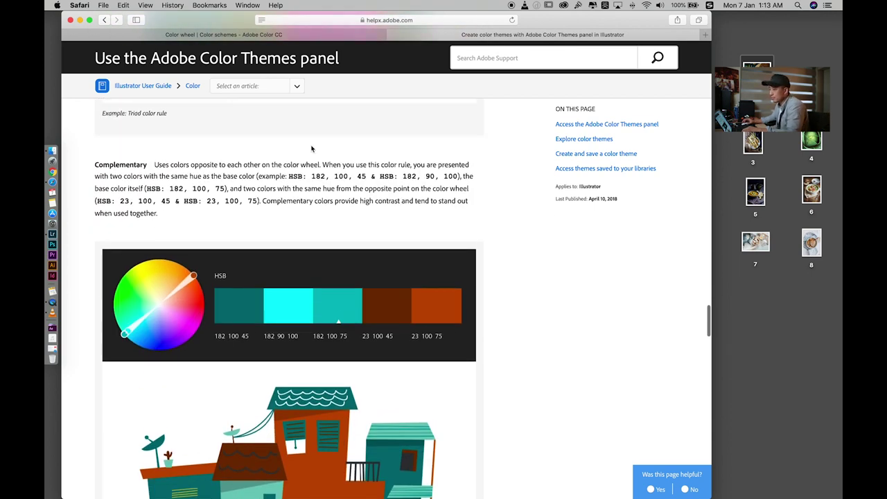
left_click(223, 34)
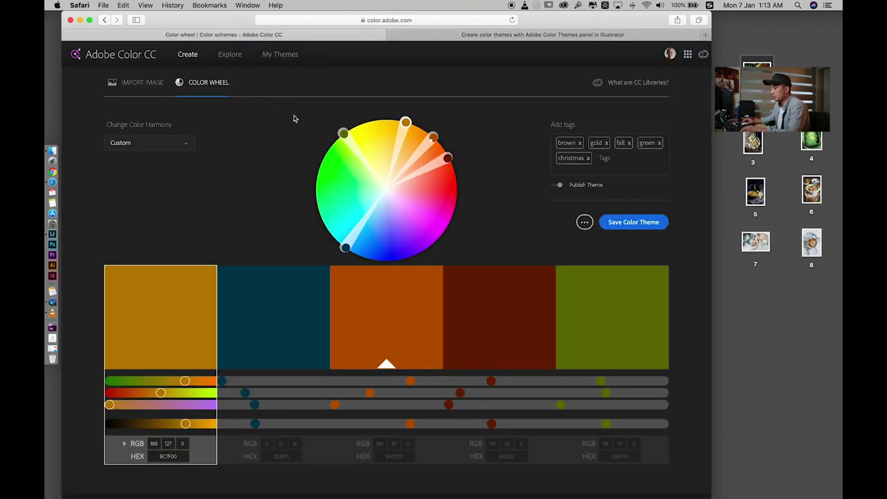
left_click_drag(342, 133, 390, 119)
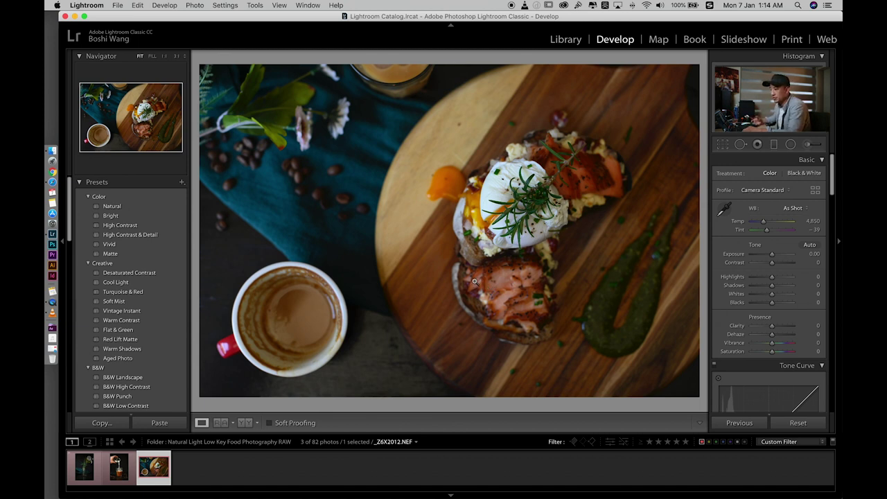
Step: In Lightroom Classic, sample the white balance from the poached egg white and set Temp to 5,346
left_click(726, 206)
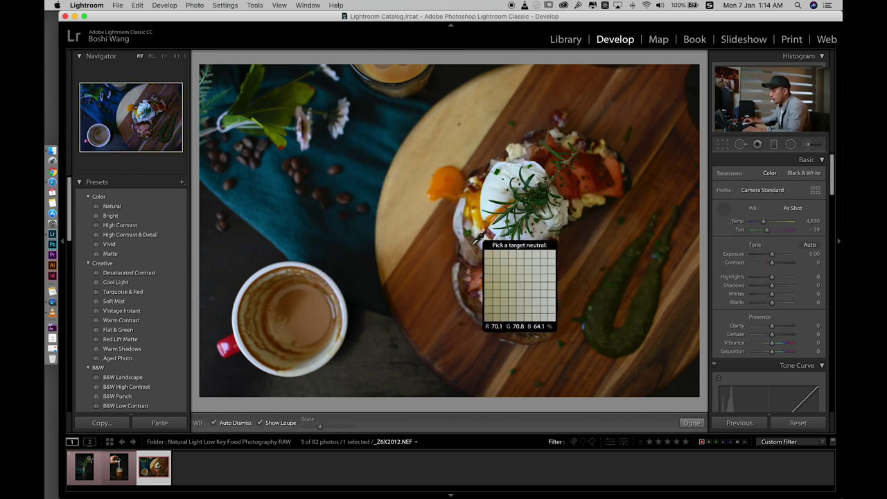
left_click(493, 192)
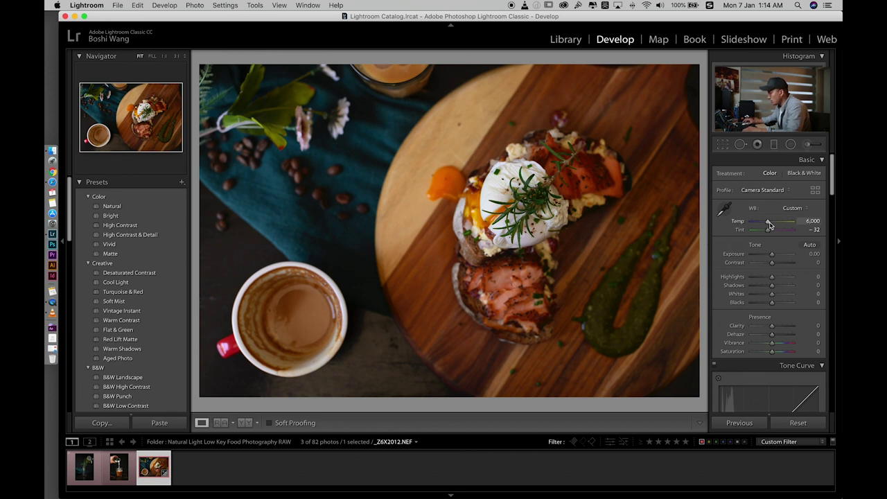
left_click_drag(768, 225, 766, 226)
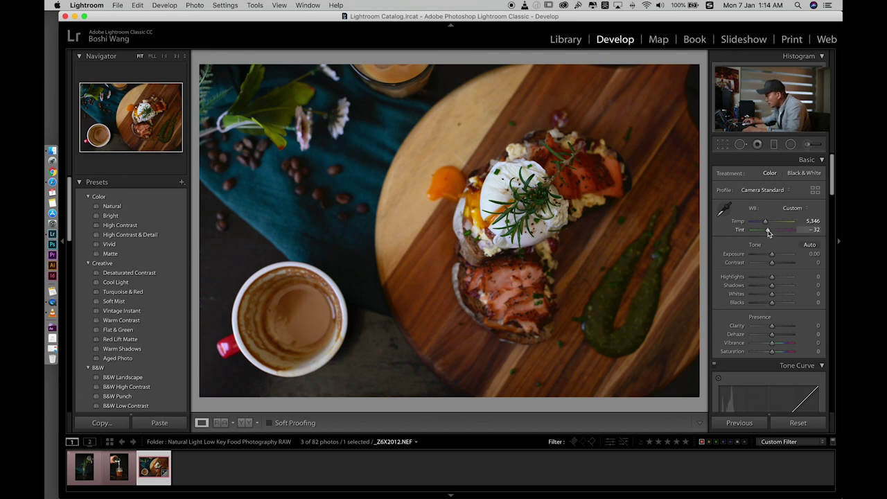
Step: Fine-tune Tint to −25, comparing the photo before and after the white balance correction
left_click_drag(768, 233, 770, 234)
left_click_drag(770, 233, 768, 234)
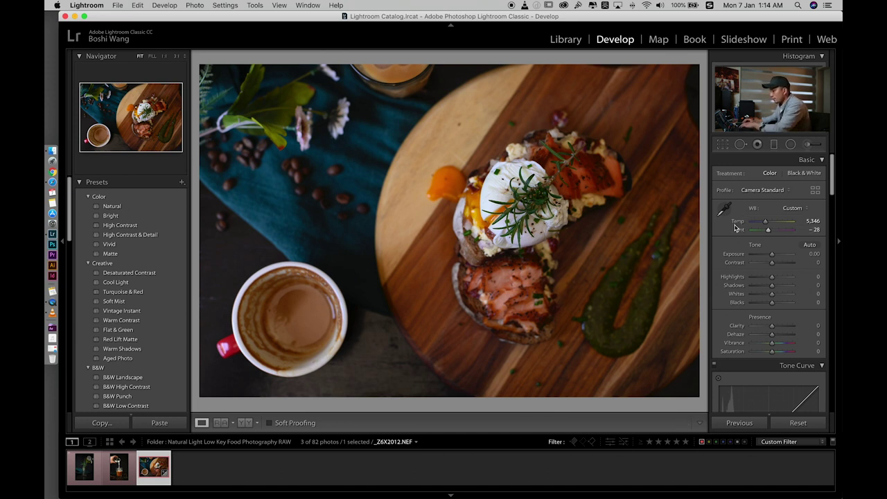
key("backslash")
key("backslash")
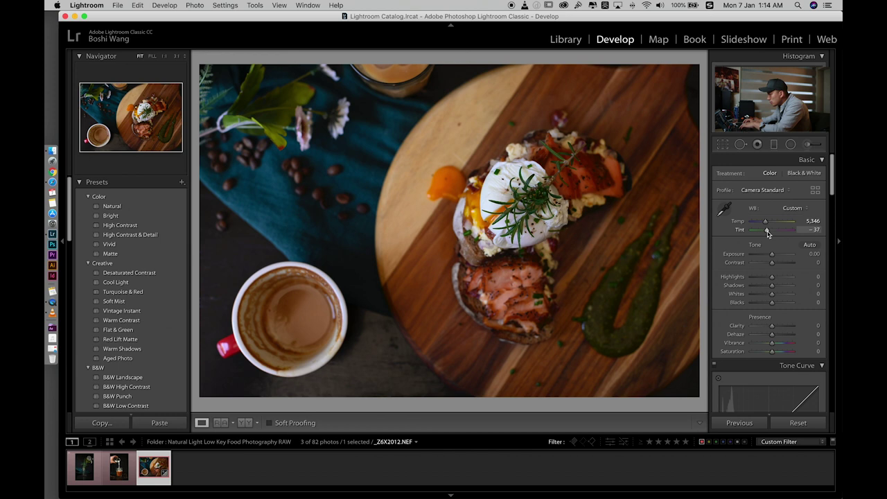
left_click_drag(767, 234, 768, 234)
left_click_drag(769, 234, 768, 235)
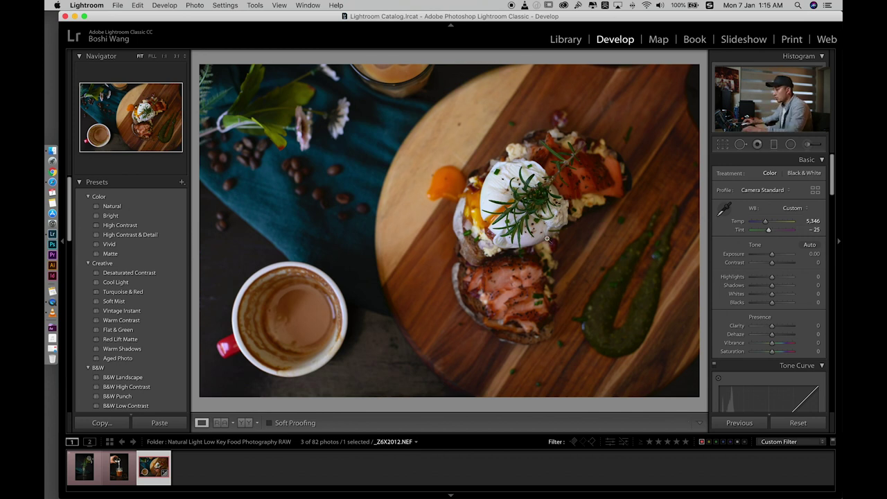
left_click_drag(510, 181, 548, 188)
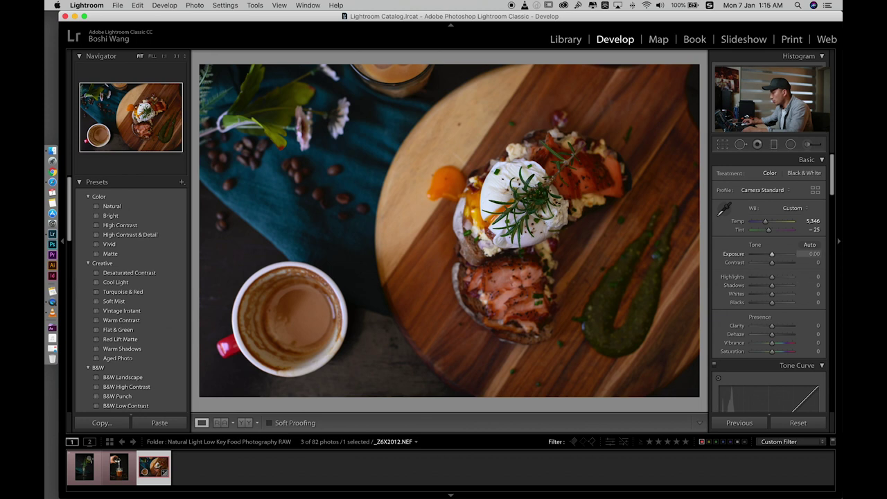
Step: Raise Shadows to +60 and lower Contrast to −42
scroll(772, 285, "up", 2)
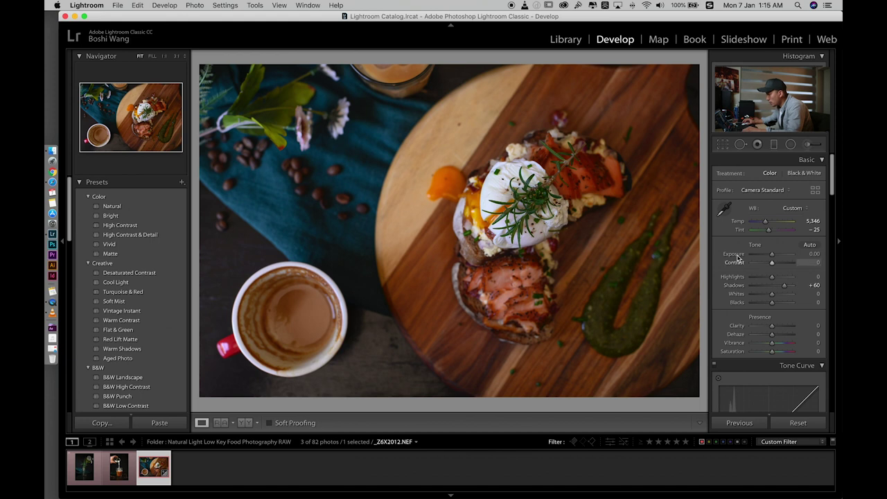
left_click_drag(772, 266, 765, 266)
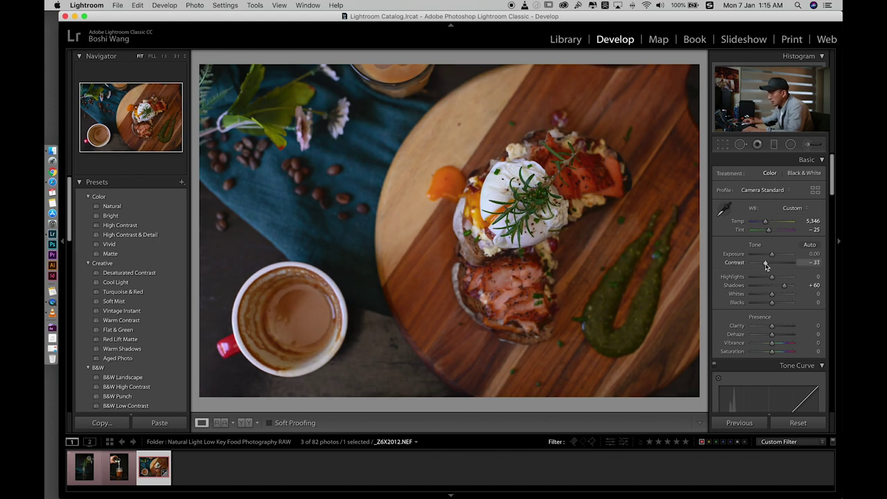
left_click_drag(764, 268, 764, 268)
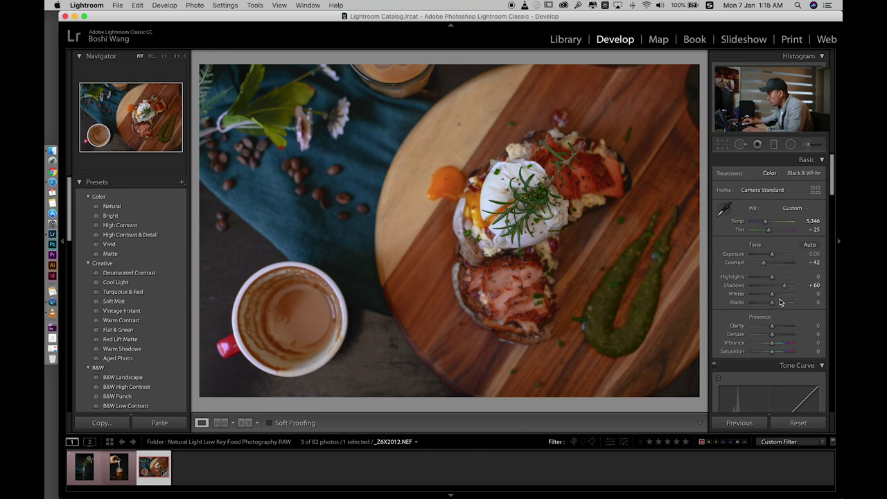
Step: Set Clarity and Vibrance to −5 each and go to the Tone Curve settings
scroll(794, 310, "down", 1)
scroll(793, 310, "down", 1)
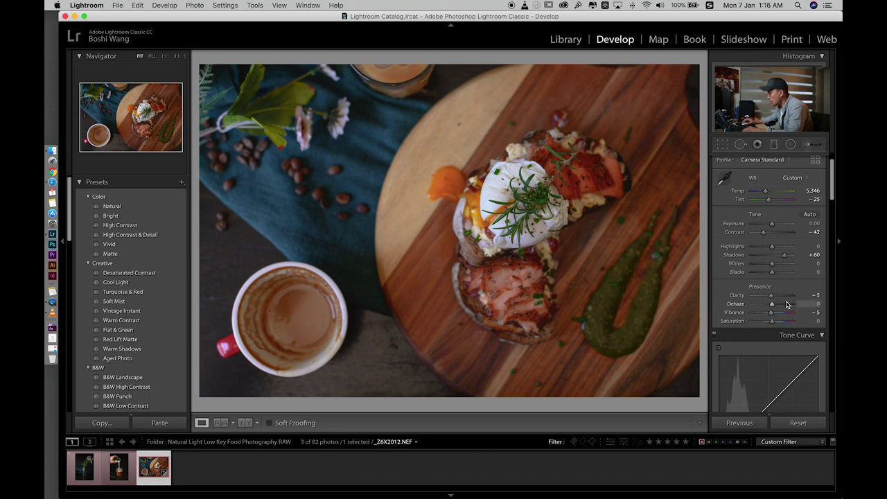
scroll(828, 182, "up", 2)
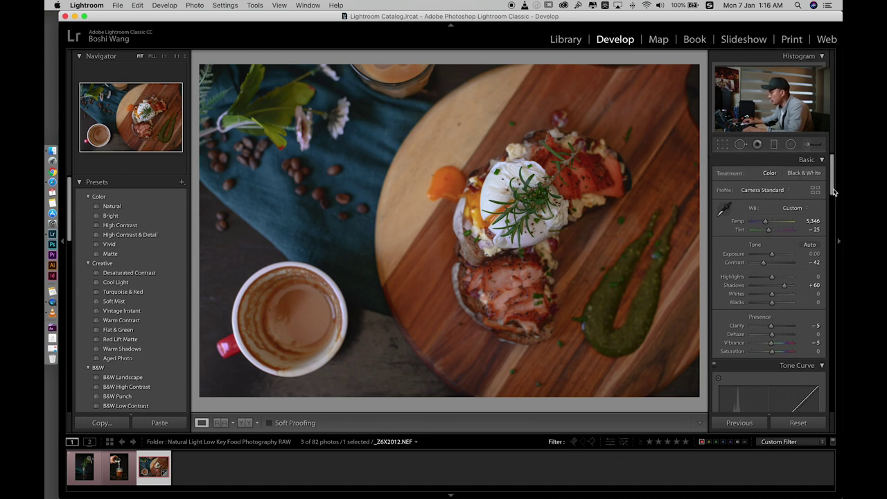
left_click_drag(834, 191, 833, 221)
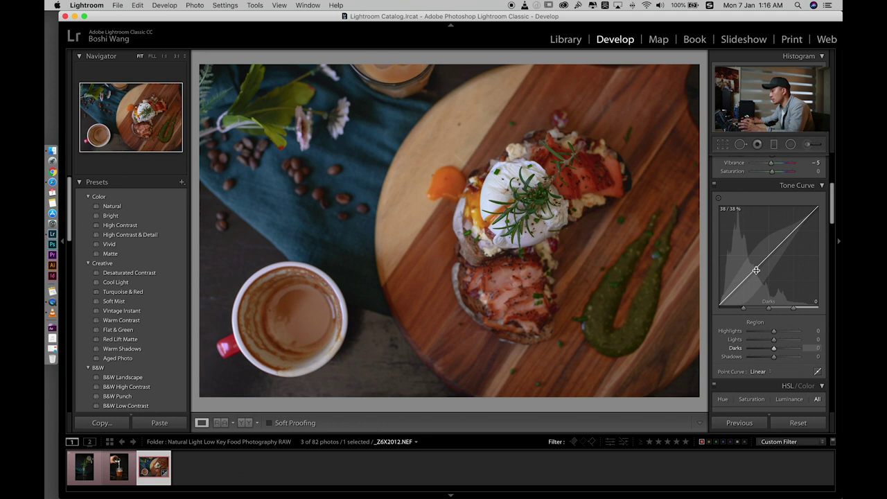
Step: Shape the tone curve regions with Lights +34, Darks −35 and Shadows +12
left_click_drag(756, 269, 789, 227)
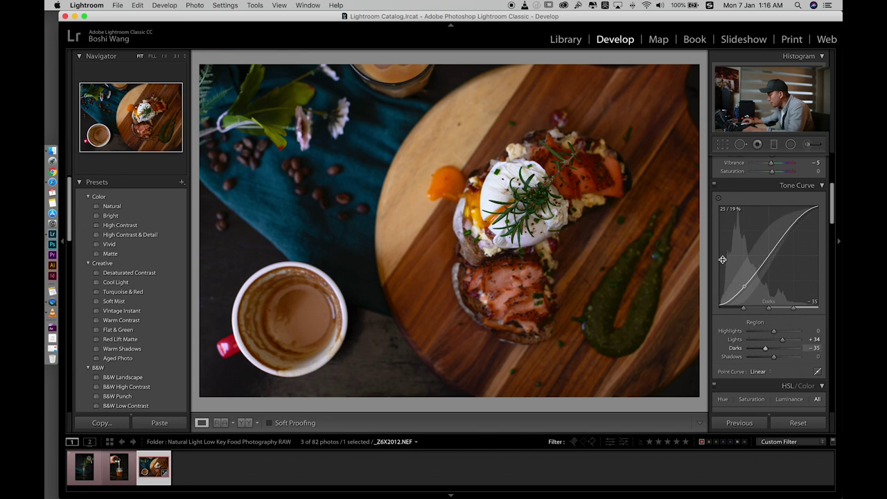
left_click_drag(775, 359, 779, 360)
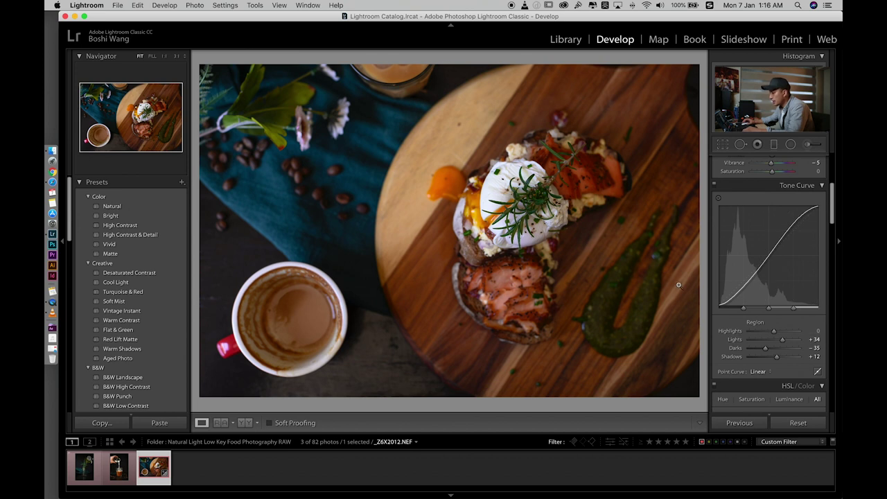
Step: Shift the HSL hues to Green −47, Blue +15 and Aqua +11, inspecting the blue cloth up close
left_click_drag(832, 211, 832, 250)
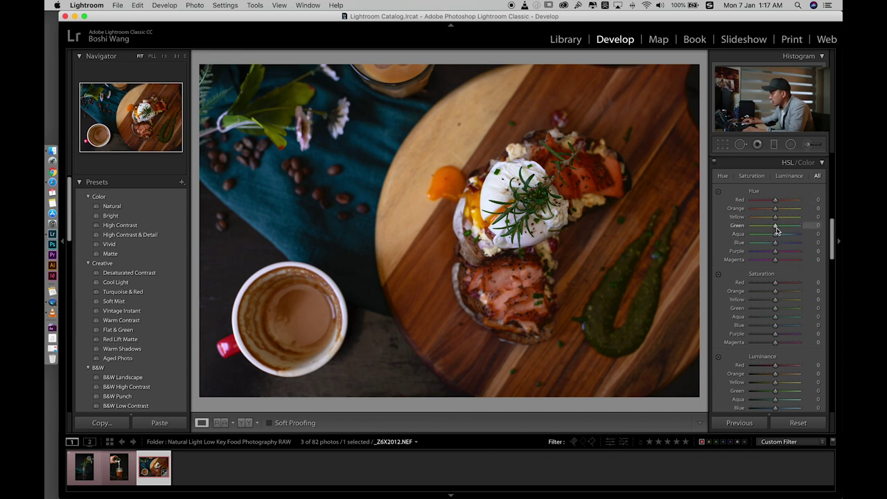
left_click_drag(775, 229, 765, 228)
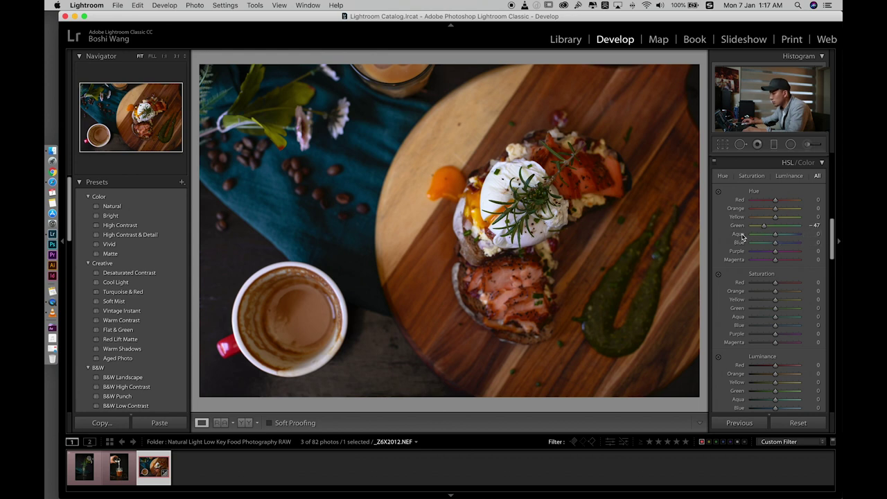
left_click(333, 199)
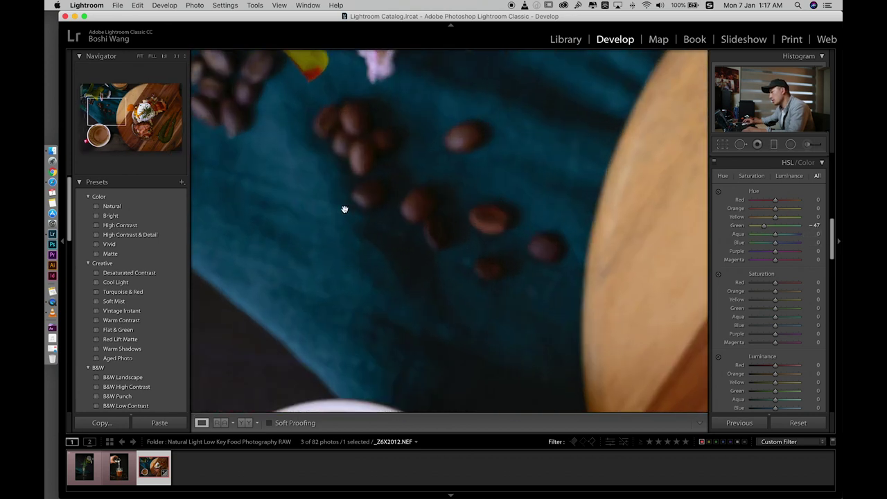
left_click(344, 197)
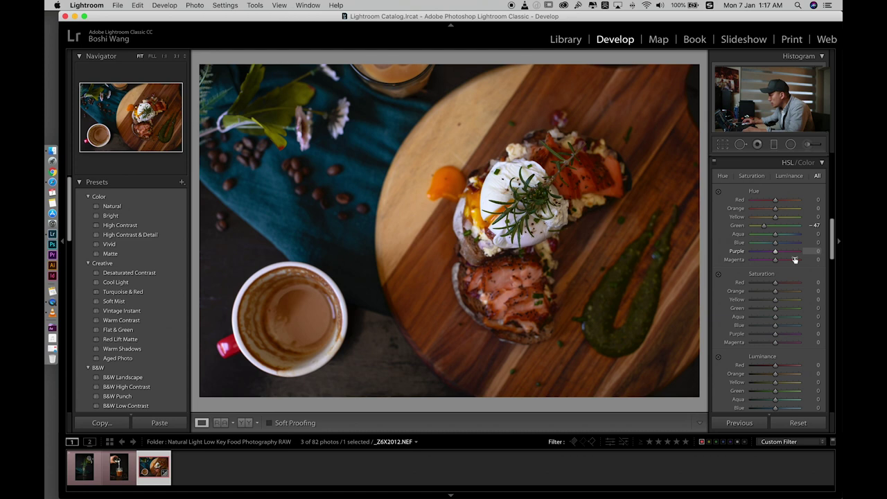
left_click_drag(775, 244, 779, 246)
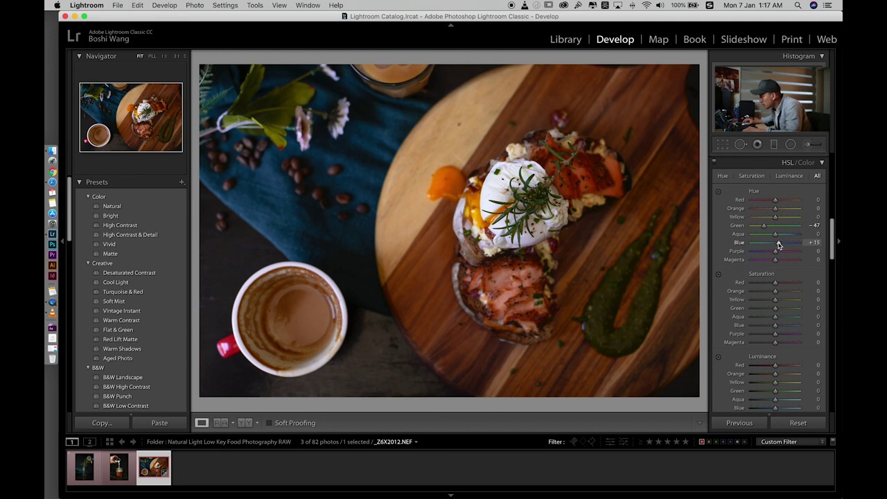
left_click_drag(776, 234, 778, 237)
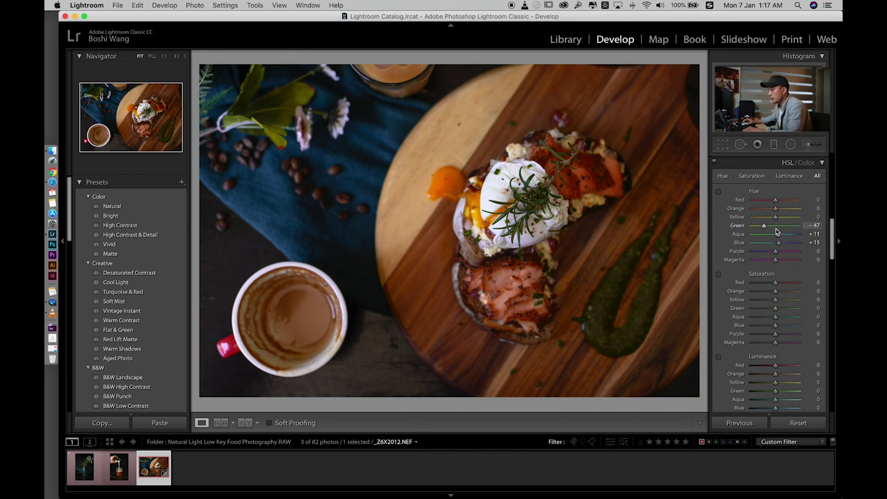
Step: Reduce the HSL saturation to Green −65, Blue −15 and Aqua −17
scroll(781, 271, "down", 2)
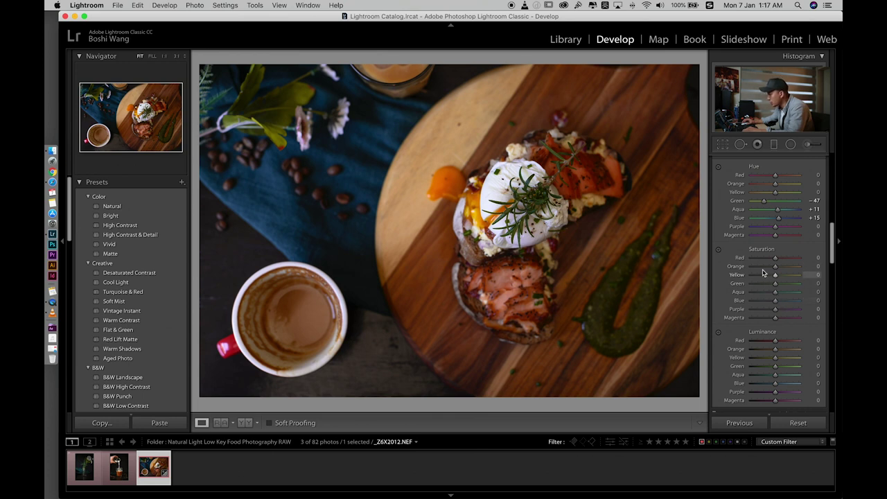
left_click_drag(775, 285, 764, 287)
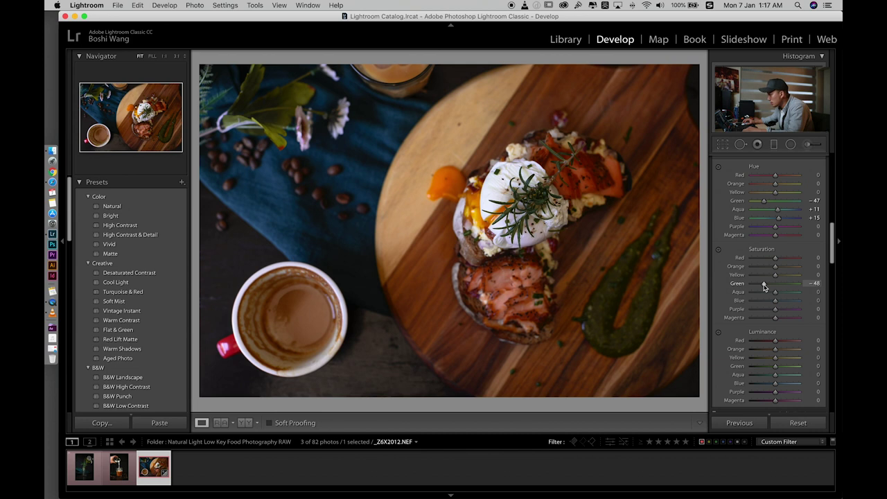
left_click_drag(765, 286, 732, 286)
left_click_drag(740, 285, 761, 288)
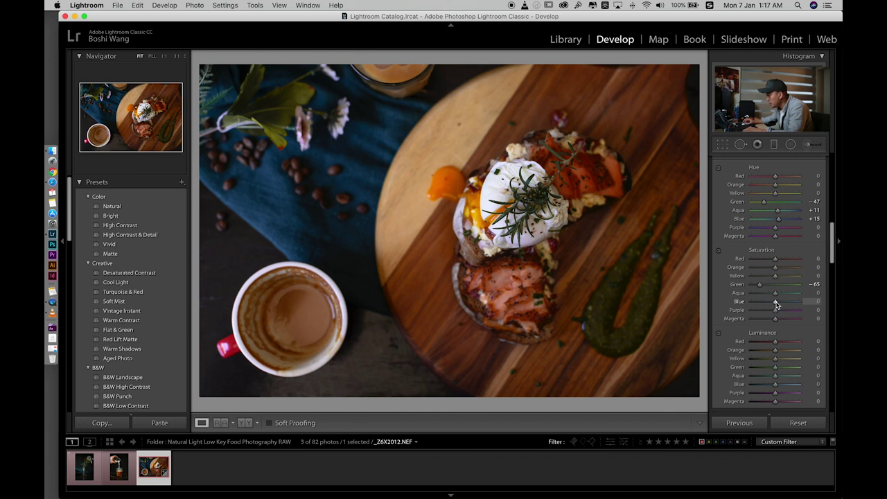
left_click_drag(776, 305, 772, 305)
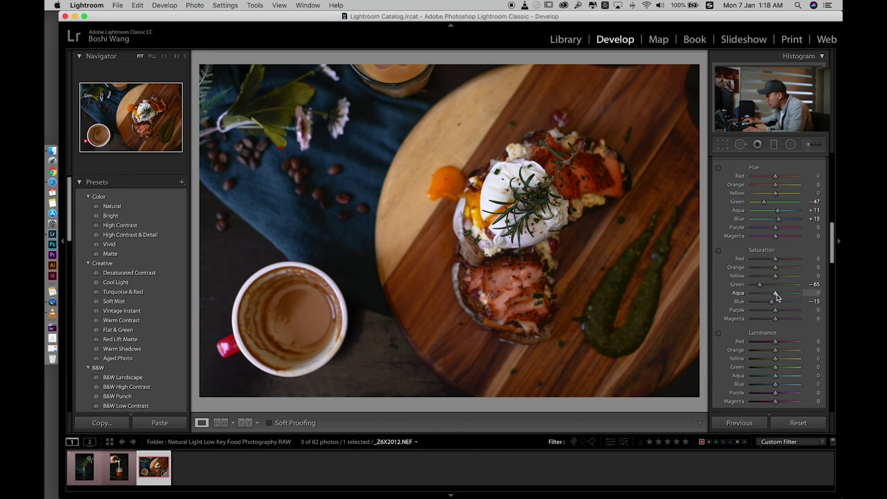
mouse_move(776, 296)
left_mouse_down()
mouse_move(784, 295)
mouse_move(771, 295)
left_mouse_up()
Step: Lower the HSL luminance to Green −20 and Blue −21, and compare the photo before and after
scroll(762, 312, "down", 1)
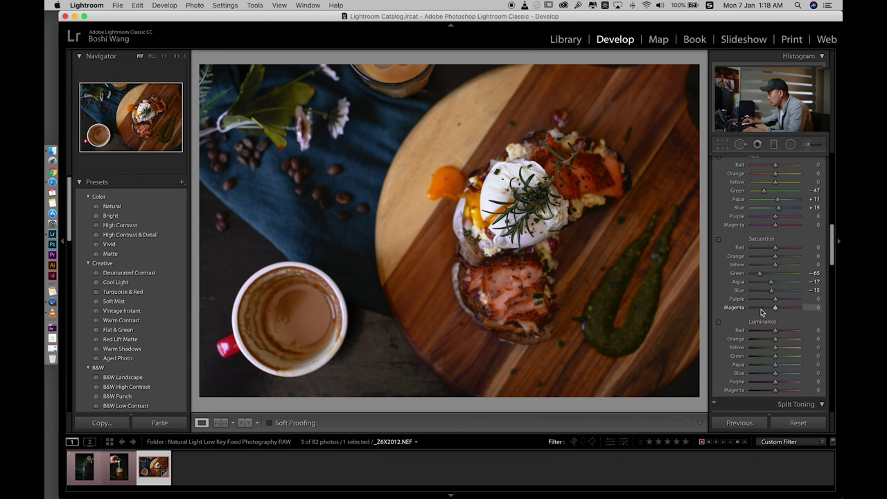
scroll(762, 312, "down", 2)
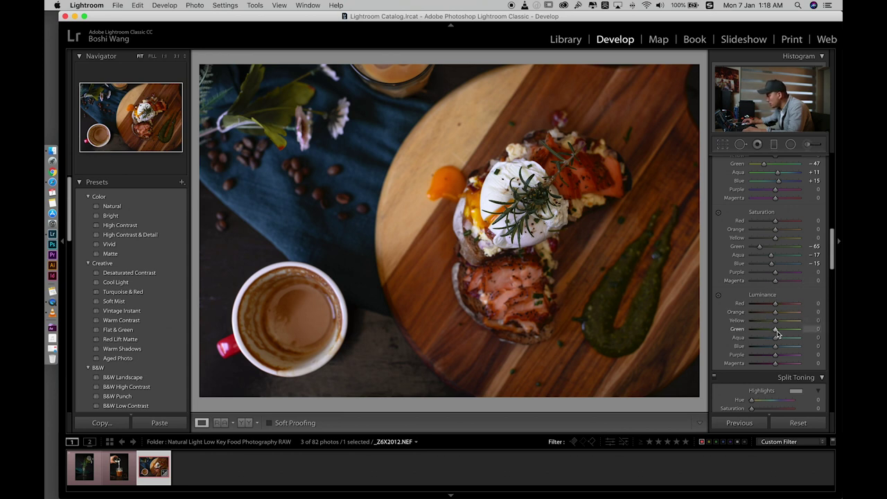
left_click_drag(776, 333, 772, 333)
mouse_move(775, 338)
left_mouse_down()
mouse_move(783, 338)
mouse_move(769, 348)
left_mouse_up()
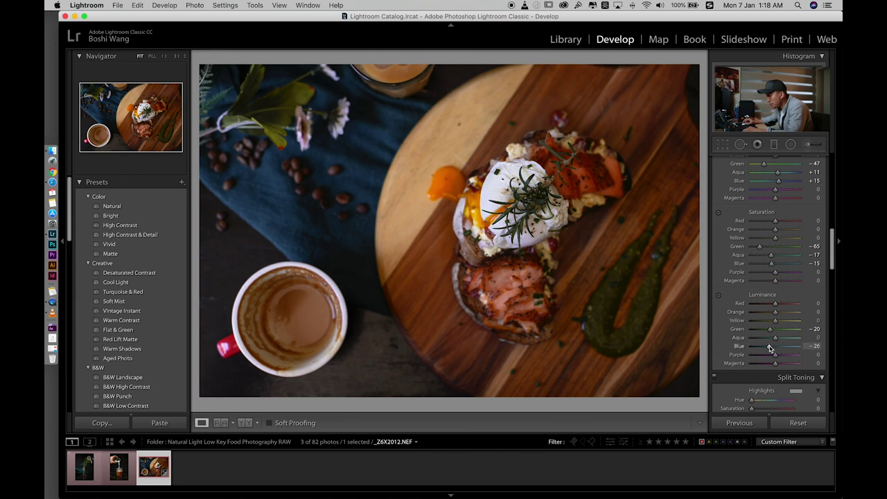
left_click_drag(771, 349, 772, 349)
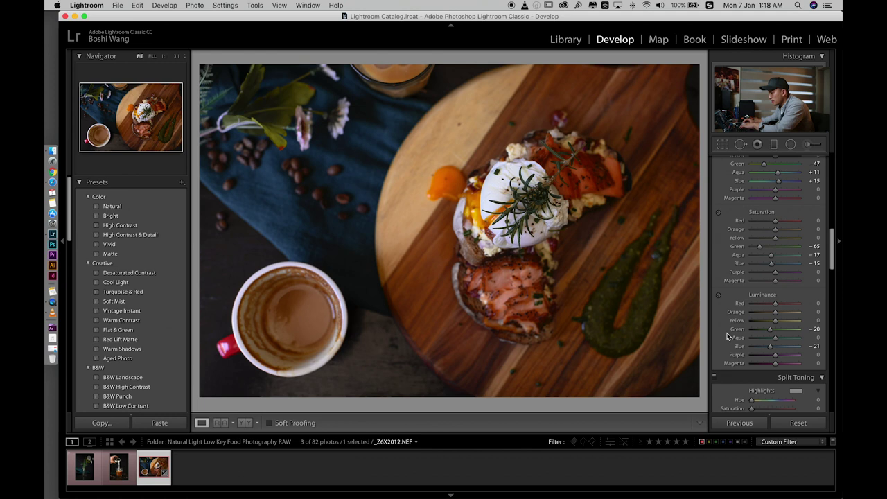
key("backslash")
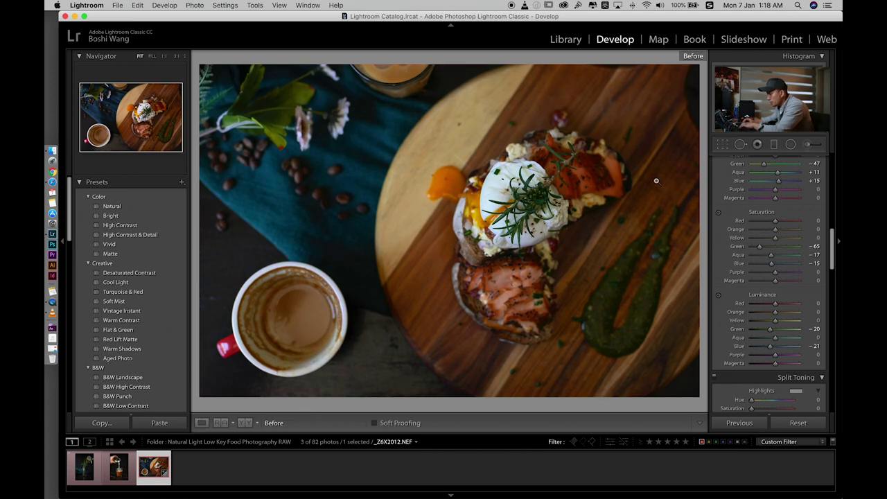
key("backslash")
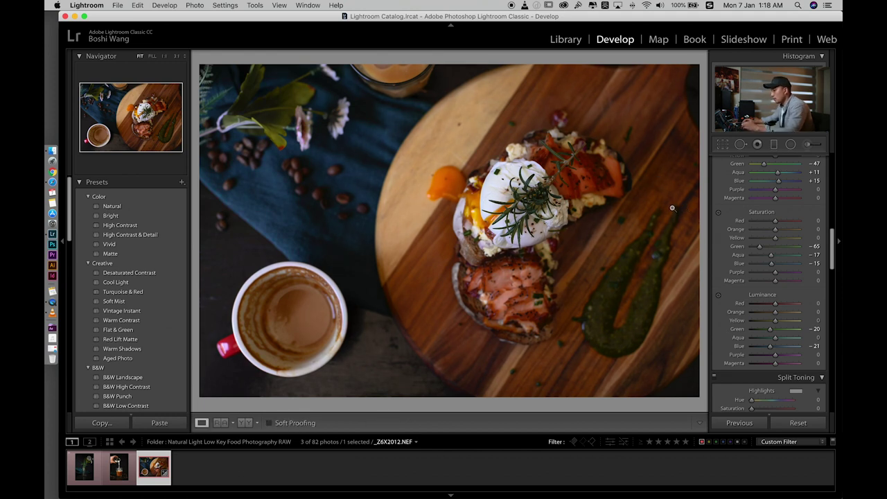
Step: Split-tone the shadows with Hue 38 and Saturation 20, after inspecting the egg white up close
scroll(765, 236, "down", 5)
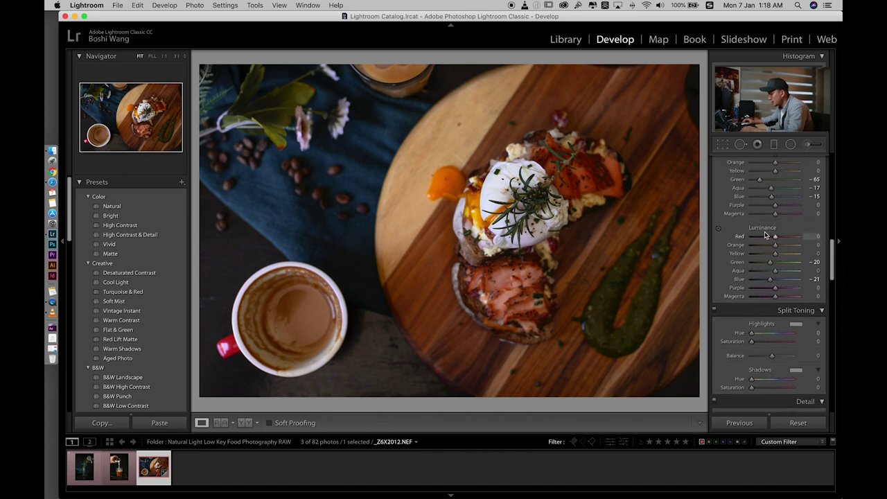
scroll(765, 236, "down", 7)
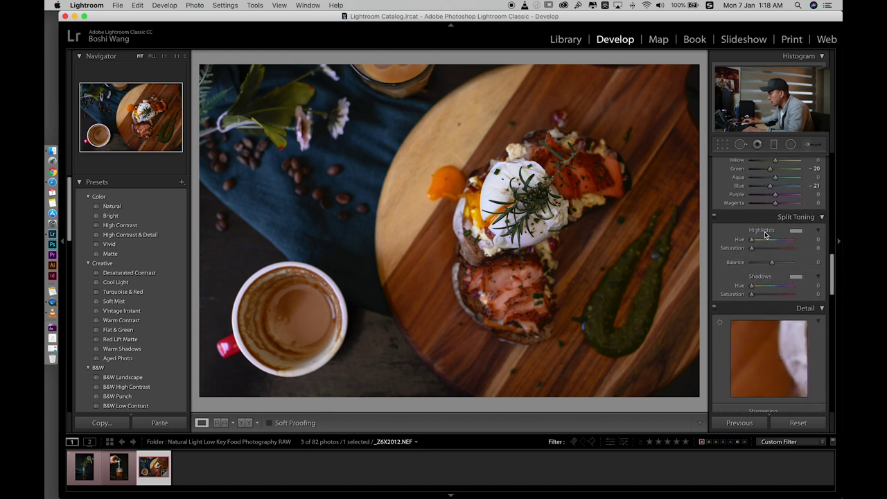
scroll(765, 236, "down", 2)
scroll(730, 268, "up", 3)
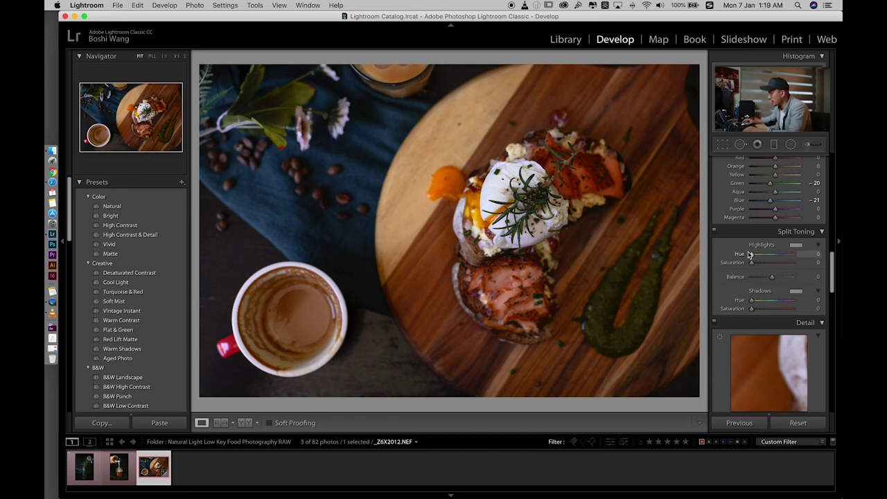
left_click(506, 173)
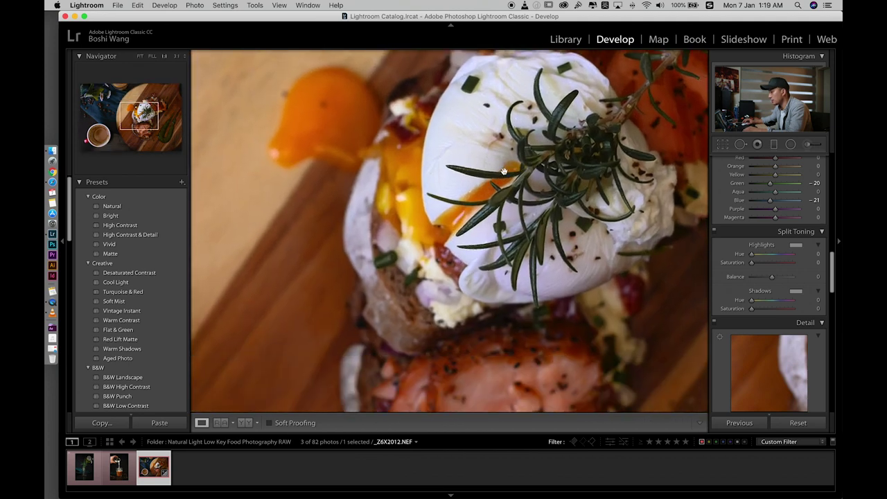
left_click(463, 132)
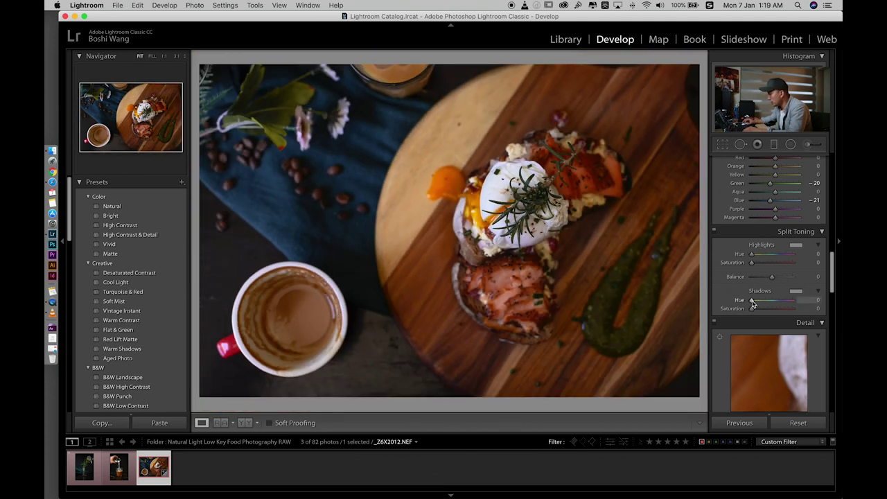
left_click_drag(752, 302, 758, 304)
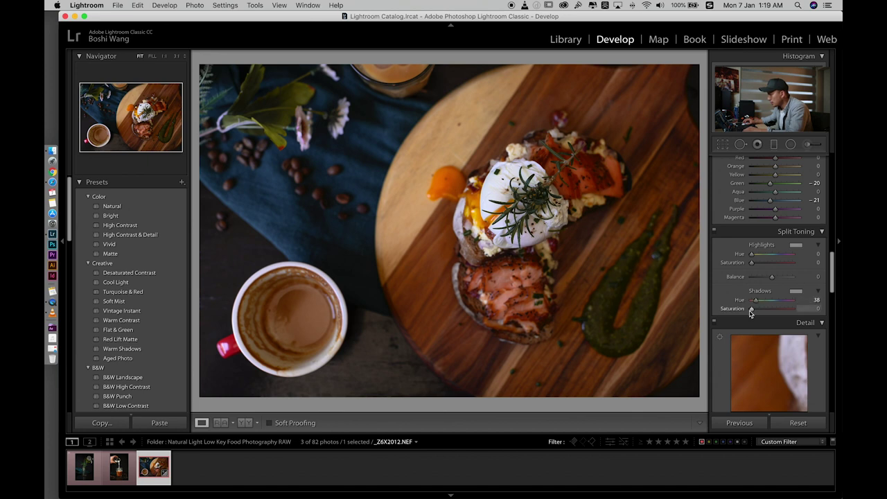
left_click_drag(752, 312, 759, 312)
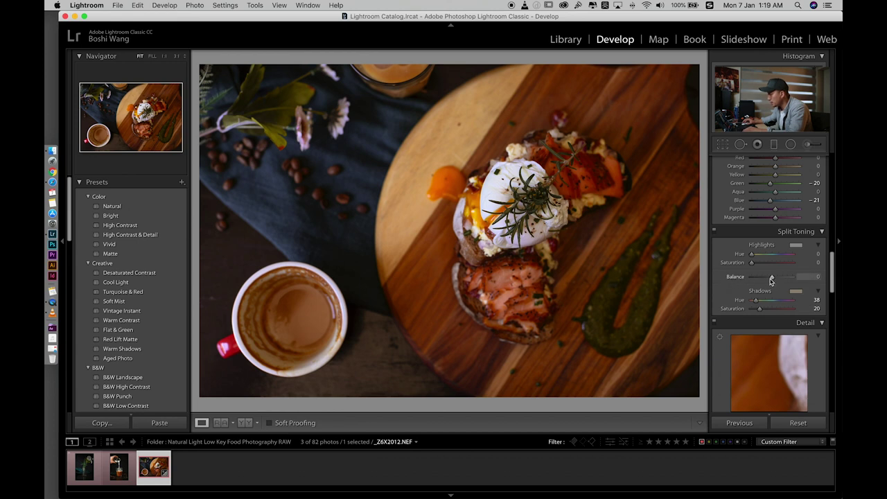
Step: Set the split toning Balance to +80 and the shadow Saturation to 10, checking the effect on the egg up close
left_click_drag(770, 281, 789, 280)
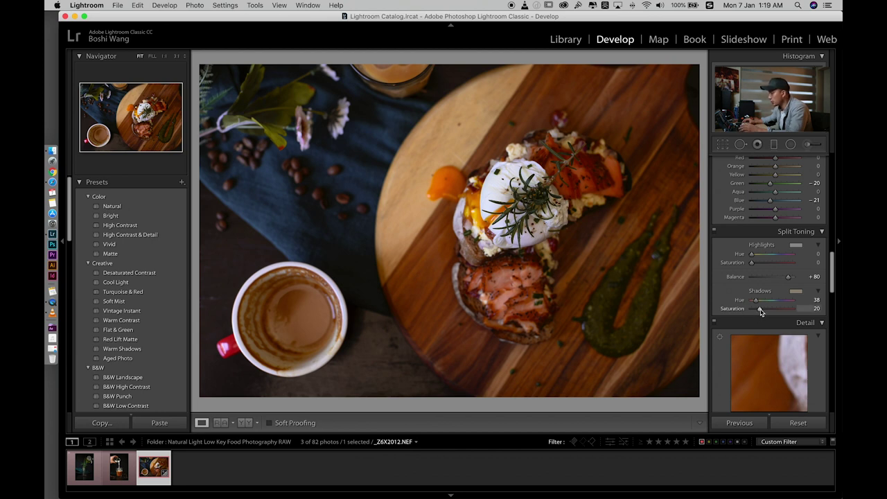
left_click_drag(760, 312, 758, 312)
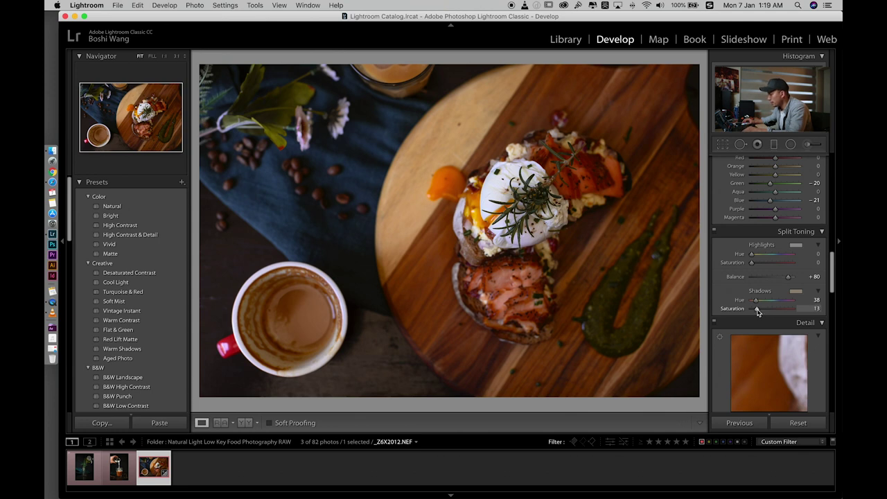
left_click_drag(758, 312, 757, 312)
left_click(530, 217)
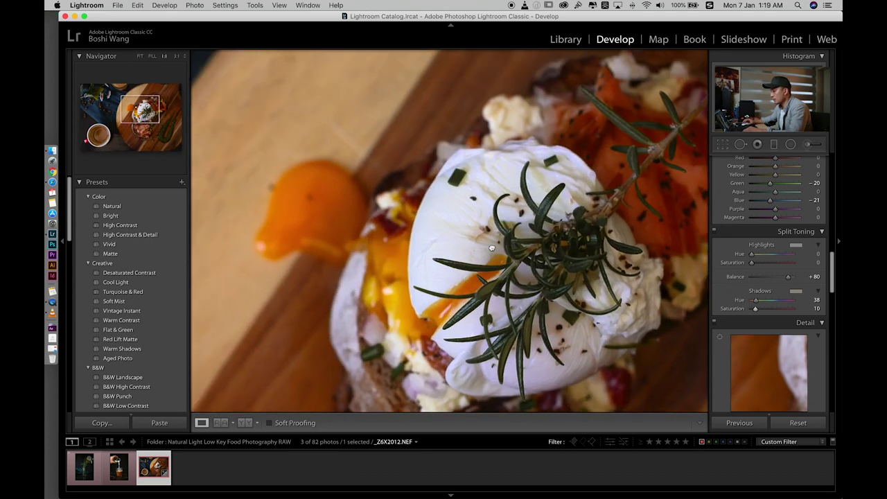
left_click(508, 262)
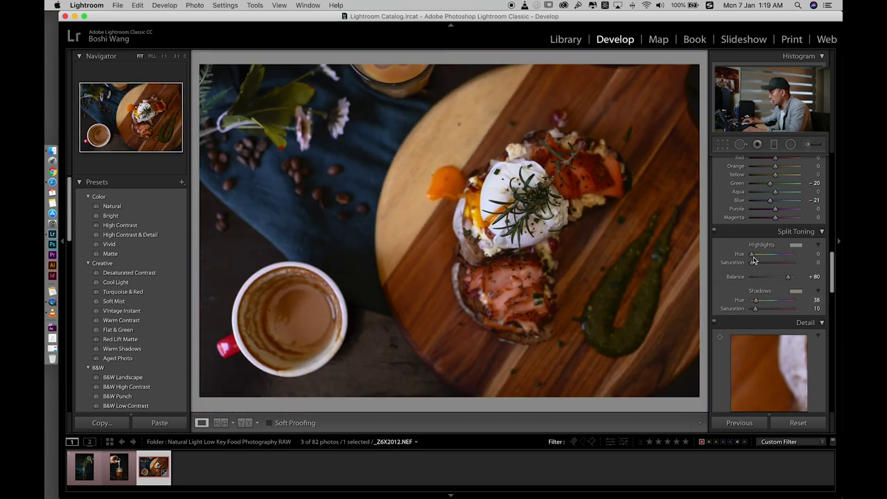
Step: Enable lens profile corrections and go to the Calibration settings
scroll(739, 231, "down", 5)
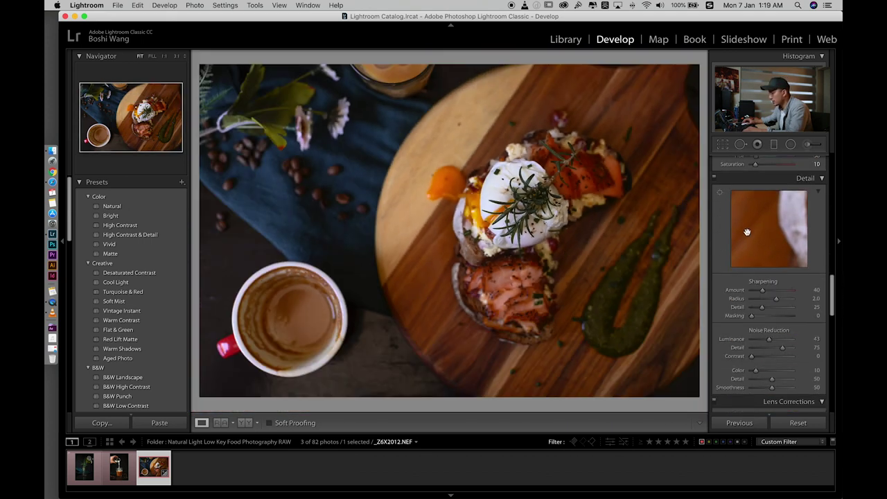
scroll(758, 231, "down", 3)
scroll(762, 234, "down", 5)
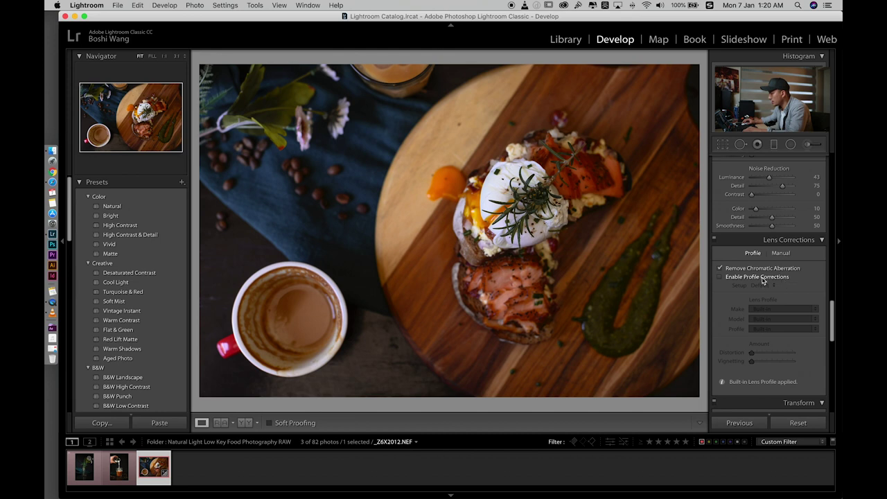
left_click(765, 280)
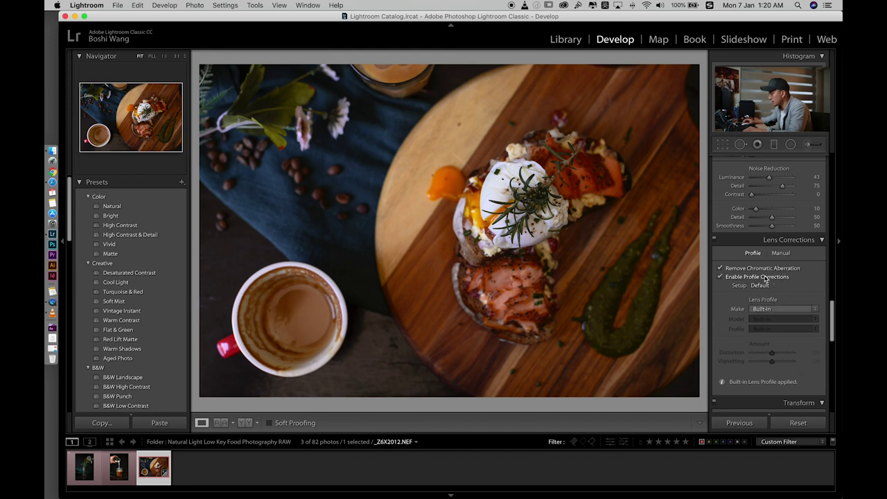
scroll(739, 294, "down", 10)
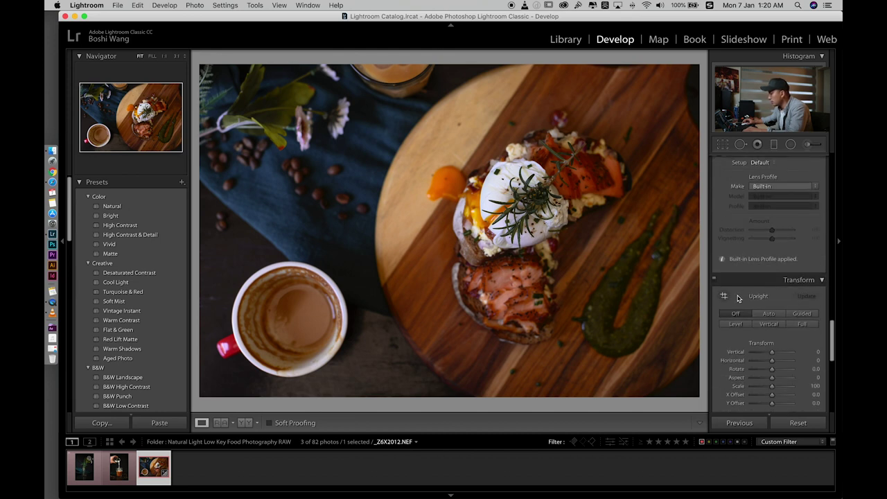
scroll(749, 263, "down", 6)
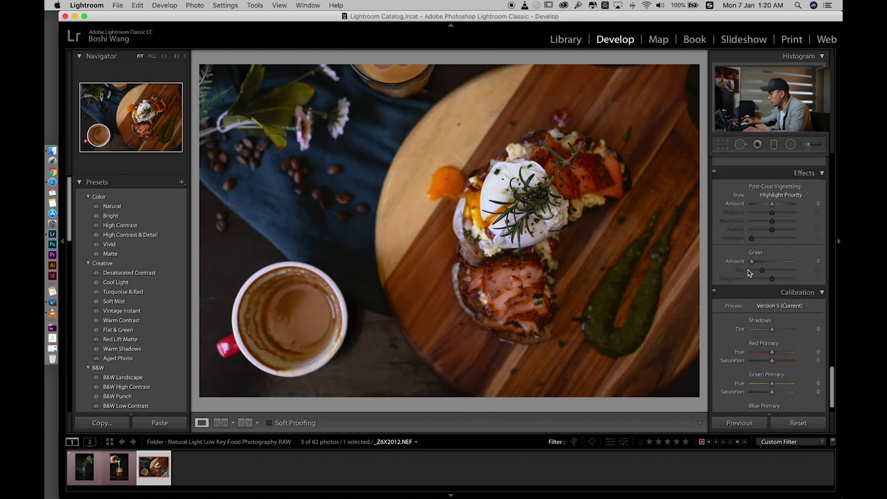
scroll(755, 261, "down", 1)
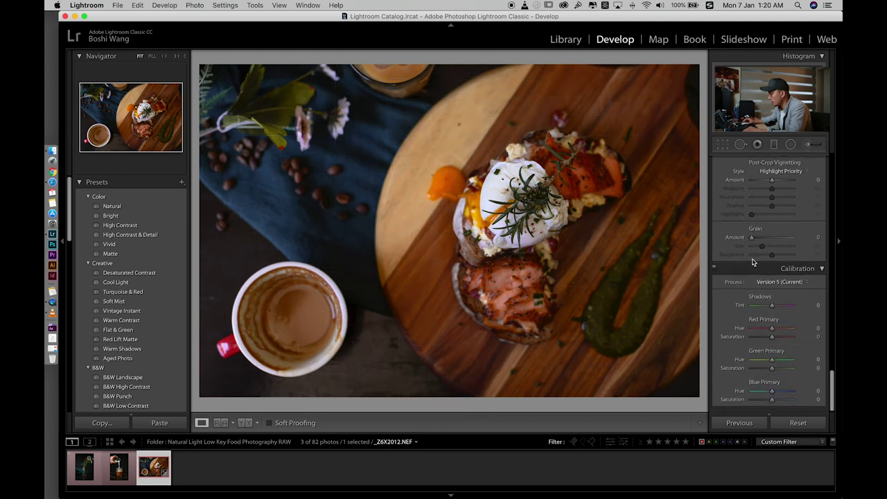
Step: Add film grain with an Amount of 15 to the photo and inspect it up close
left_click(756, 239)
left_click_drag(755, 240, 758, 240)
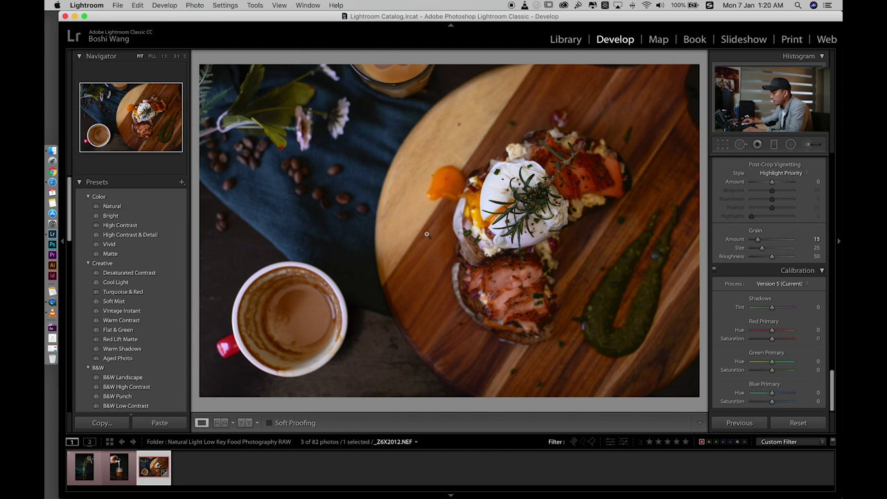
left_click(461, 235)
left_click(503, 245)
Step: Calibrate Red Primary Saturation to −10 and Blue Primary to Hue −7 and Saturation −2, checking the egg up close
scroll(761, 290, "down", 1)
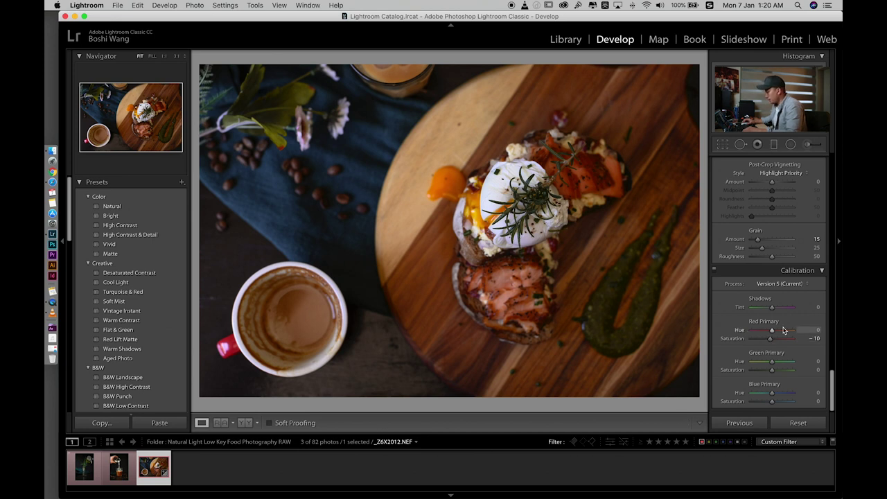
left_click_drag(594, 209, 489, 182)
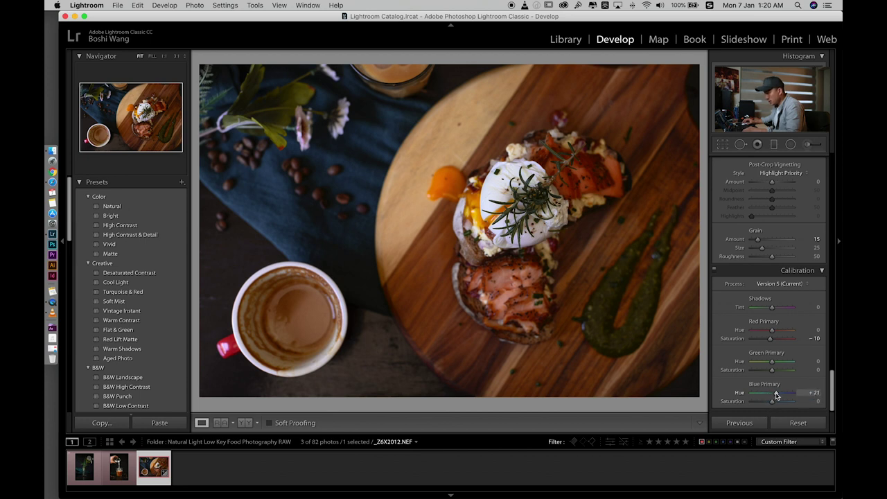
mouse_move(776, 394)
left_mouse_down()
mouse_move(763, 395)
mouse_move(776, 394)
left_mouse_up()
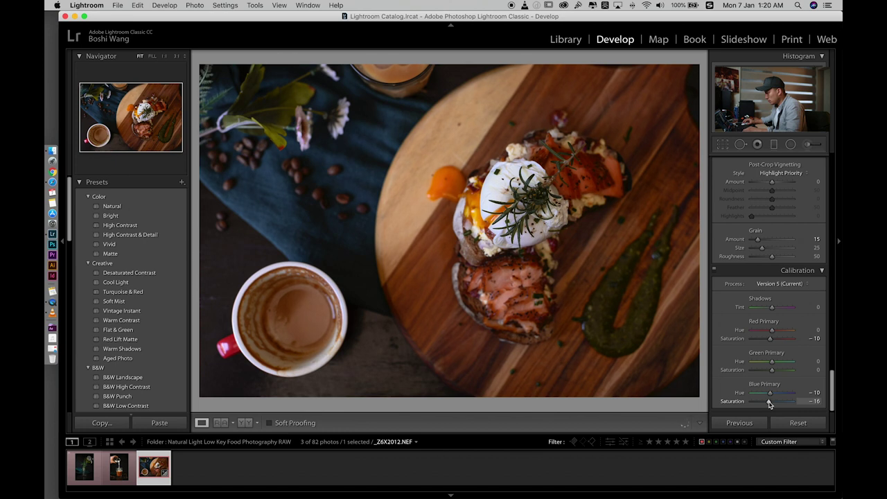
mouse_move(768, 401)
left_mouse_down()
mouse_move(778, 402)
mouse_move(770, 405)
left_mouse_up()
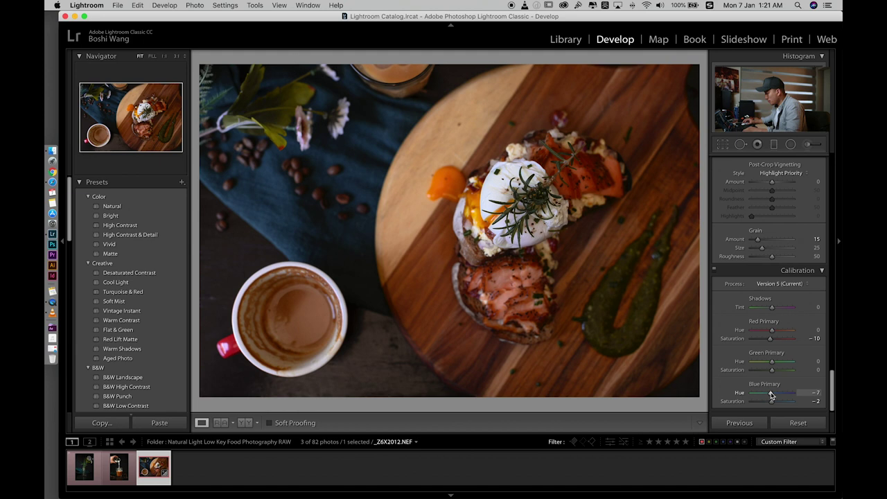
left_click(514, 198)
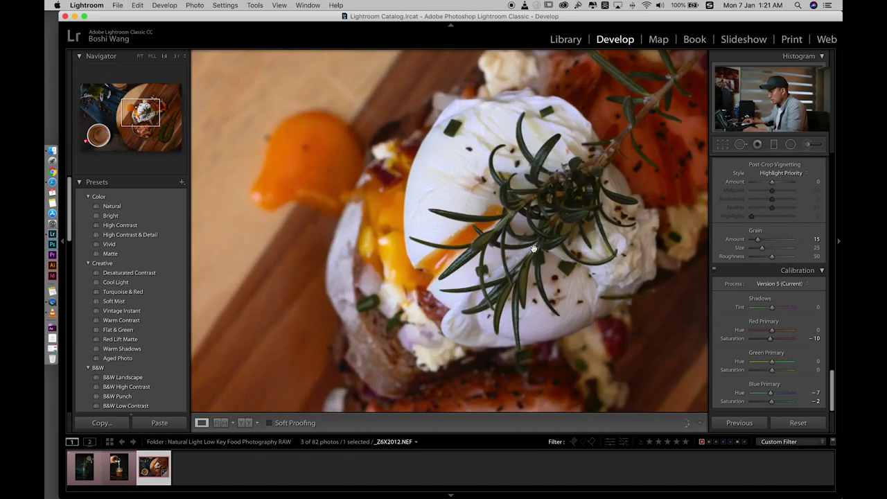
left_click(497, 214)
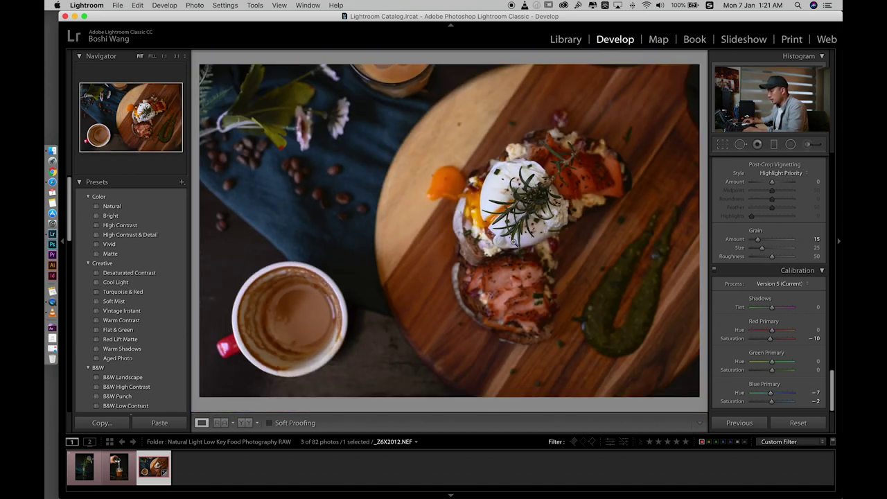
Step: Draw a radial filter with full feather over the egg and salmon toast on the wooden board
left_click(788, 273)
scroll(788, 282, "up", 5)
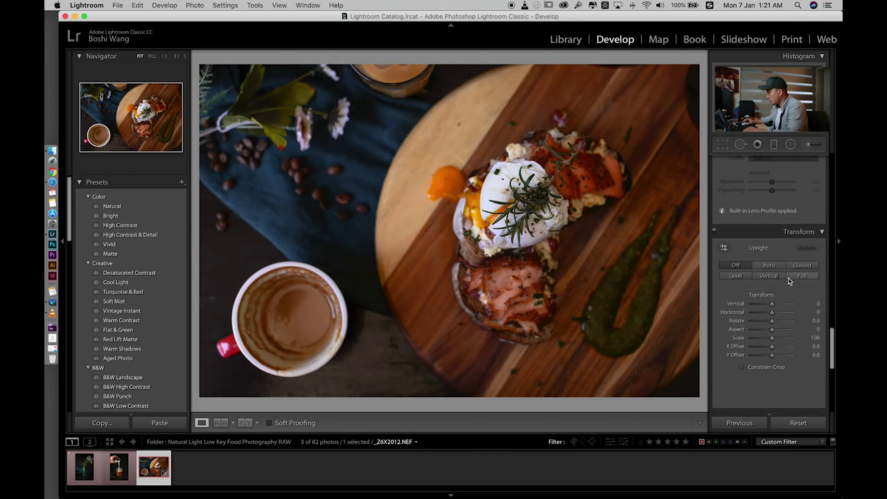
scroll(789, 281, "up", 2)
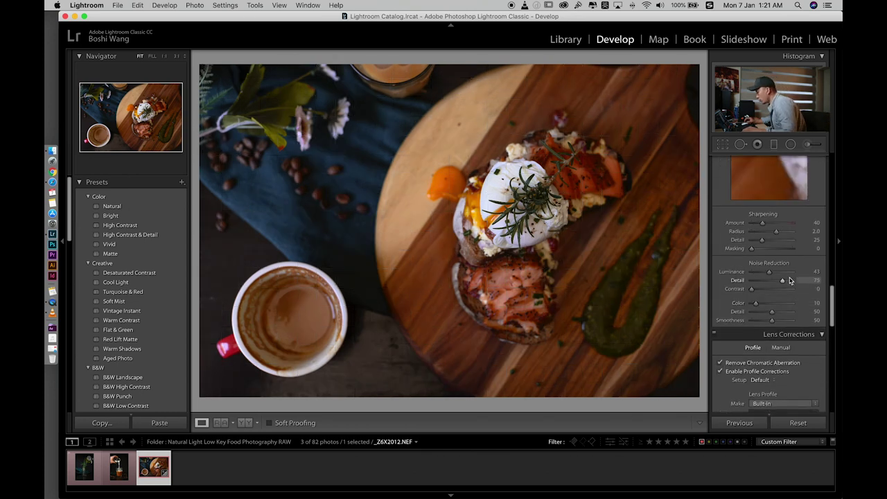
scroll(790, 280, "up", 2)
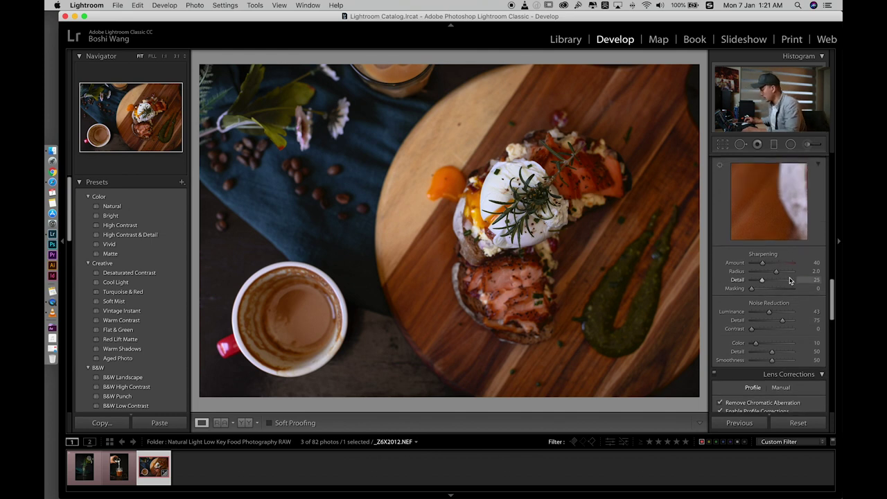
scroll(789, 280, "up", 15)
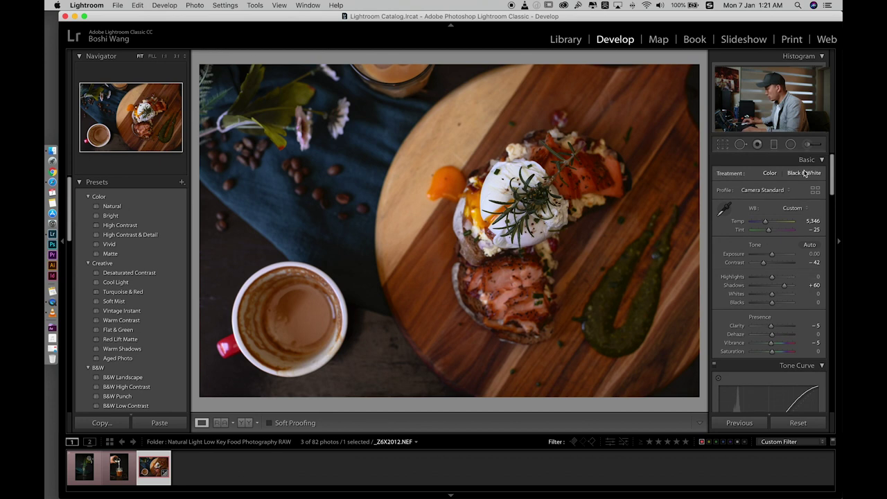
left_click(790, 145)
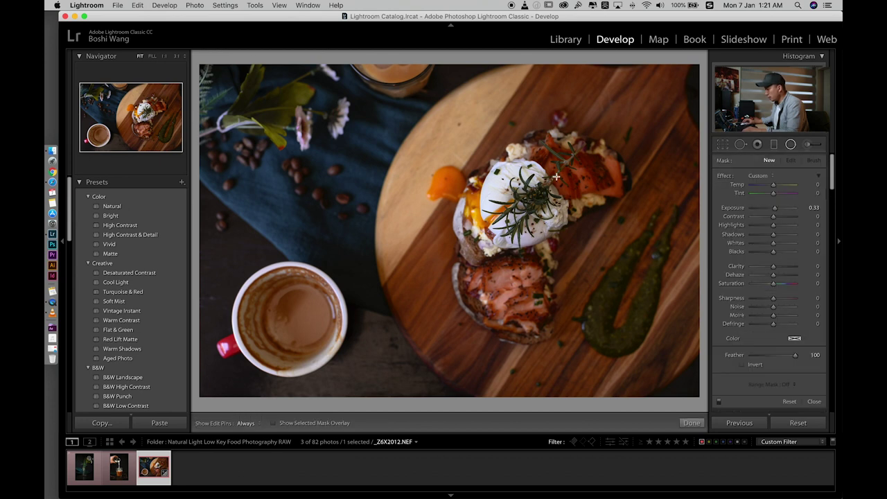
left_click_drag(590, 136, 646, 247)
Step: Rotate, resize and reposition the radial filter as a tilted ellipse surrounding the egg and both salmon toasts
left_click_drag(601, 200, 614, 168)
left_click_drag(473, 276, 426, 361)
left_click_drag(617, 222, 667, 229)
left_click_drag(561, 227, 555, 222)
left_click_drag(435, 393, 433, 169)
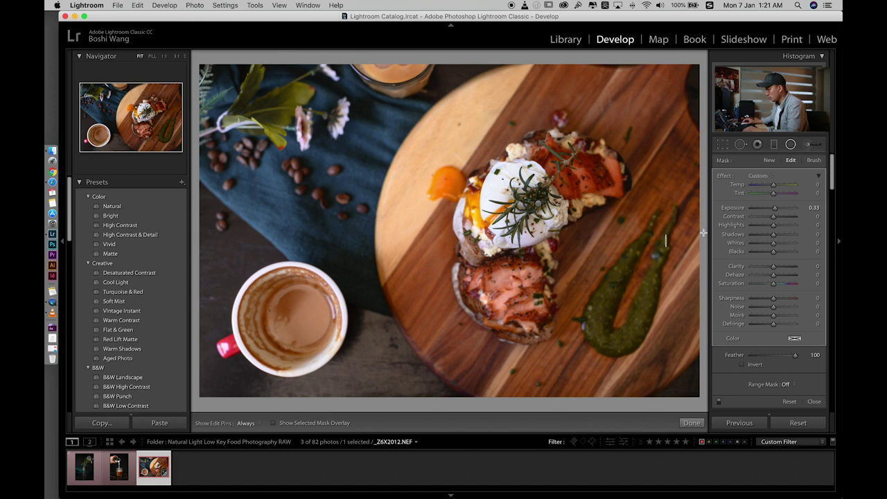
key("super+z")
key("super+shift+z")
left_click_drag(538, 203, 539, 219)
left_click_drag(619, 90, 630, 78)
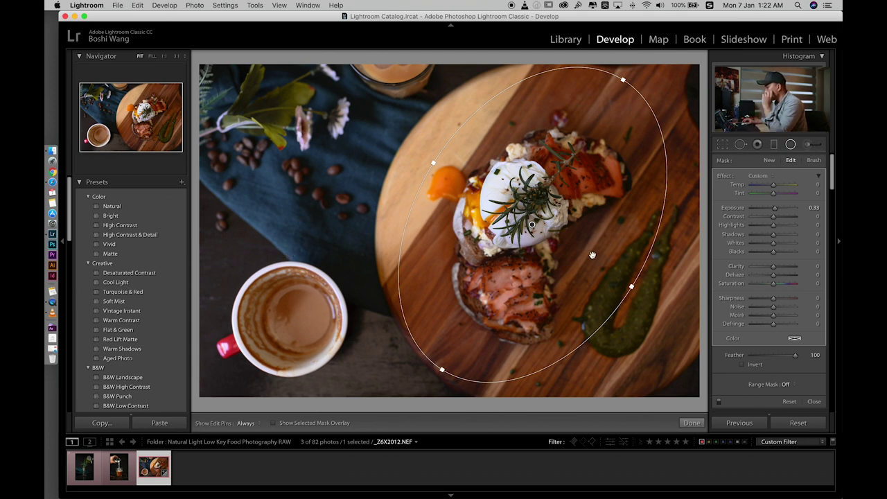
Step: Set the radial filter's Exposure to −0.27 and Blacks to 5, and close the filter
left_click_drag(774, 210, 773, 210)
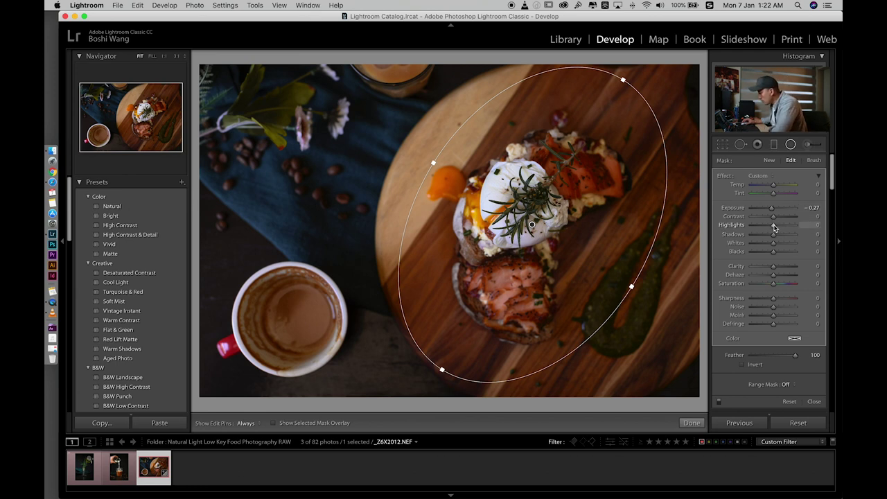
left_click(764, 226)
left_click_drag(770, 227, 776, 229)
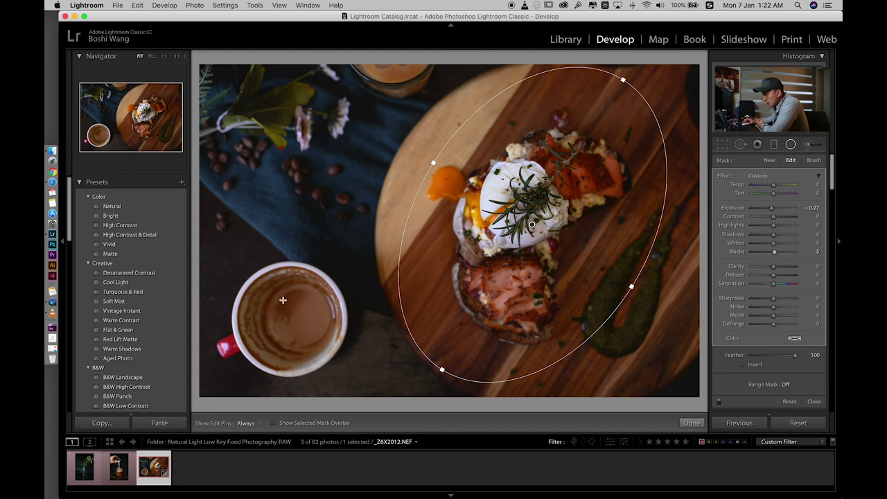
scroll(738, 303, "down", 3)
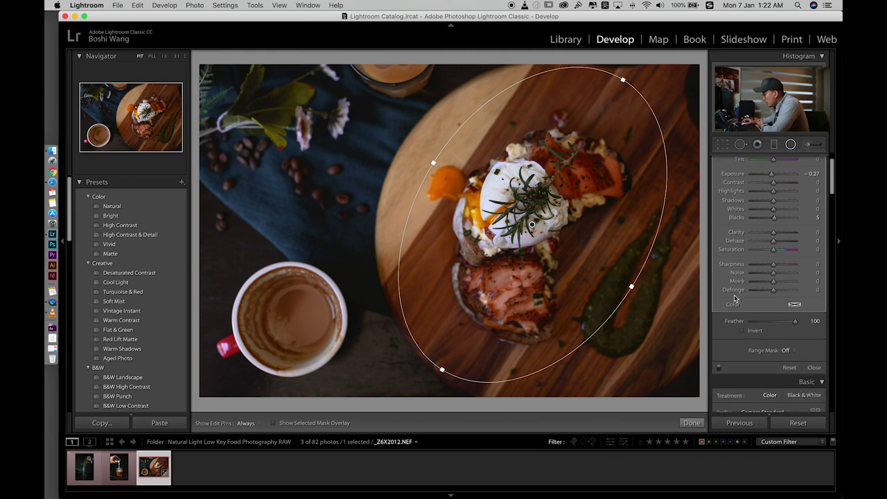
left_click(791, 145)
Step: Inspect the egg and salmon up close and compare the whole photo before and after the edits
left_click(495, 243)
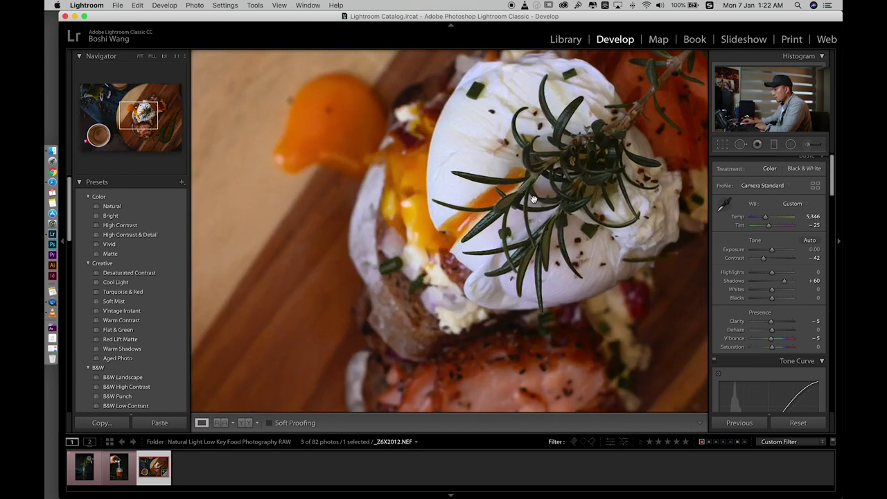
left_click_drag(544, 299, 524, 253)
left_click(525, 253)
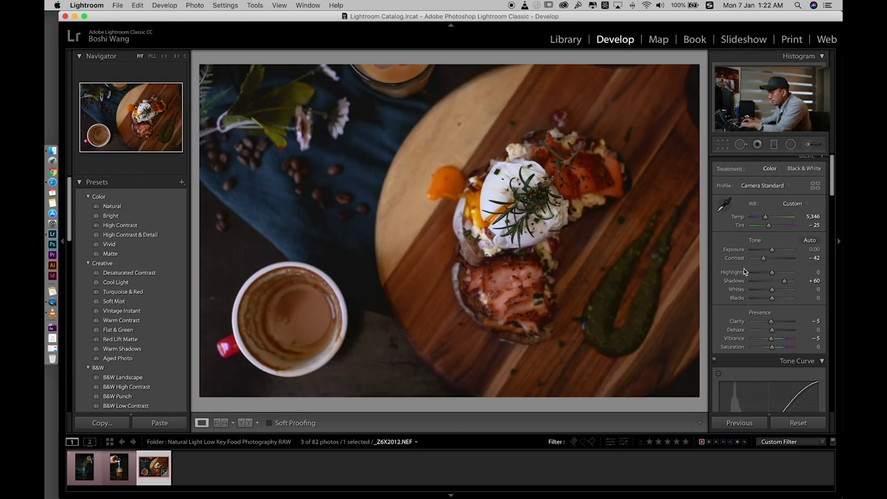
key("backslash")
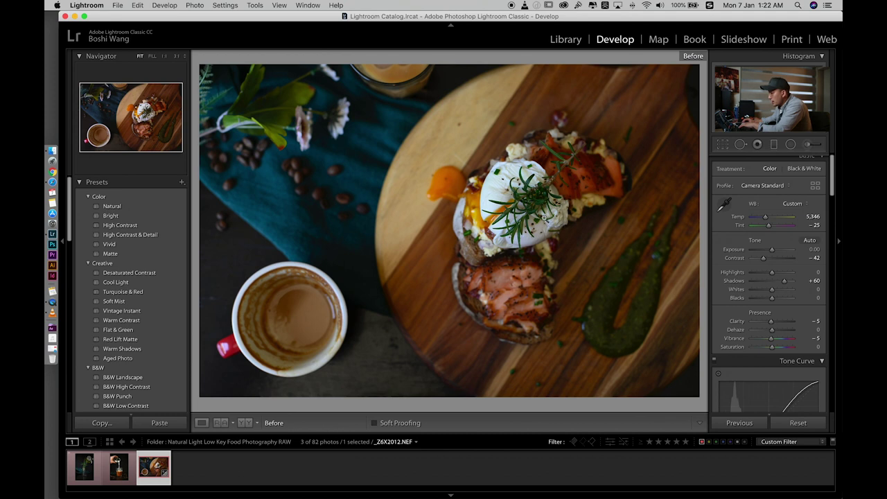
key("backslash")
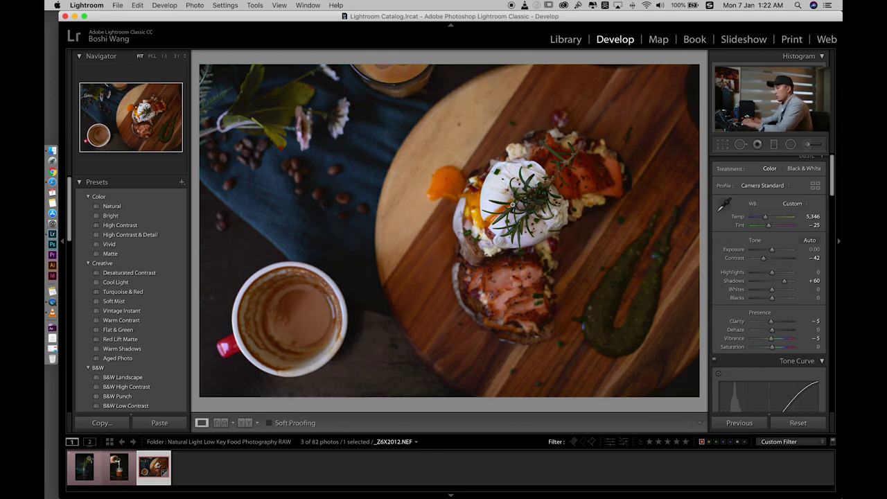
Step: Brighten the salmon with an Adjustment Brush at Exposure 0.33, Feather 100 and Flow 60, reducing the brush size to about 12
scroll(800, 165, "up", 1)
left_click(808, 144)
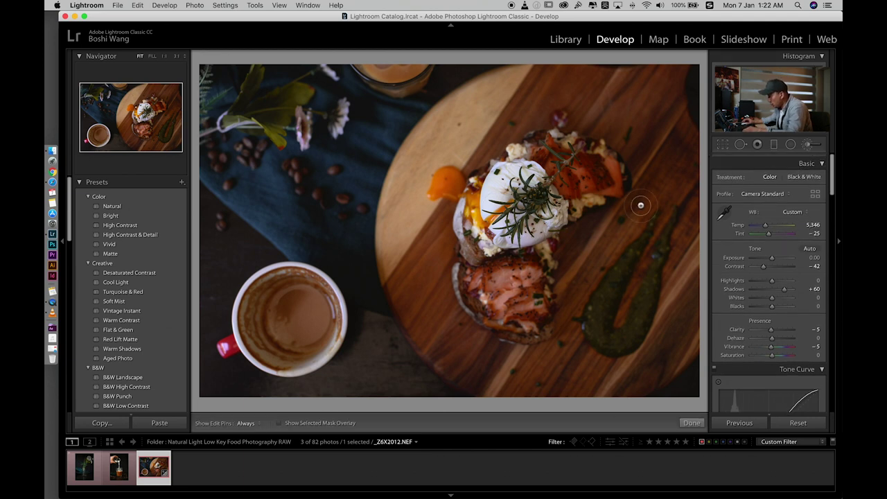
scroll(609, 212, "up", 3)
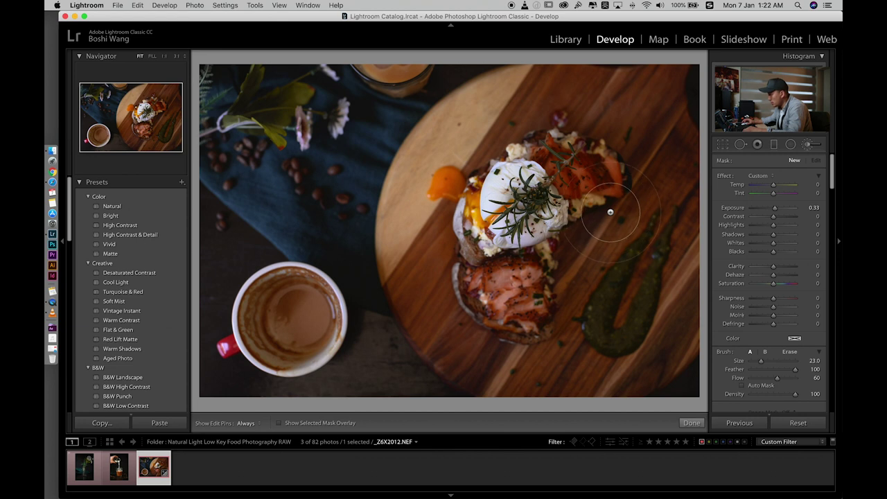
scroll(610, 178, "down", 7)
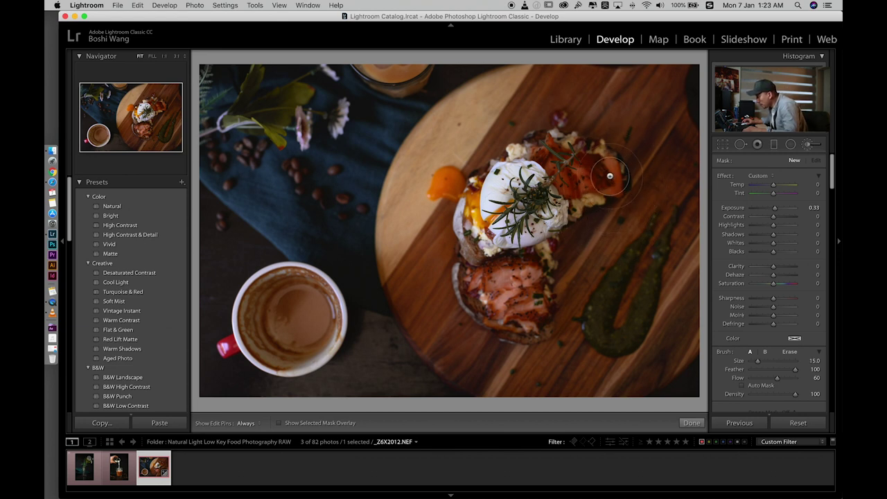
left_click_drag(587, 163, 604, 181)
scroll(604, 181, "down", 4)
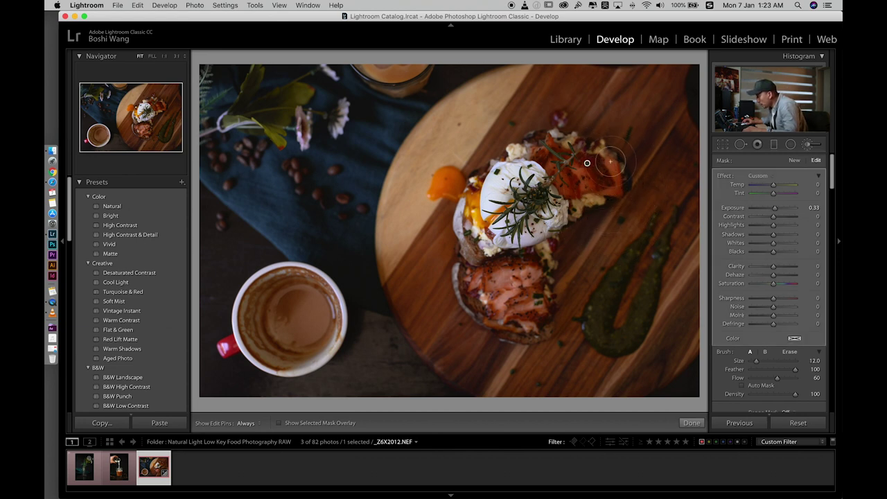
scroll(571, 176, "down", 1)
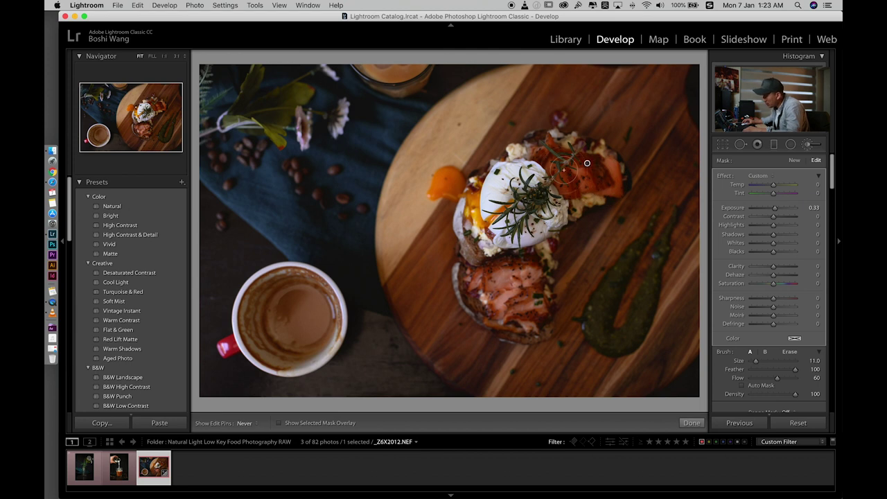
scroll(602, 175, "up", 2)
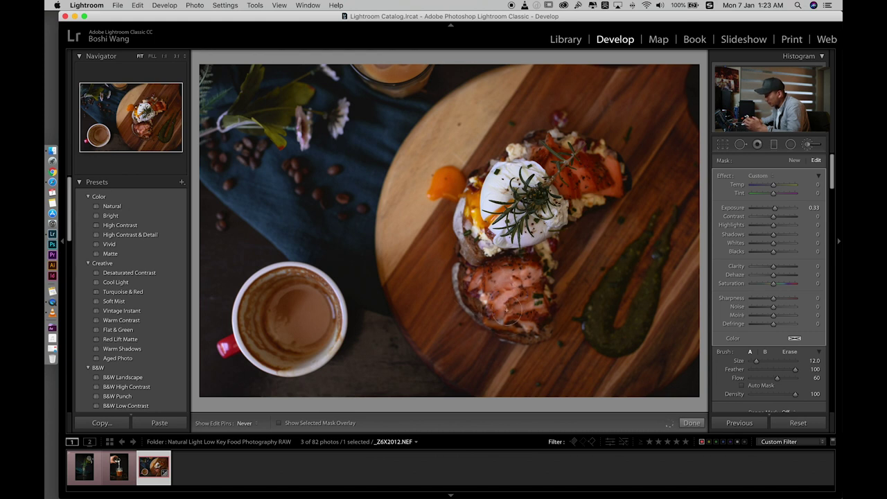
Step: Review the brushed areas with the edit pins hidden and shown, and finish the Adjustment Brush at size 8
key("h")
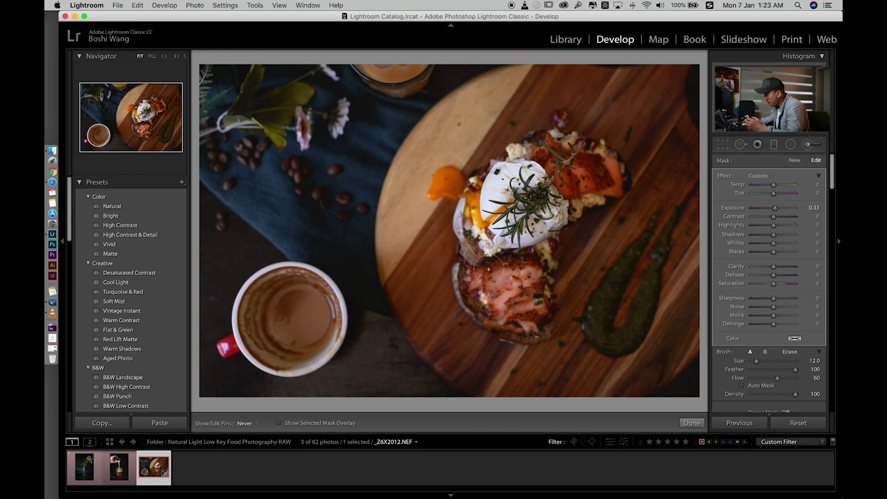
key("h")
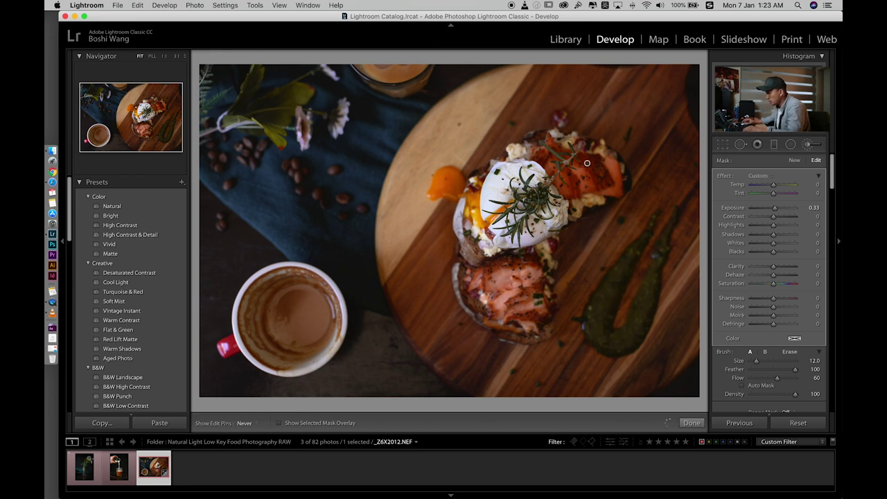
key("h")
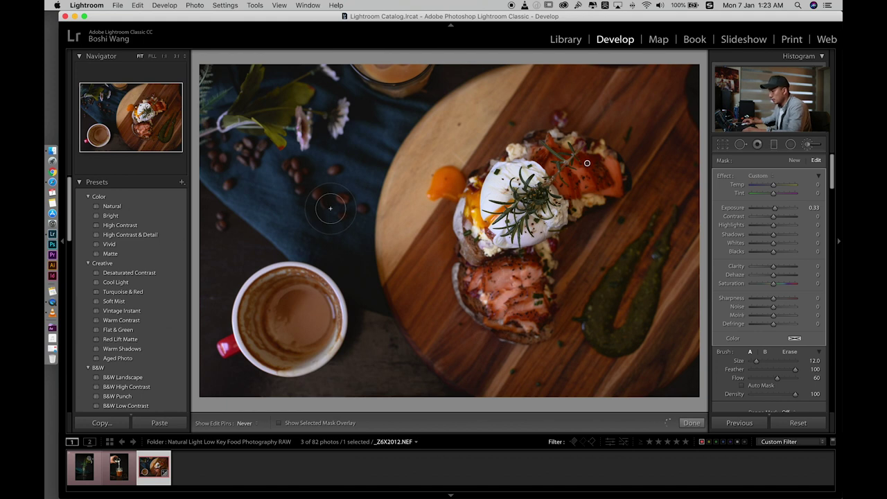
scroll(330, 210, "down", 4)
key("h")
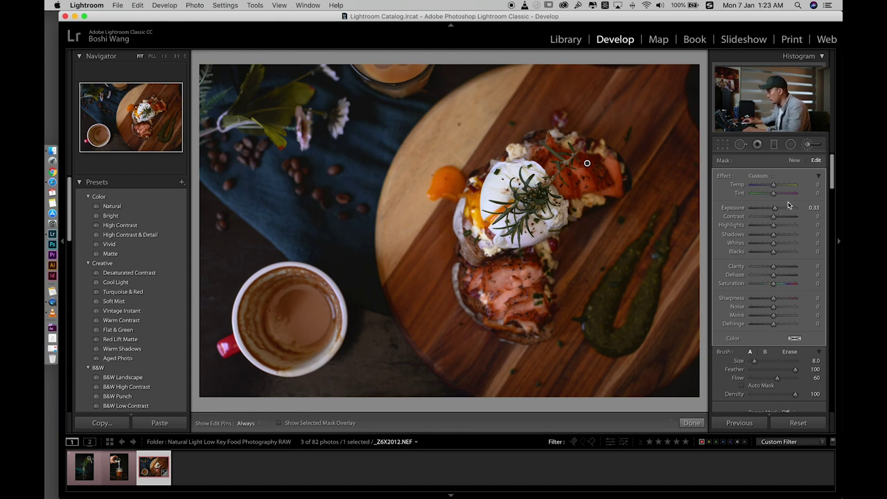
left_click(809, 145)
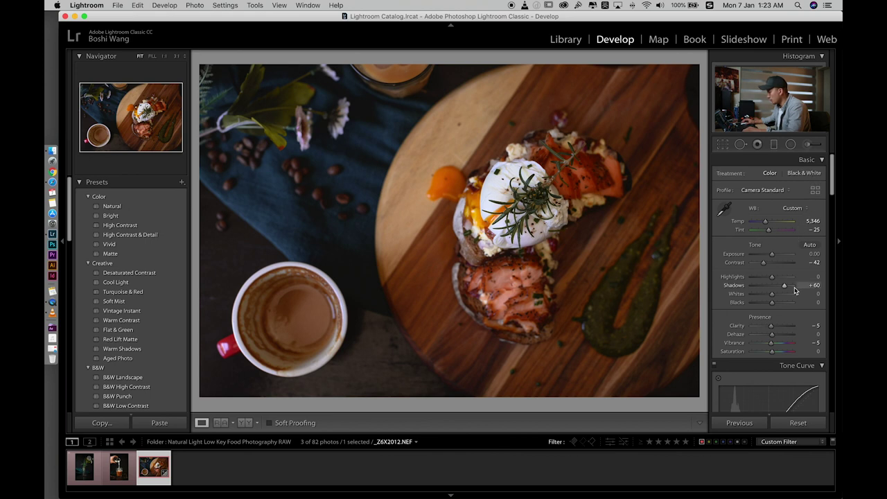
Step: Heal the dark specks on the light wood, beside the yolk blob and on the yolk, then inspect the retouched area up close
scroll(795, 288, "down", 2)
scroll(784, 298, "down", 3)
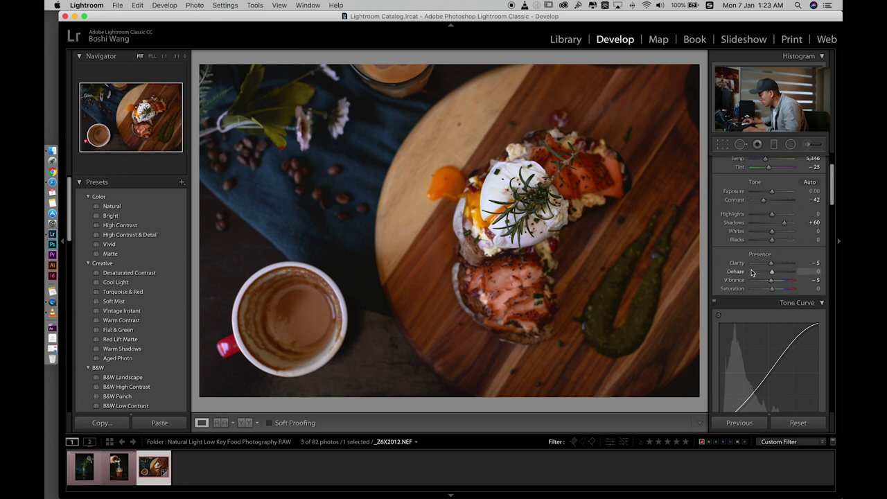
scroll(776, 288, "up", 2)
left_click(541, 208)
left_click_drag(277, 125, 478, 247)
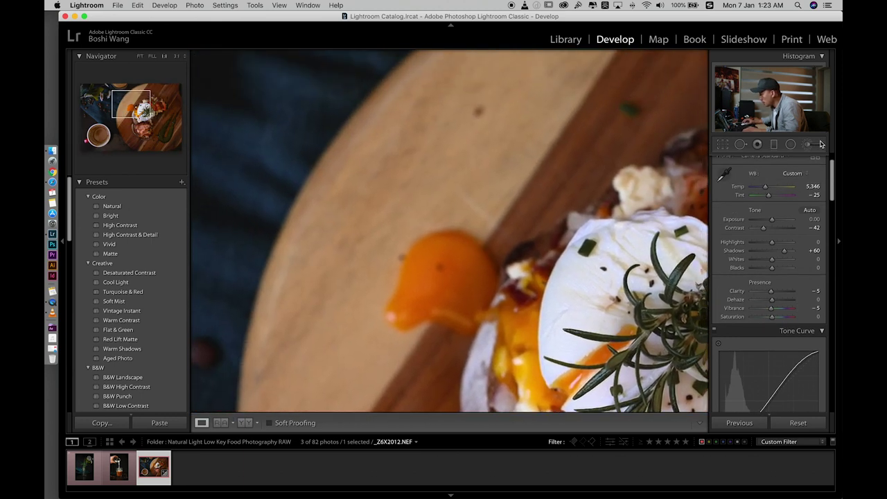
left_click(740, 145)
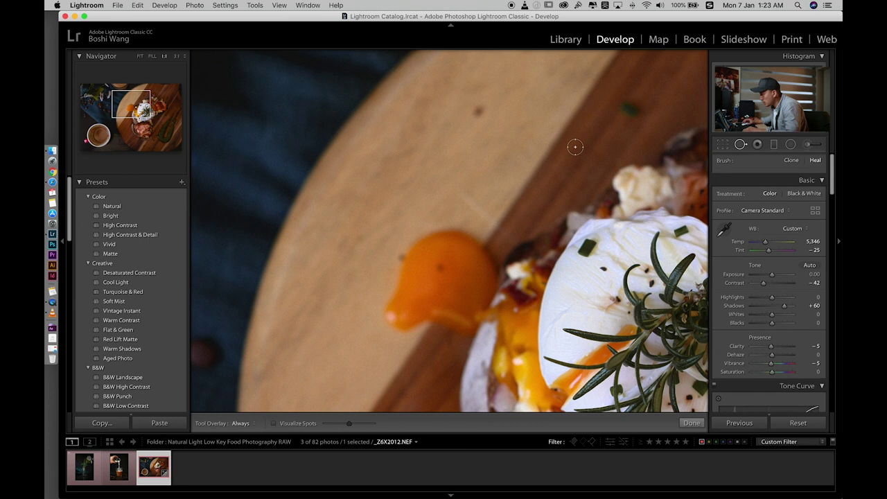
left_click(478, 110)
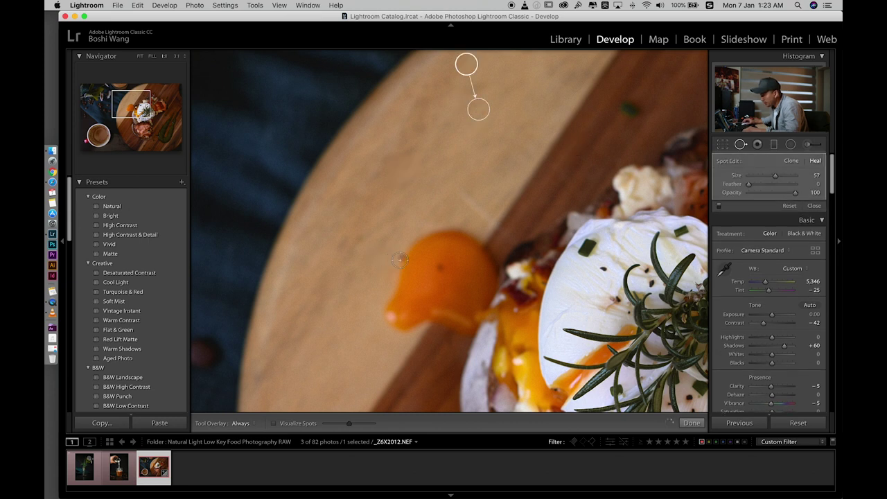
left_click(401, 258)
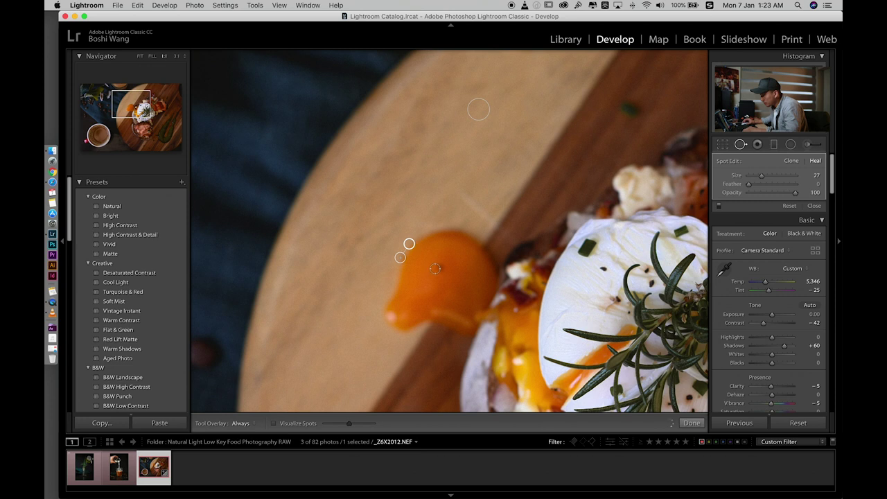
left_click(438, 268)
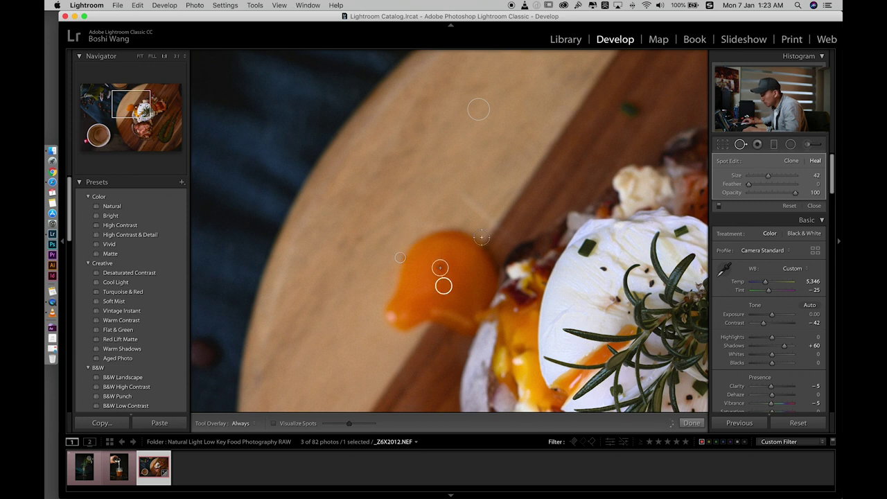
key("q")
left_click(459, 194)
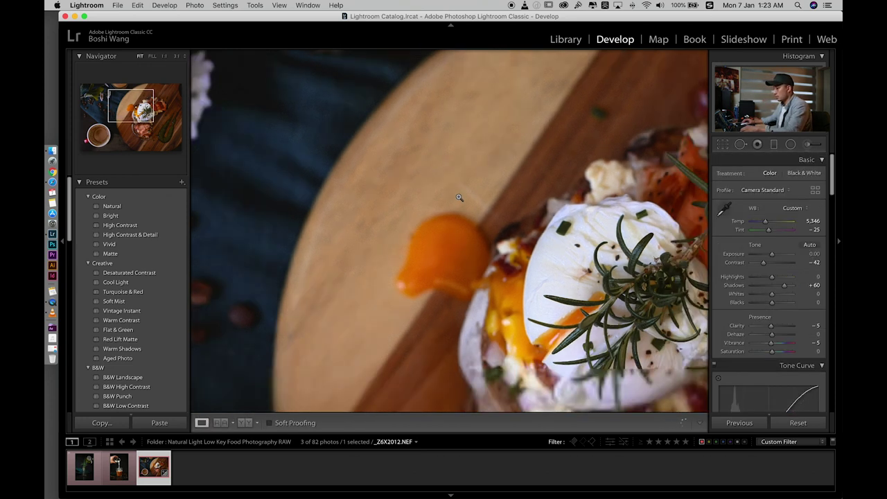
left_click(417, 187)
left_click_drag(416, 187, 426, 234)
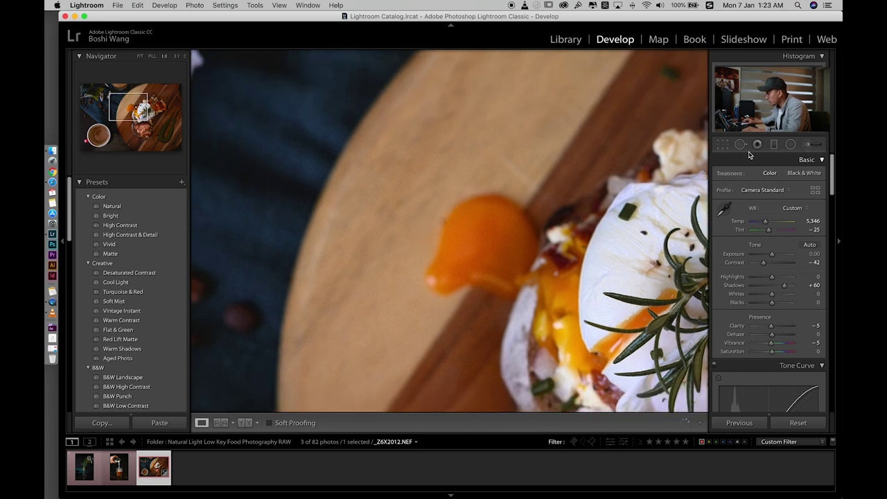
Step: Rework the healing spot at the outer edge of the yolk blob and close Spot Removal
key("q")
left_click(440, 221)
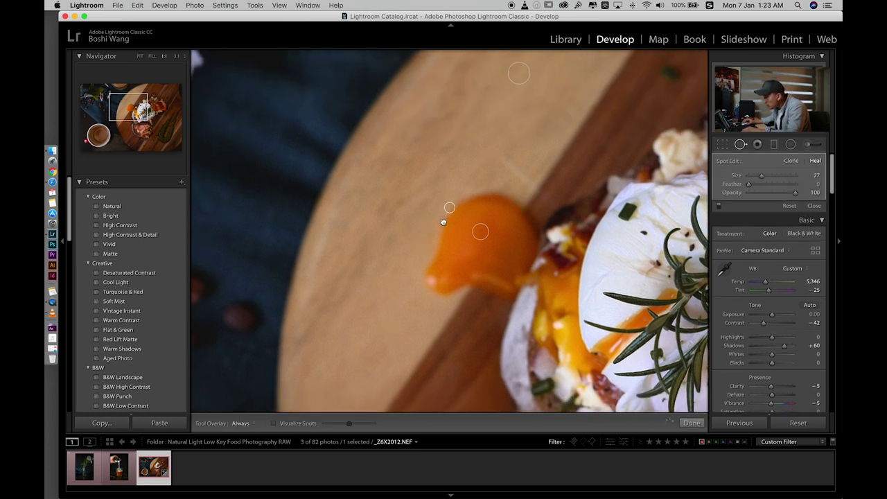
mouse_move(443, 221)
left_mouse_down()
mouse_move(446, 202)
mouse_move(455, 207)
mouse_move(438, 239)
mouse_move(440, 223)
left_mouse_up()
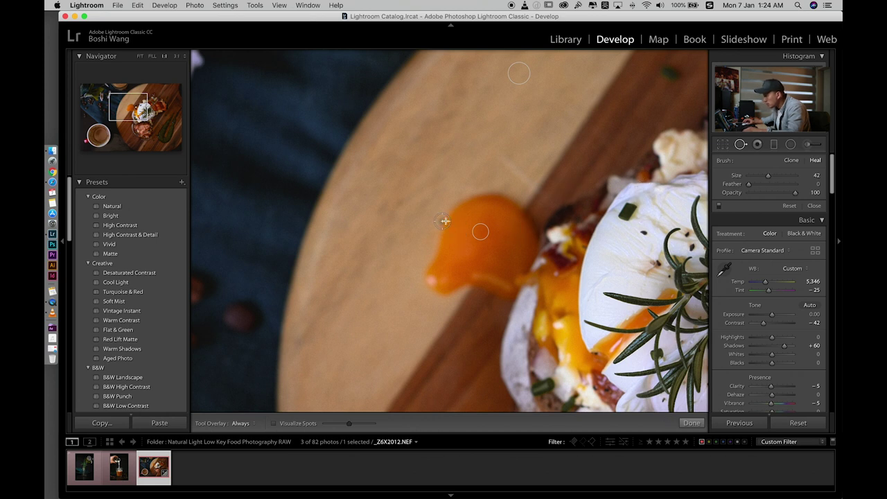
key("q")
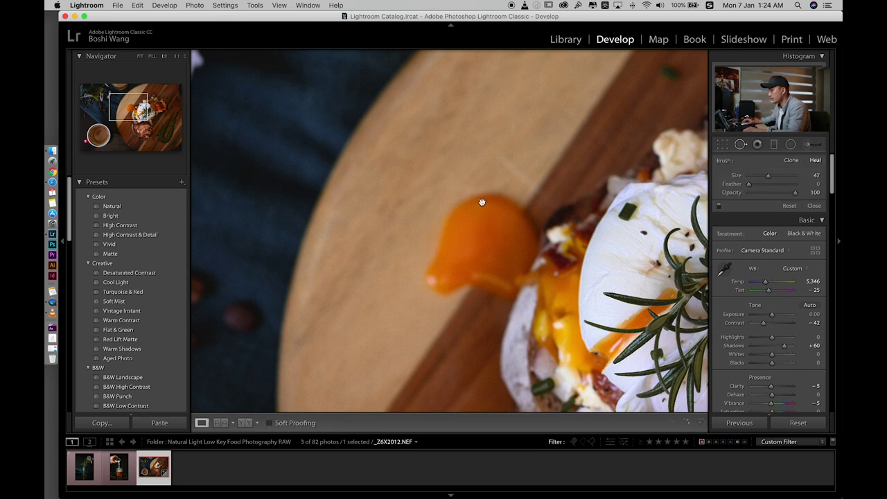
Step: Review the whole photo alongside its Basic, Tone Curve, HSL and Split Toning settings
left_click(527, 243)
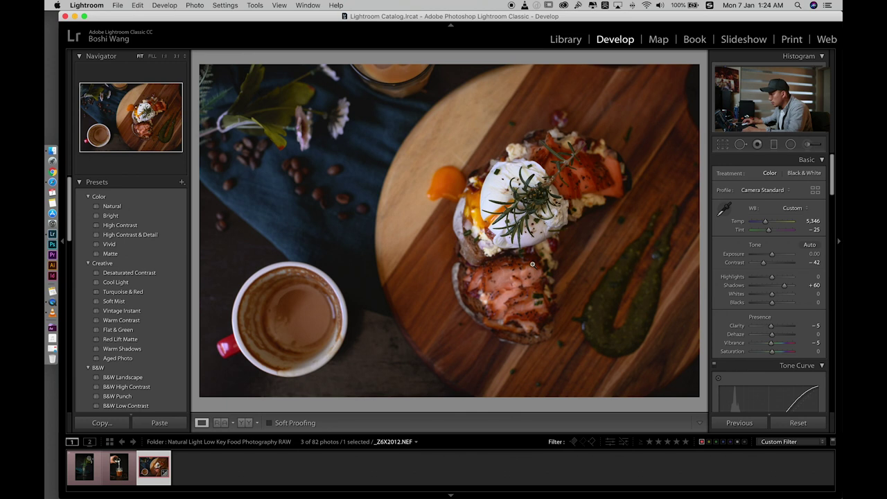
scroll(770, 266, "down", 4)
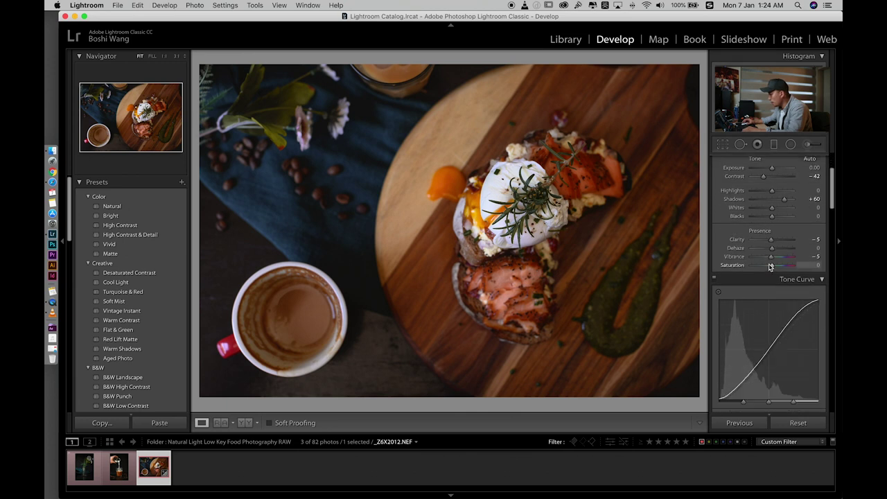
scroll(769, 266, "down", 8)
scroll(769, 266, "down", 10)
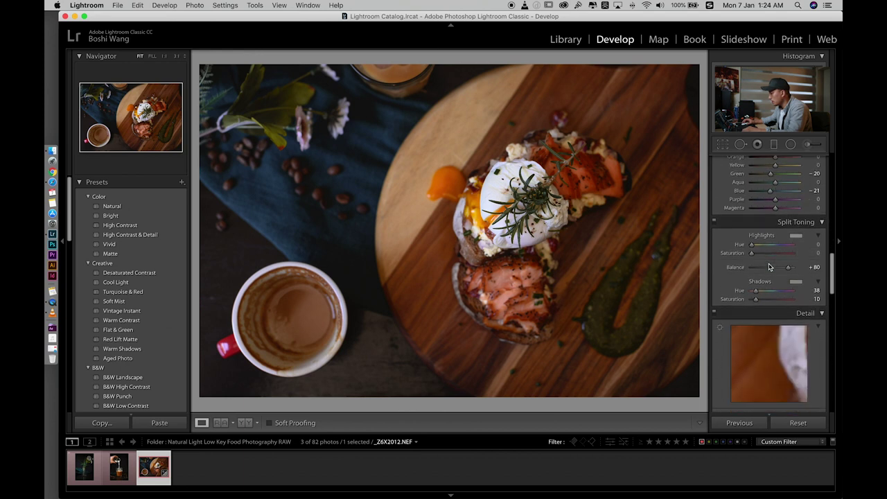
scroll(769, 267, "down", 3)
scroll(769, 266, "up", 15)
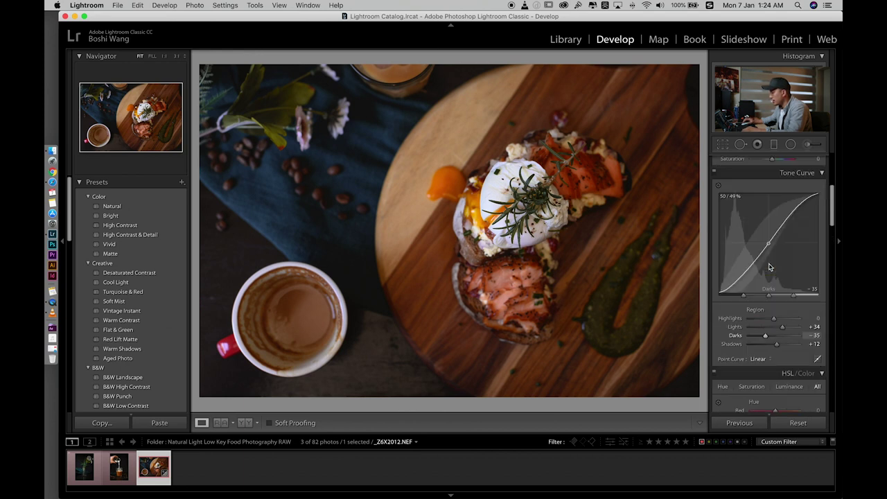
scroll(770, 267, "up", 6)
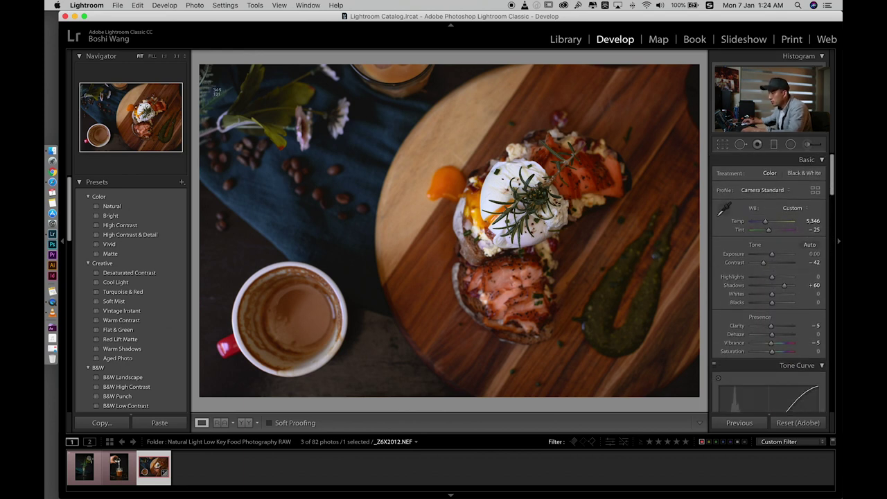
Step: Capture the whole edited photo as a screenshot, hide Lightroom to reveal Adobe Color, and place the screenshot on the desktop
mouse_move(200, 65)
left_mouse_down()
mouse_move(285, 198)
mouse_move(700, 397)
left_mouse_up()
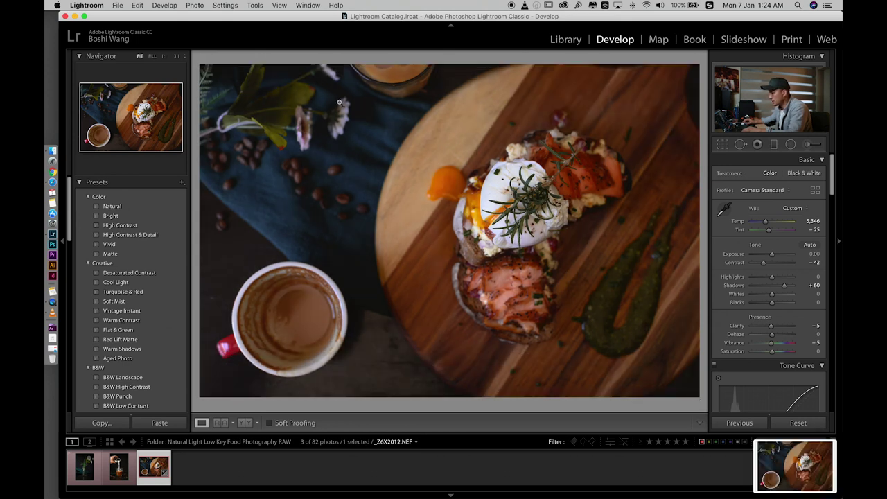
key("super+h")
left_click_drag(796, 466, 770, 305)
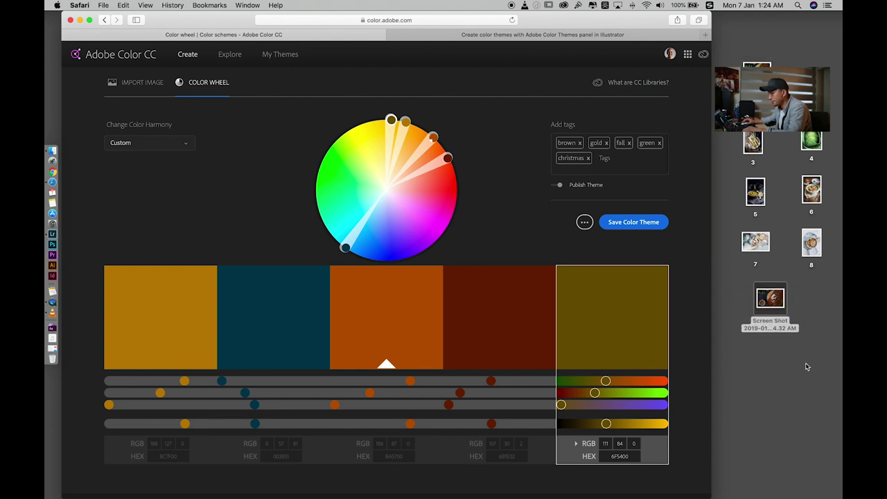
left_click(774, 298)
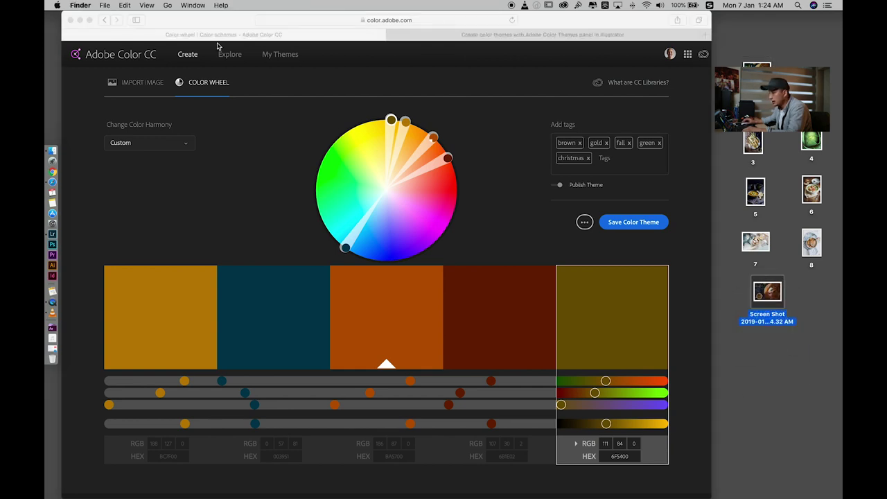
Step: Import the newest desktop screenshot of the edited photo into Adobe Color
left_click(147, 89)
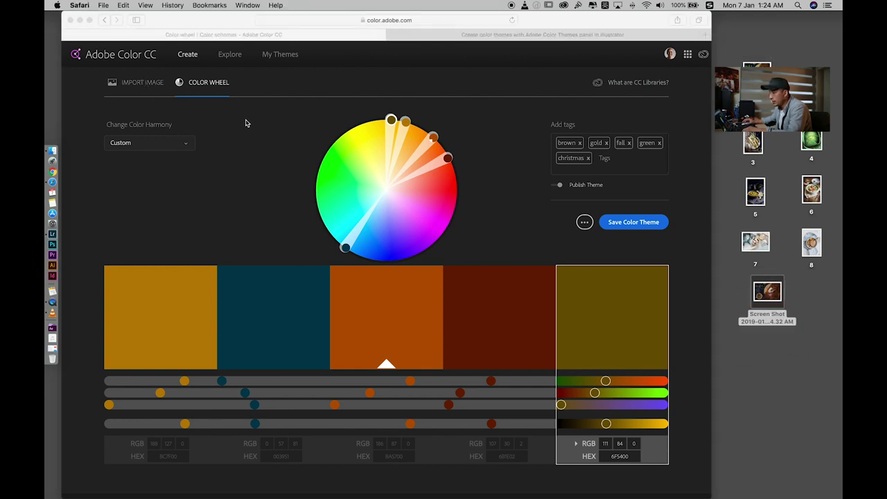
left_click(151, 84)
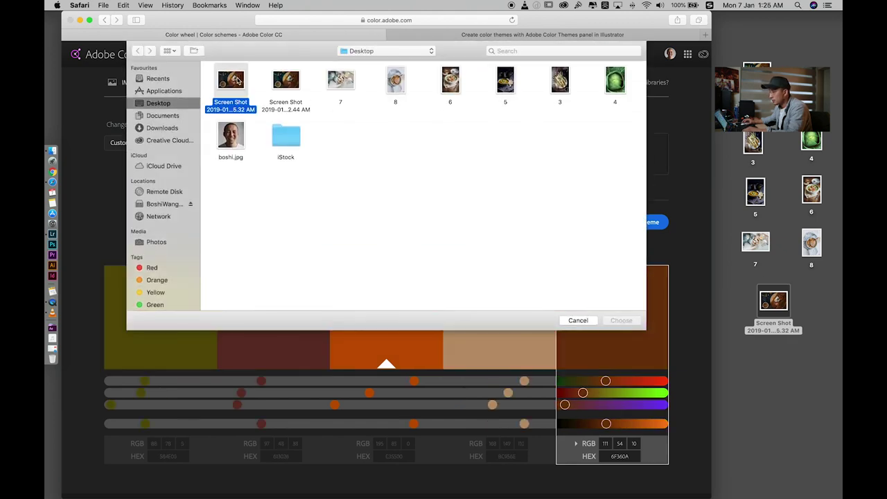
double_click(236, 80)
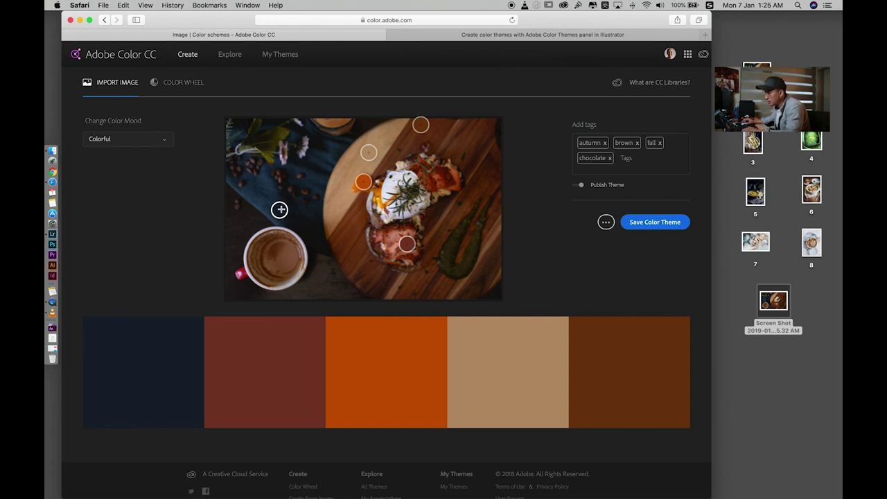
Step: Reposition the color samples on the blue cloth, green leaf, lower salmon, wooden board and orange yolk
left_click_drag(280, 210, 274, 205)
left_click_drag(368, 154, 269, 157)
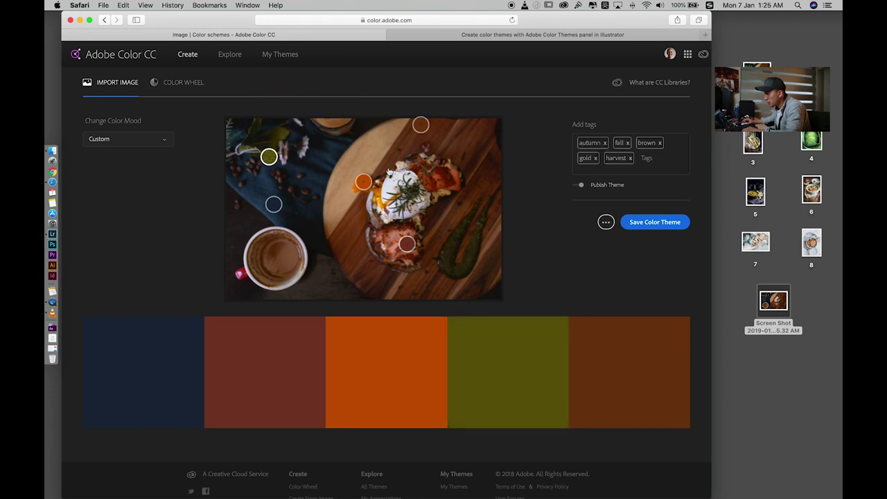
left_click_drag(408, 243, 404, 249)
left_click_drag(421, 125, 424, 128)
left_click_drag(363, 182, 364, 182)
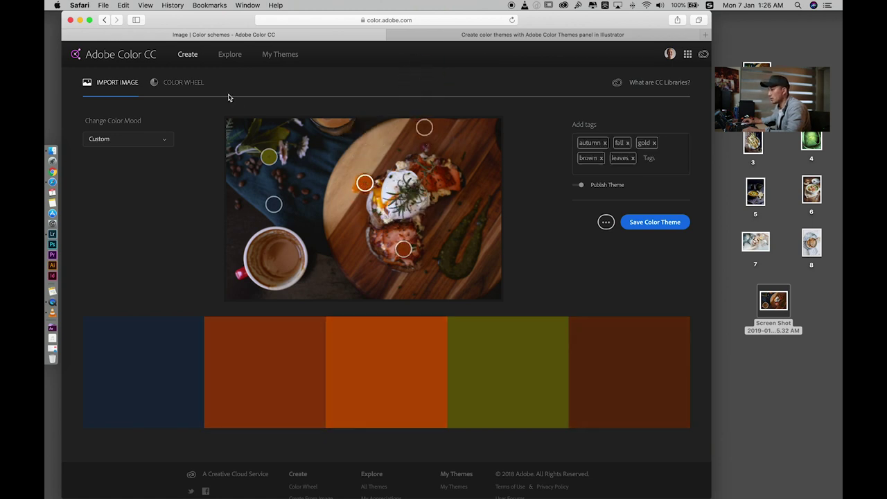
Step: Show the palette on the color wheel, move the blue to the wheel's rim at RGB 0, 27, 58, and adjust the olive to 605807
left_click(179, 82)
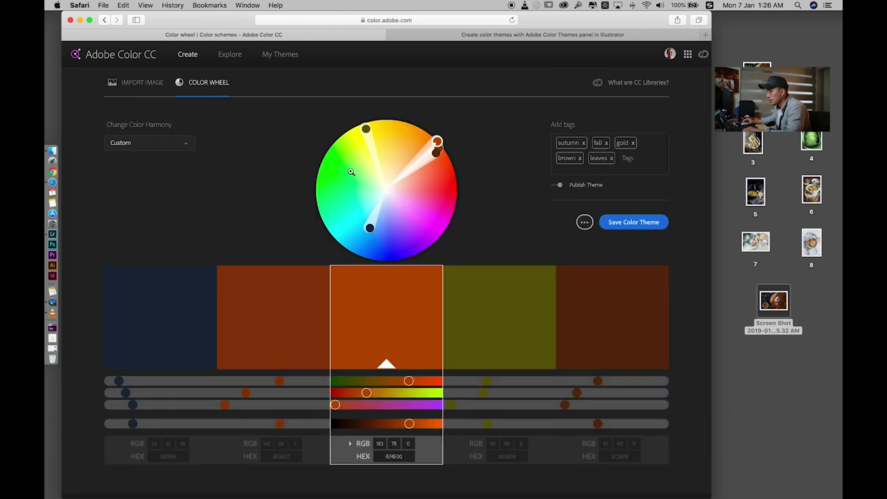
left_click_drag(370, 229, 359, 257)
left_click(365, 129)
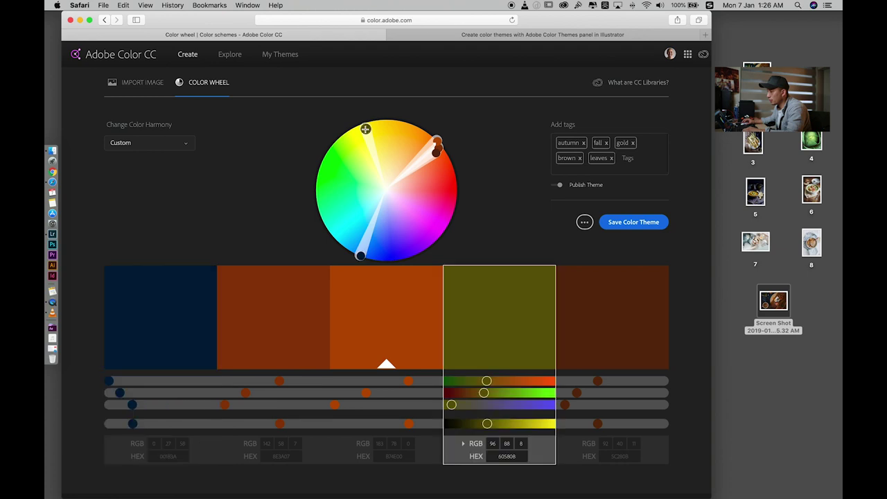
left_click_drag(365, 128, 366, 128)
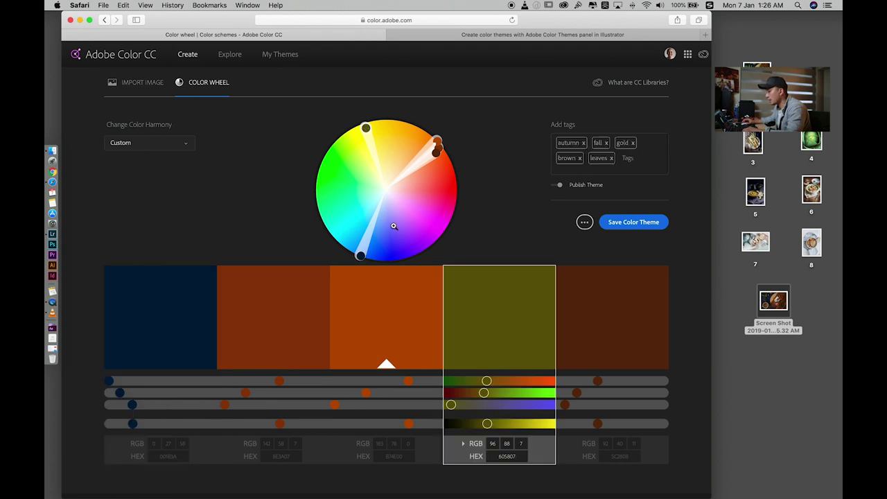
Step: Compare the palette with the Complementary and Compound rules in Adobe's color themes guide, then return to Lightroom
left_click(508, 36)
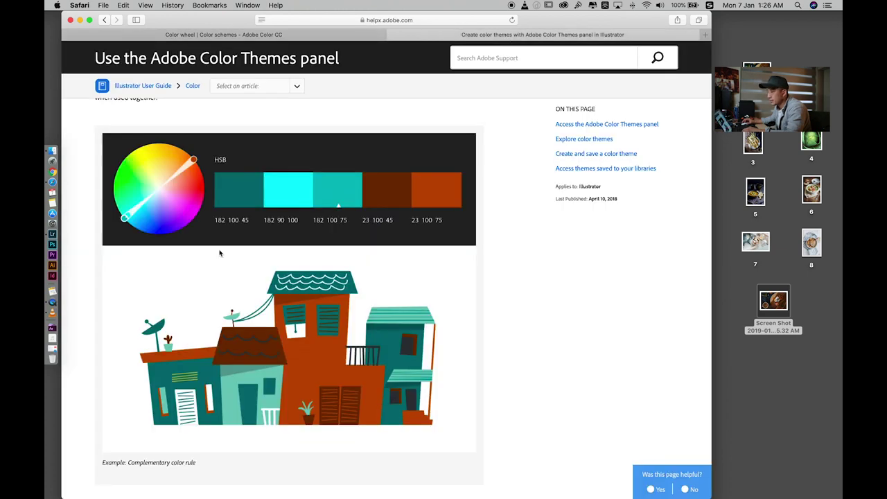
scroll(219, 253, "down", 5)
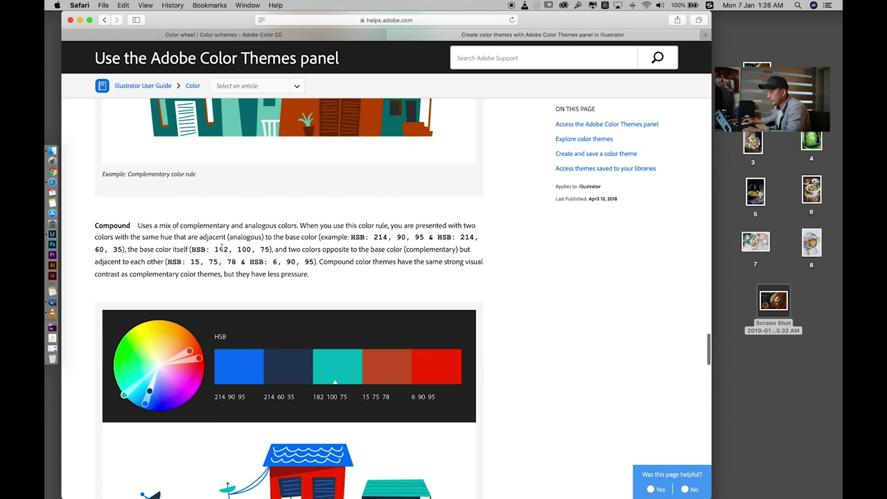
scroll(288, 286, "up", 4)
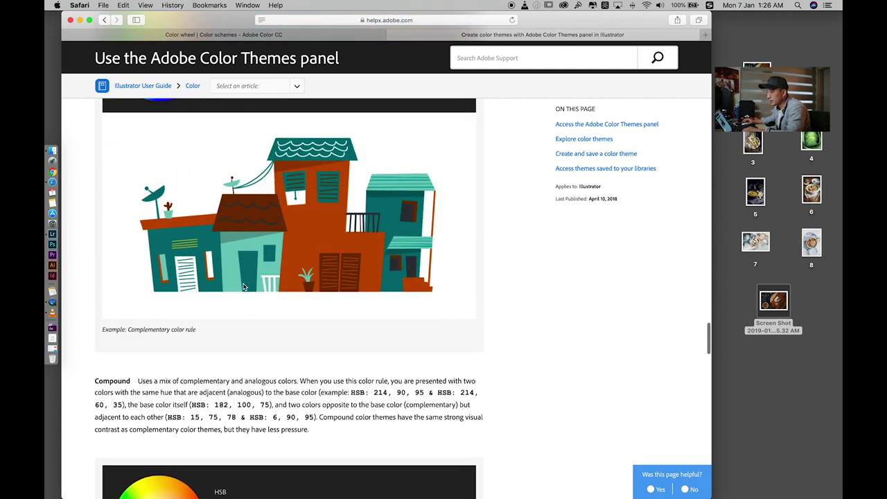
scroll(243, 287, "up", 3)
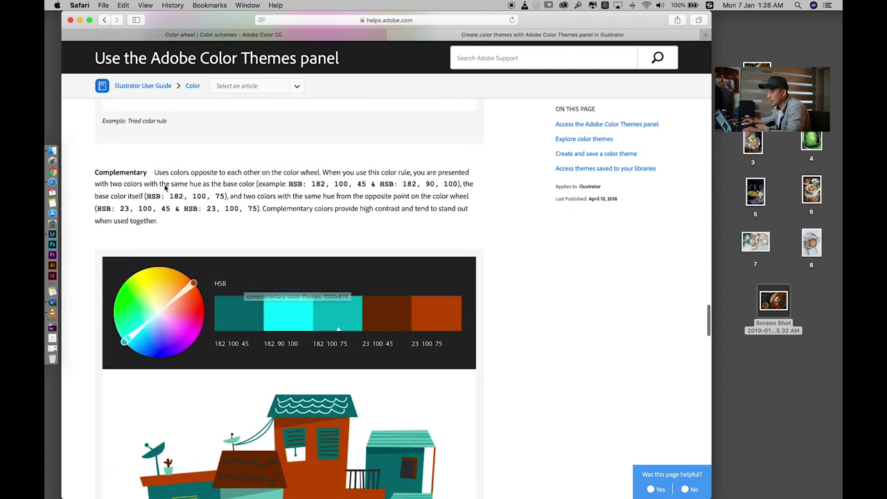
scroll(282, 242, "down", 5)
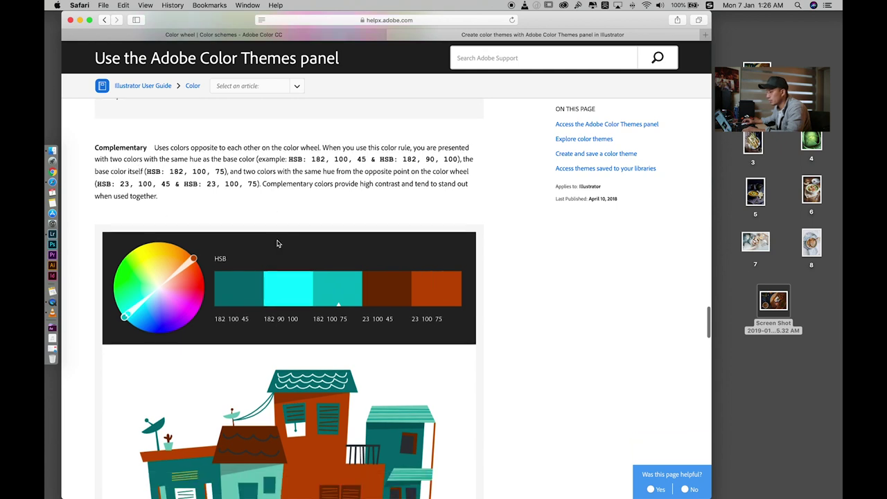
scroll(413, 146, "up", 2)
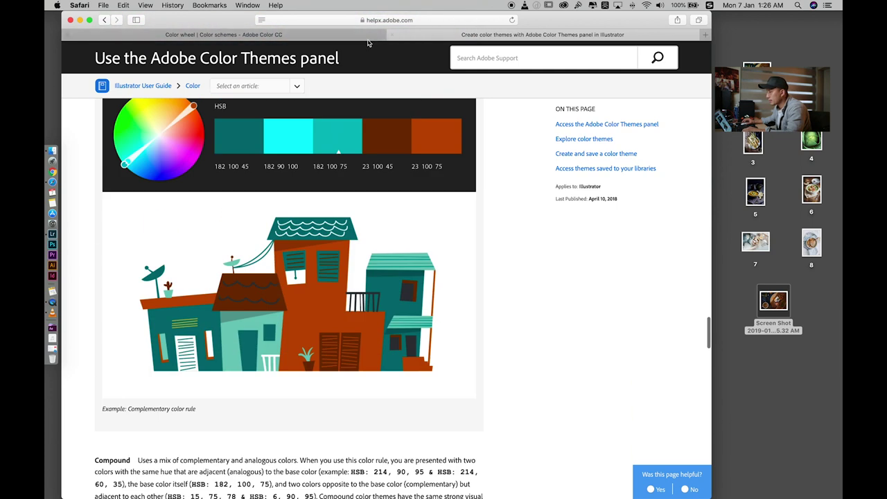
left_click(347, 35)
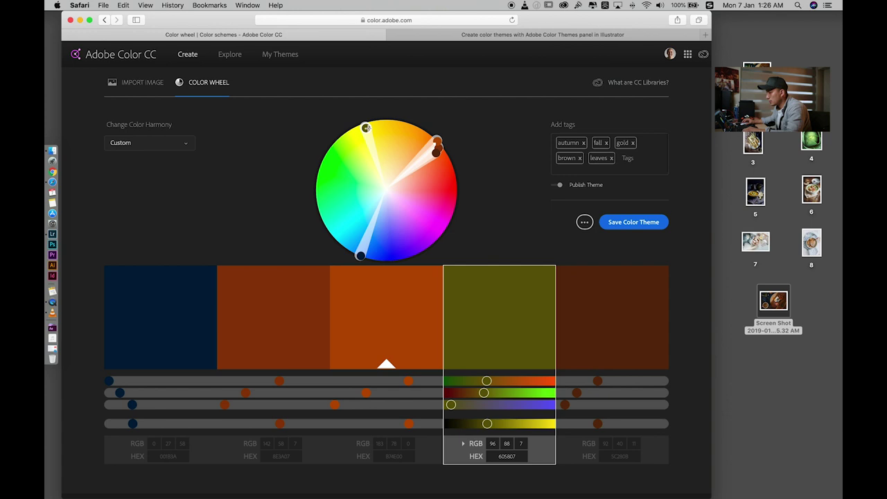
key("super+Tab")
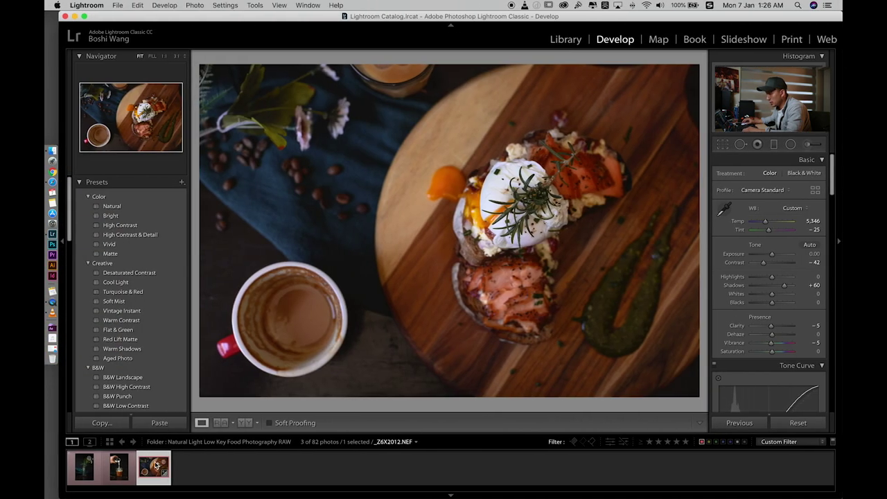
Step: Copy the poached egg photo's develop settings, including local adjustments and crop but leaving out Spot Removal
key("super+shift+c")
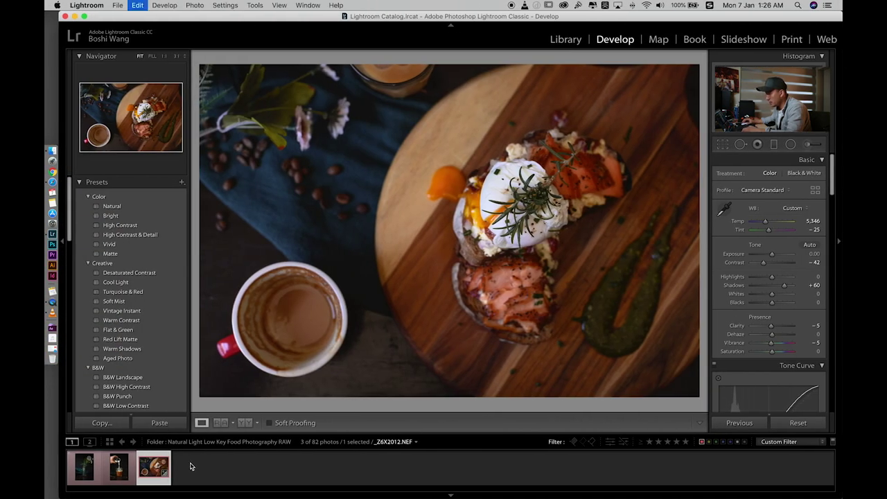
left_click(603, 285)
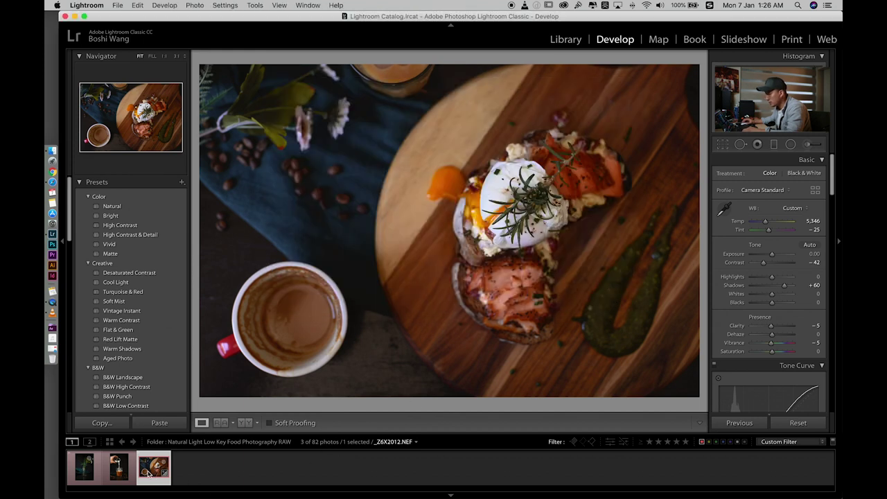
key("super+shift+c")
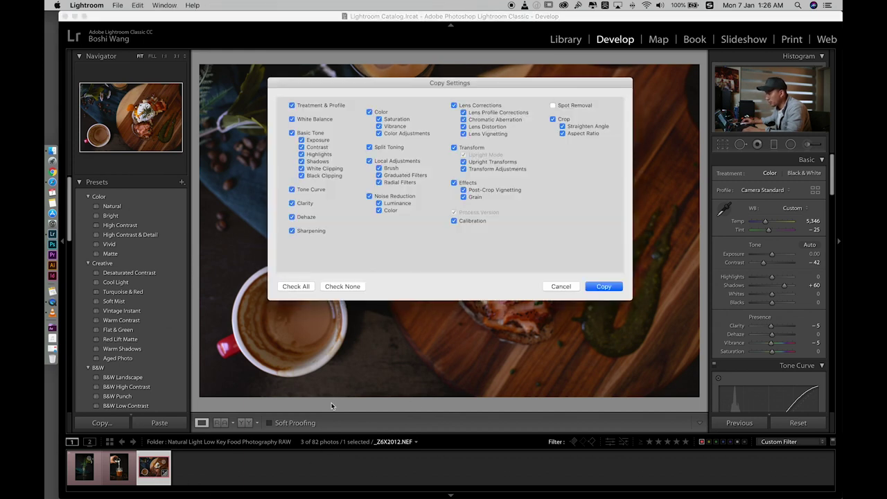
left_click(604, 286)
Step: Paste the copied settings onto the milk-pouring photo and sample its white balance from the white milk stream
left_click(122, 482)
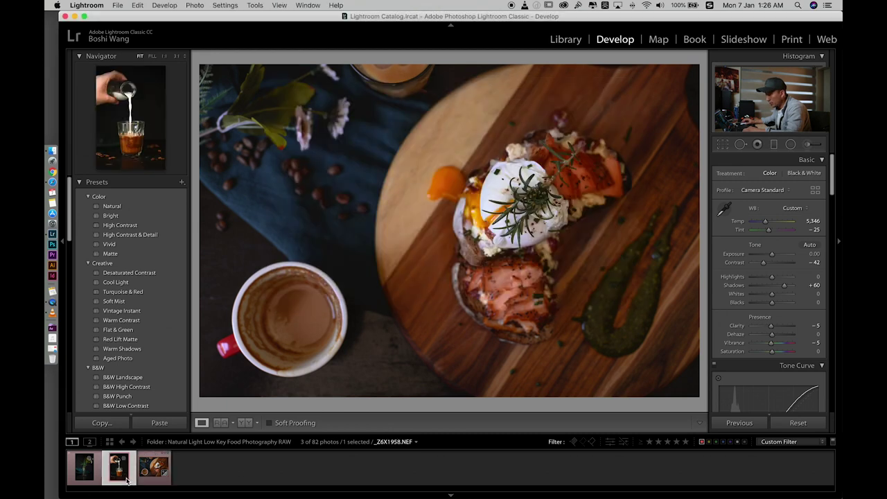
key("super+shift+v")
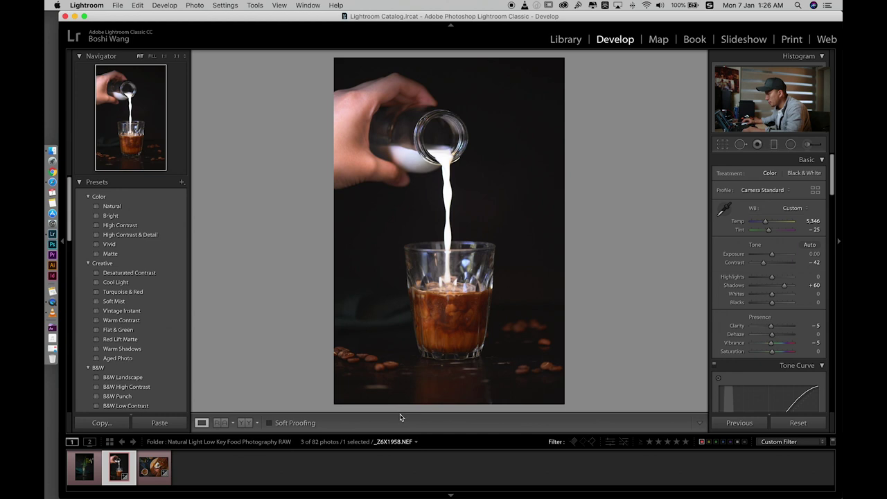
left_click(725, 208)
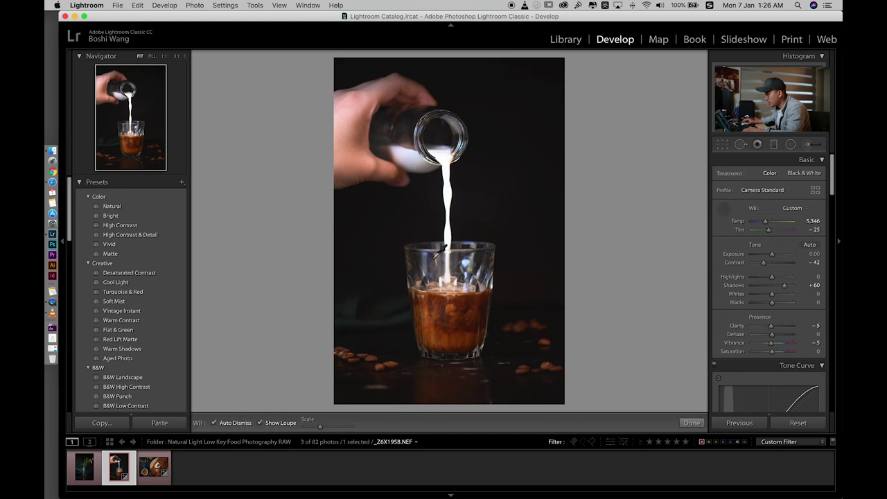
left_click(447, 239)
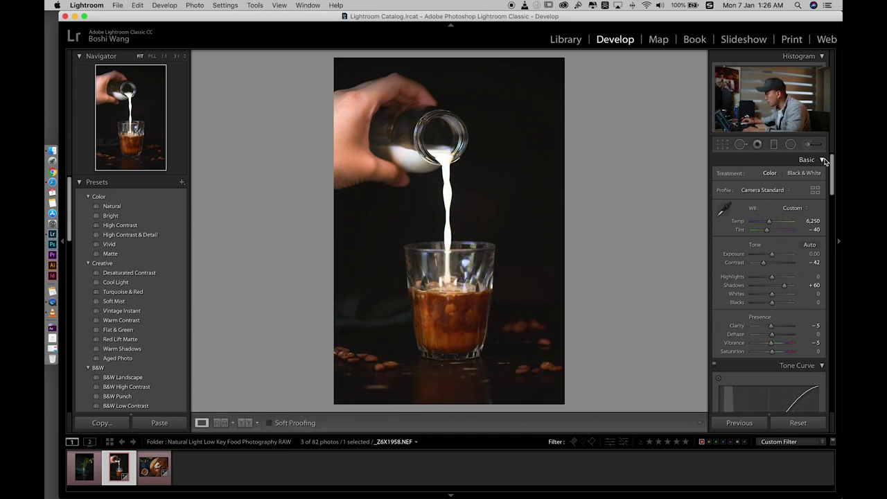
Step: Reshape the pasted radial filter into an upright ellipse around the bottle, milk stream and coffee glass
key("shift+m")
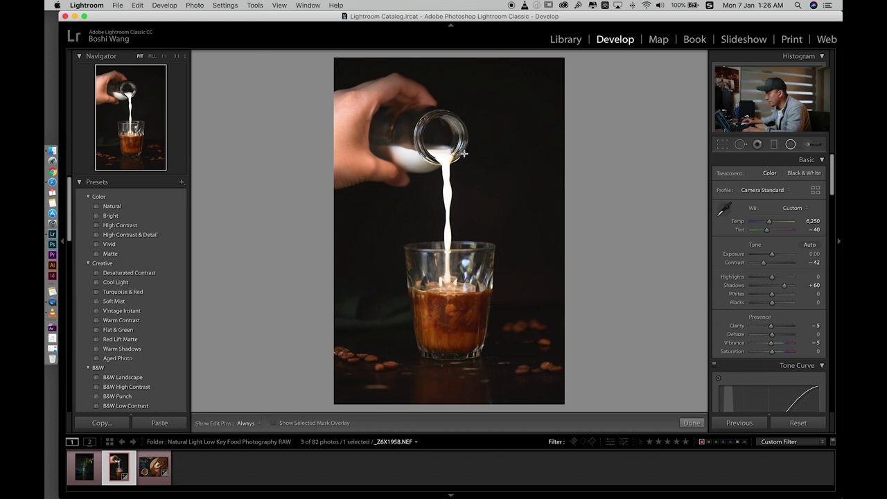
left_click(445, 171)
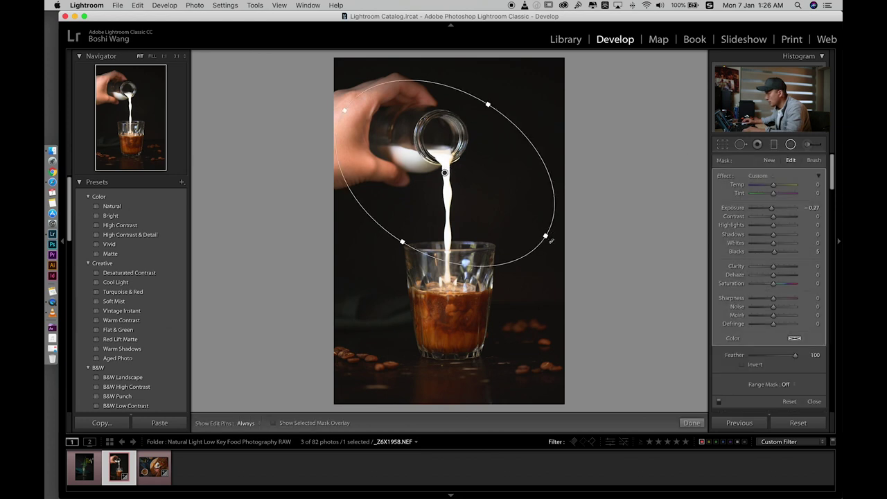
left_click_drag(551, 241, 465, 376)
left_click_drag(462, 251, 454, 260)
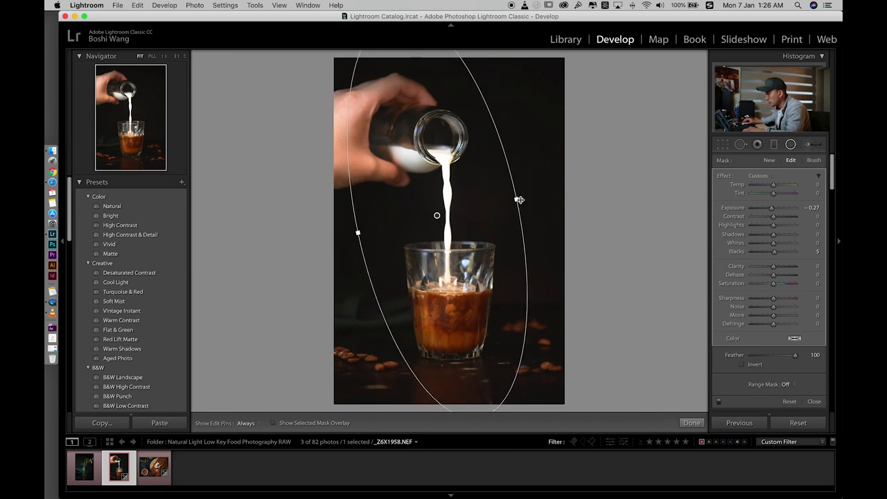
left_click_drag(359, 233, 375, 230)
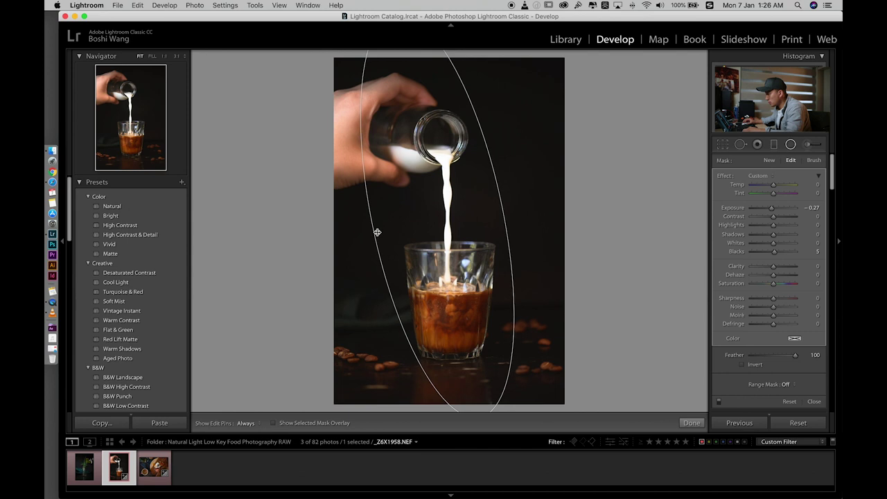
left_click_drag(503, 203, 518, 270)
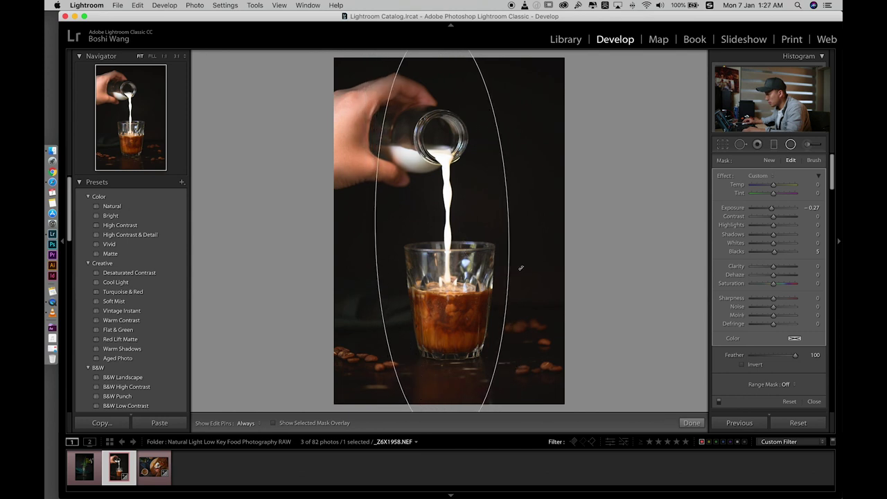
left_click_drag(442, 232, 438, 188)
left_click_drag(444, 396, 445, 332)
left_click_drag(453, 257, 458, 299)
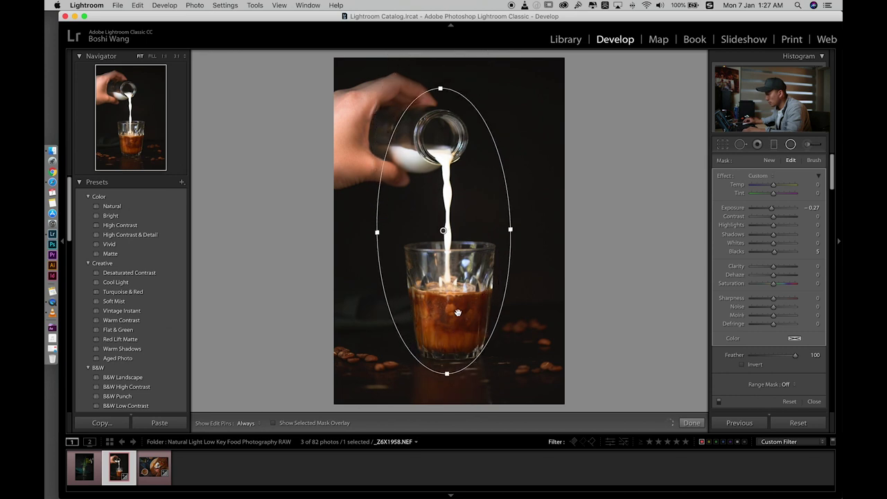
left_click_drag(448, 375, 448, 389)
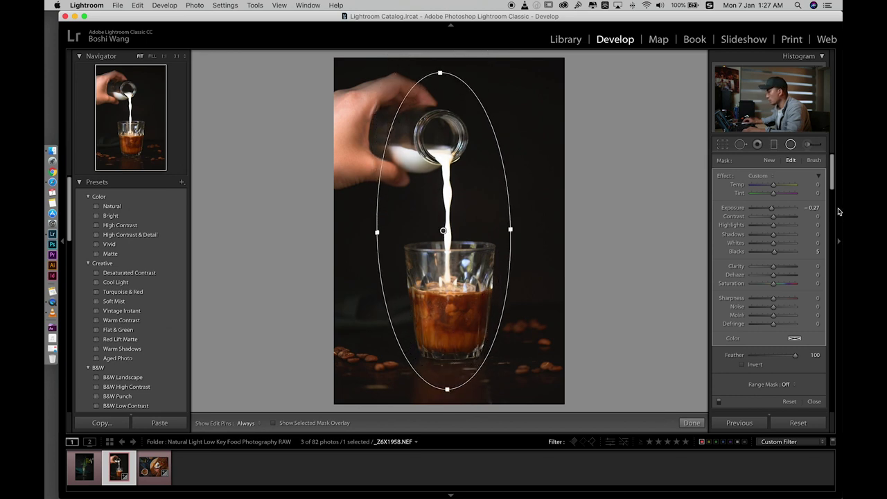
Step: Set the radial filter's exposure to −0.57 and highlights to −10, and finish editing it
left_click_drag(771, 208, 770, 212)
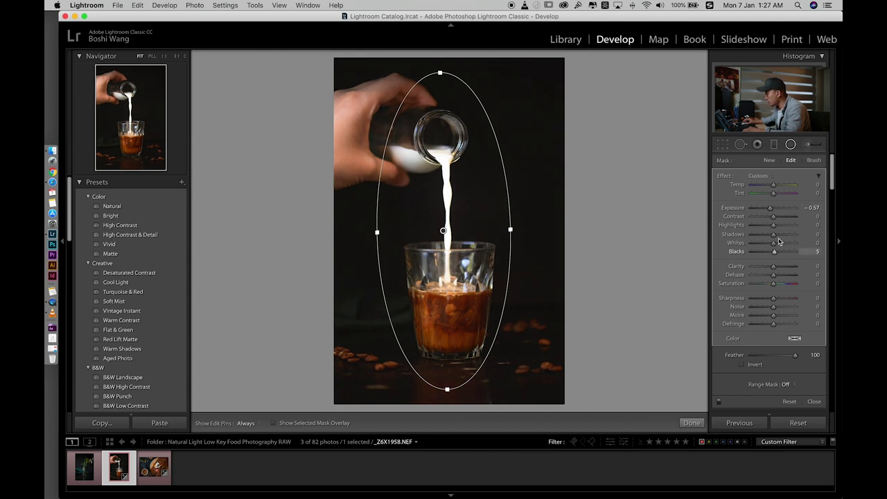
left_click_drag(774, 225, 773, 228)
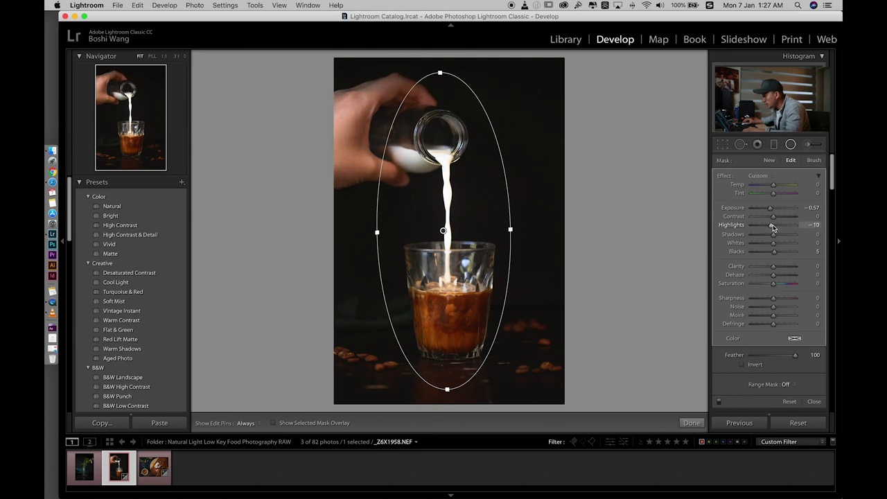
left_click(790, 144)
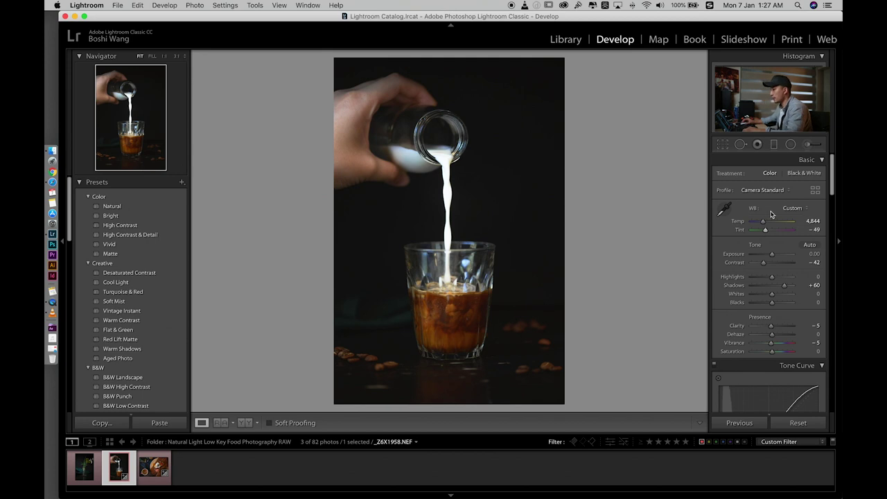
Step: Paint an Adjustment Brush mask with exposure 0.33 over the dark cloth and scattered coffee beans, enlarging the brush to size 10
left_click(809, 144)
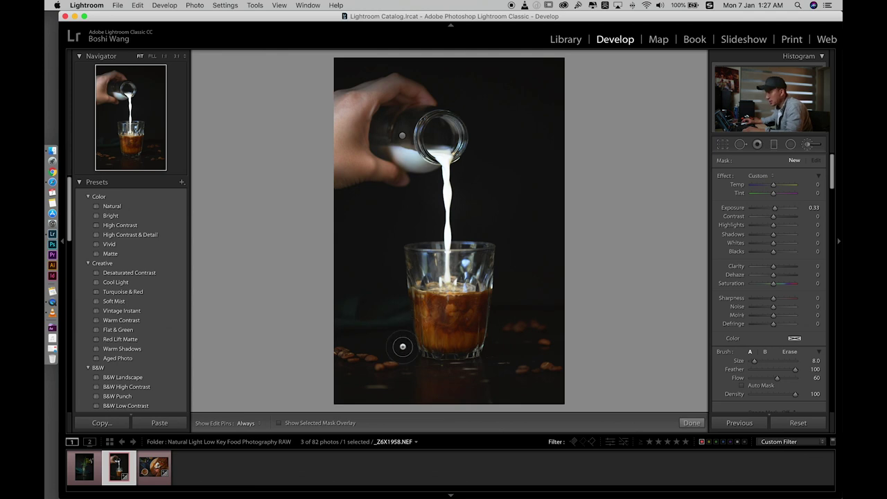
key("bracketright")
key("bracketleft")
key("h")
key("h")
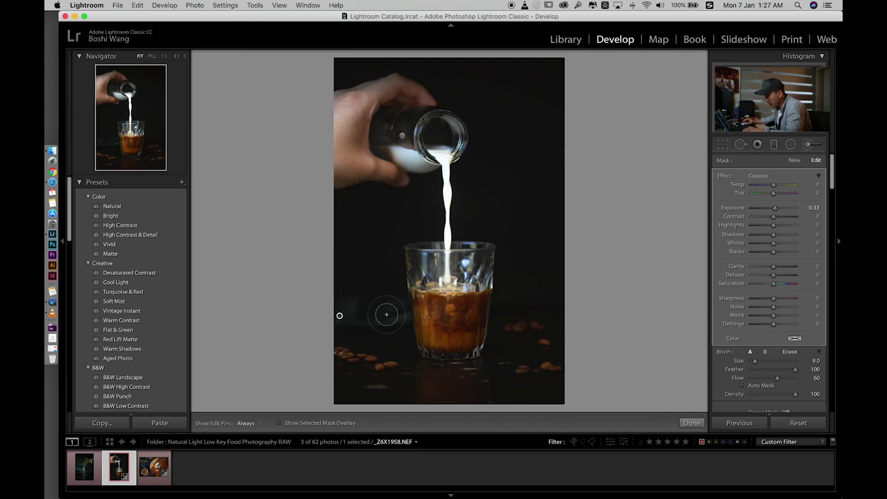
key("bracketleft")
key("h")
key("bracketright")
key("bracketright")
key("h")
key("h")
key("h")
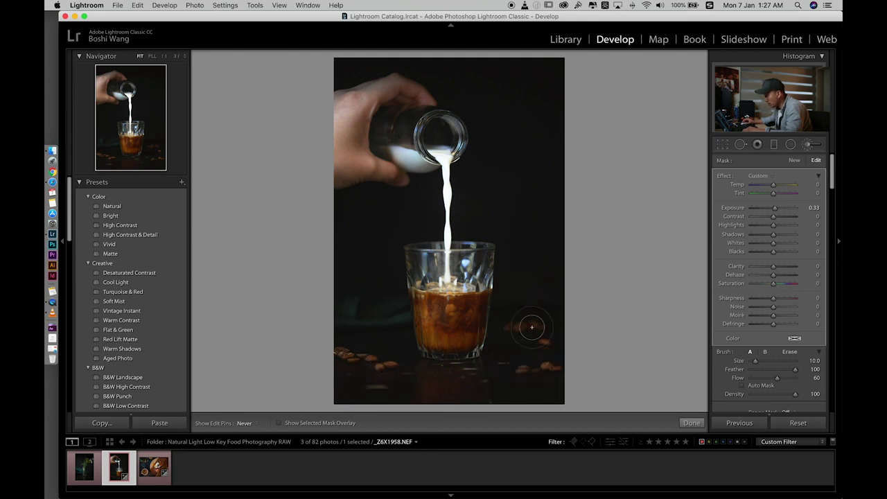
Step: Enlarge the brush to size 12, extend the brightening mask over the coffee in the glass, and finish brushing
key("bracketright")
key("bracketright")
key("h")
key("h")
key("h")
key("h")
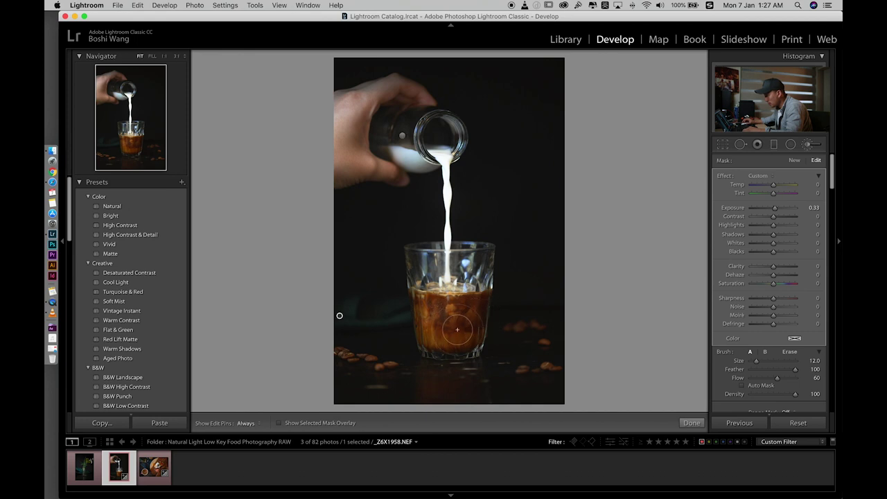
key("h")
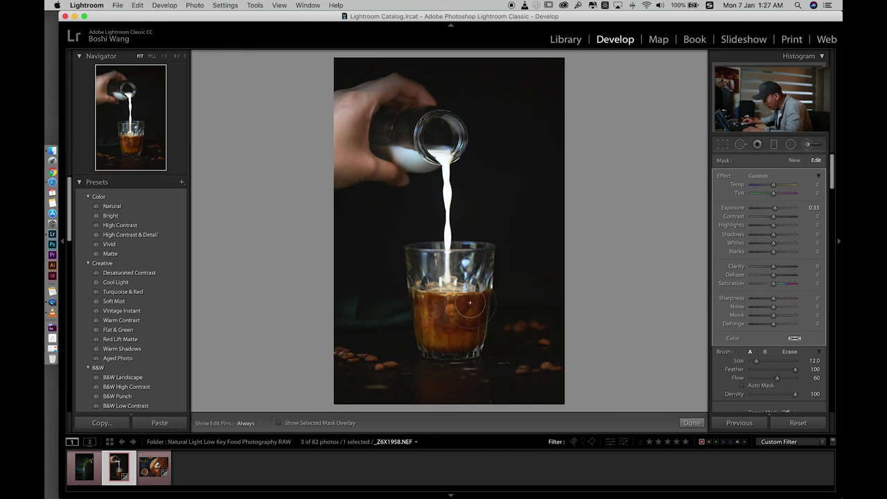
key("h")
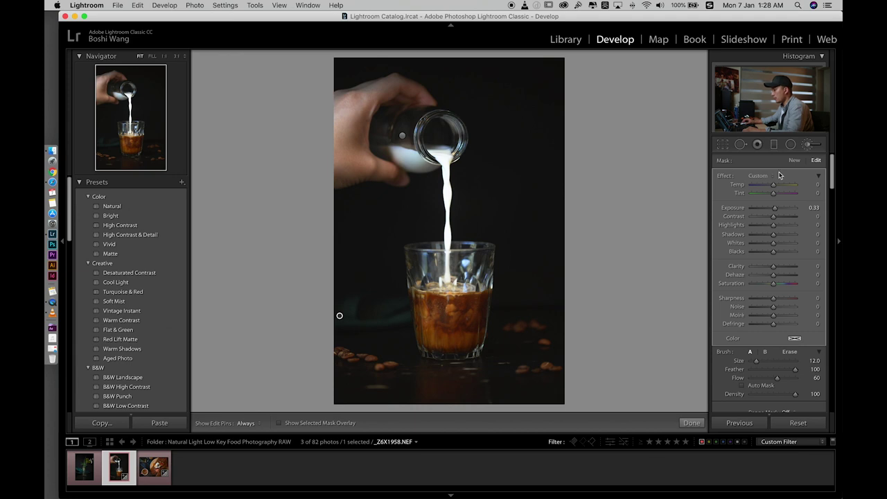
left_click(810, 146)
left_click_drag(449, 293, 481, 244)
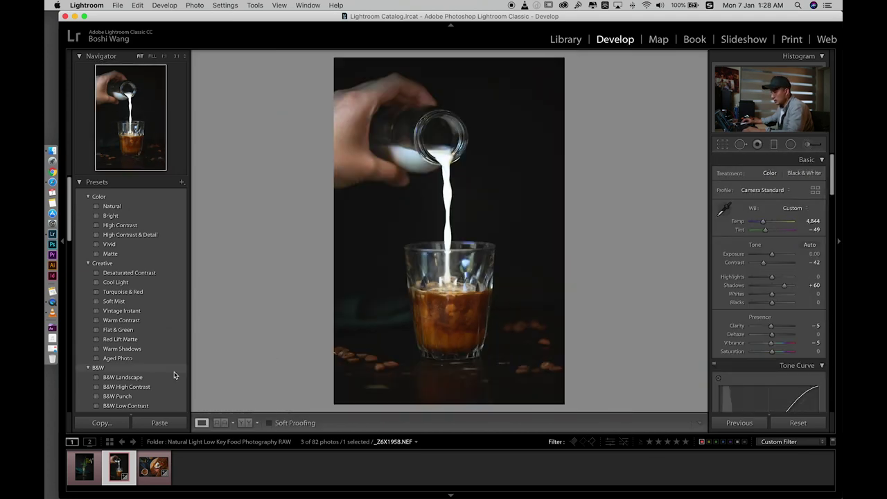
Step: Paste the copied settings onto the flower vase photo and sample its white balance from the pale flower petals
left_click(97, 465)
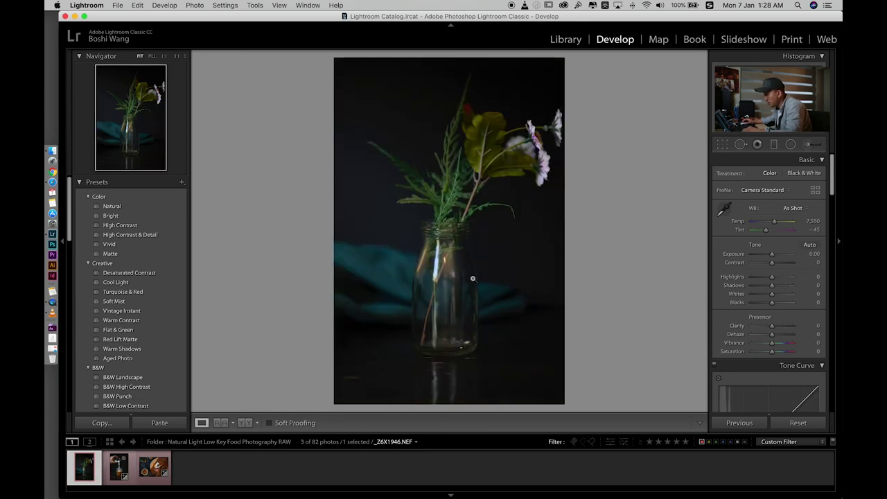
key("super+shift+v")
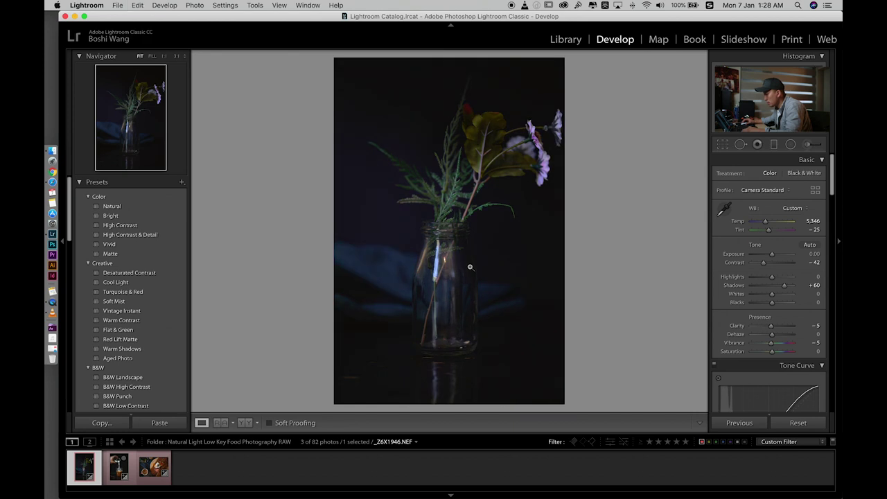
left_click_drag(438, 249, 450, 217)
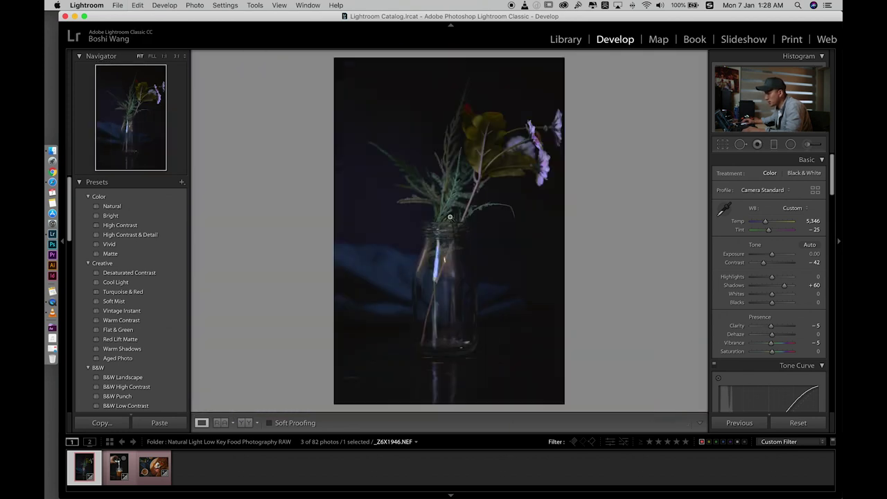
left_click(725, 208)
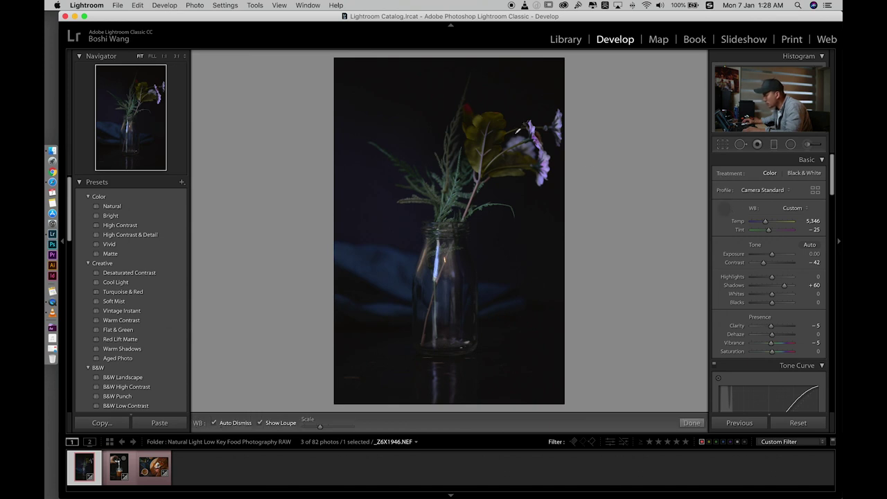
left_click(518, 142)
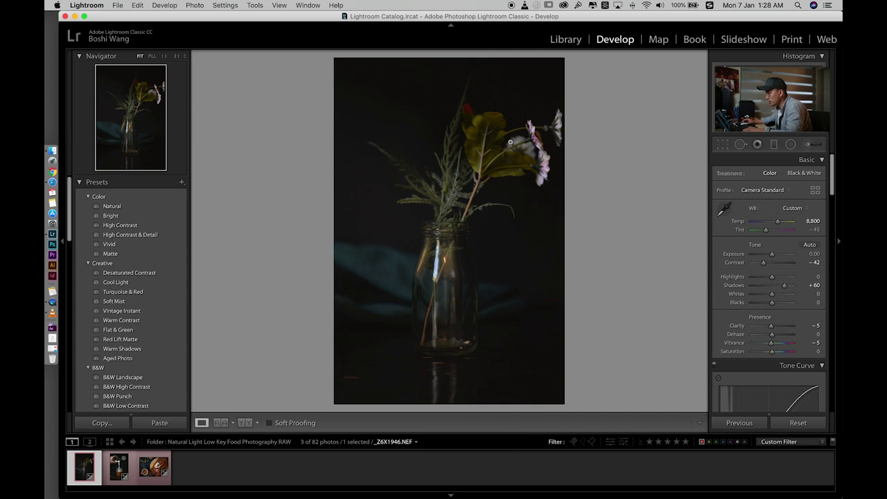
mouse_move(453, 198)
left_mouse_down()
mouse_move(462, 192)
mouse_move(476, 242)
mouse_move(460, 160)
mouse_move(457, 203)
left_mouse_up()
Step: Reposition and enlarge the pasted radial filter as a tilted ellipse over the stems, leaves and vase neck
left_click(791, 144)
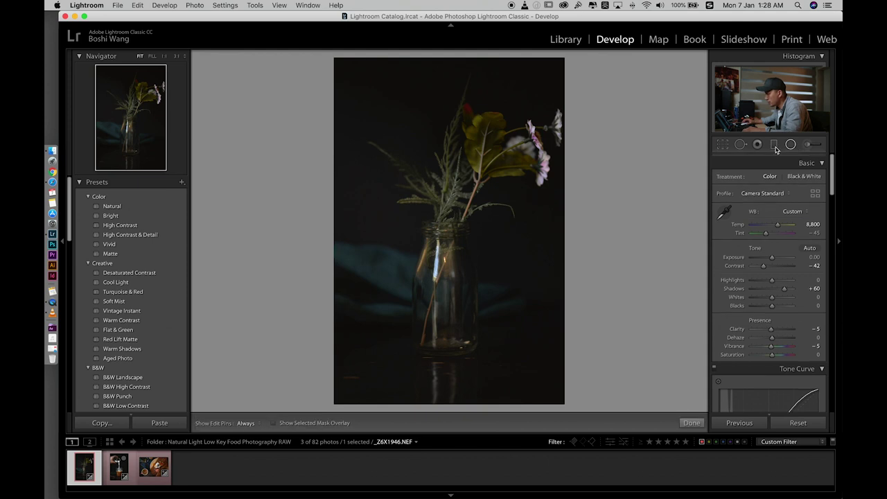
left_click(443, 171)
left_click_drag(460, 200, 438, 215)
left_click_drag(525, 251, 536, 254)
left_click_drag(466, 200, 488, 215)
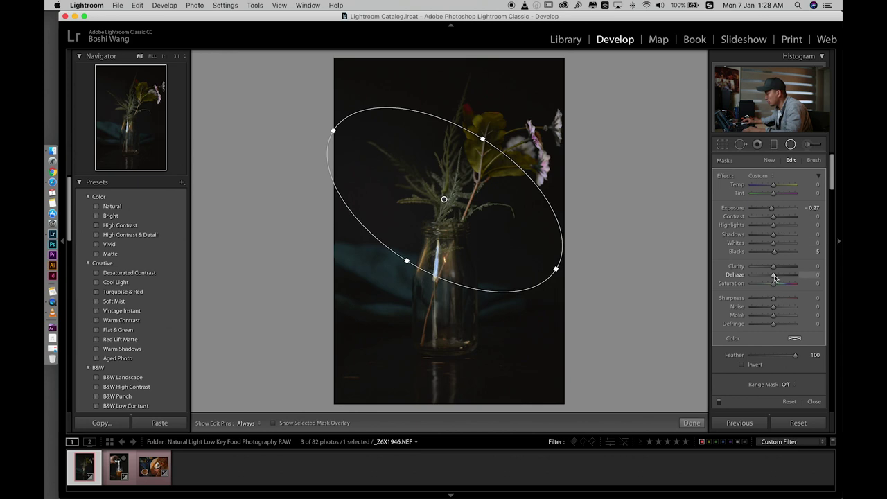
Step: Set the radial filter's clarity to 17, exposure to −0.23 and highlights to −12, and finish editing it
left_click_drag(778, 270, 781, 270)
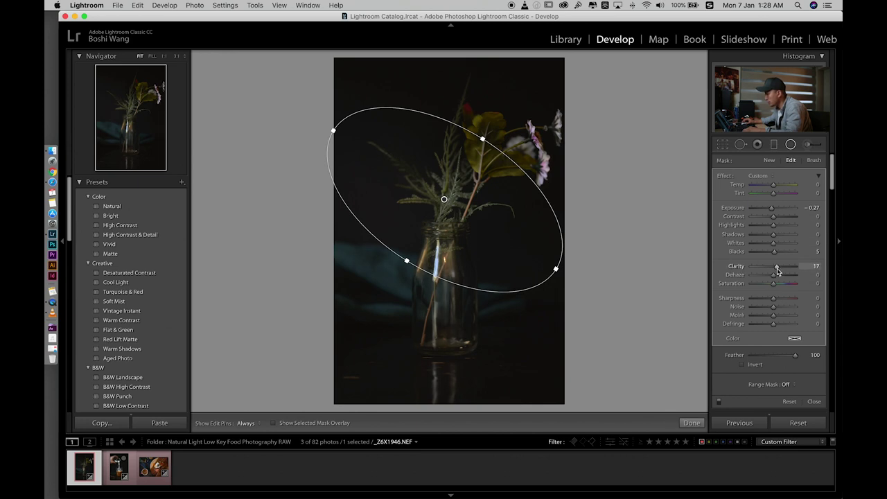
left_click_drag(775, 210, 774, 210)
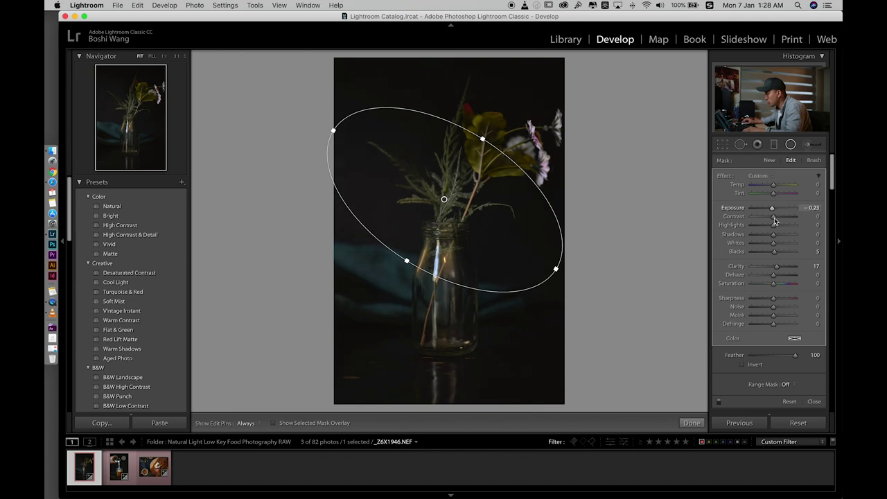
left_click_drag(773, 226, 771, 226)
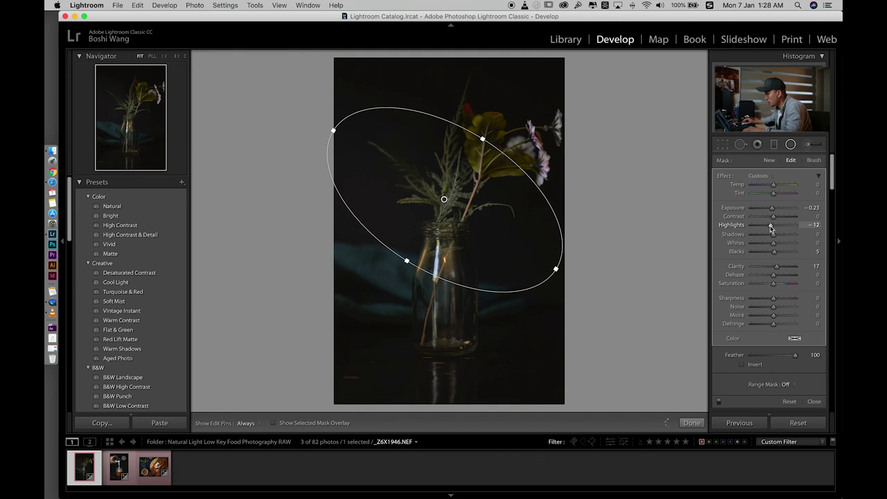
left_click(790, 145)
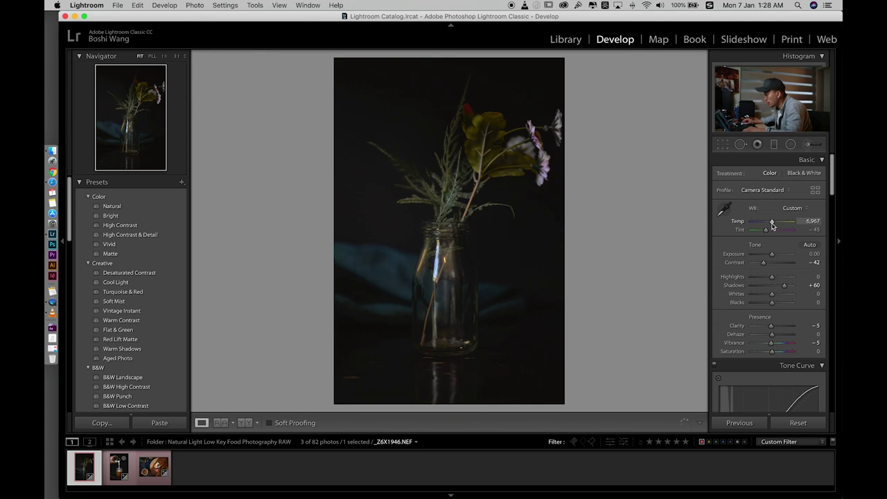
Step: Cool the flower vase photo's white balance temperature to 5,970, raise its clarity to +35, and check the stems at full size
left_click_drag(773, 226, 772, 227)
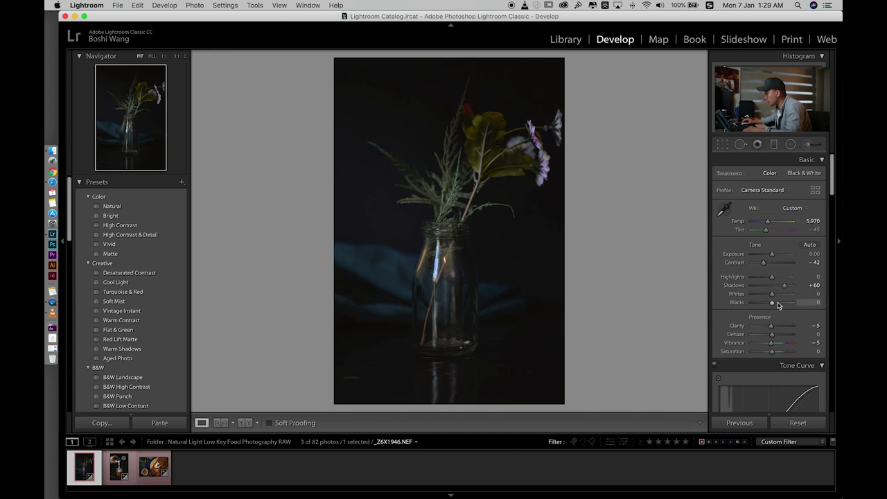
scroll(777, 305, "down", 1)
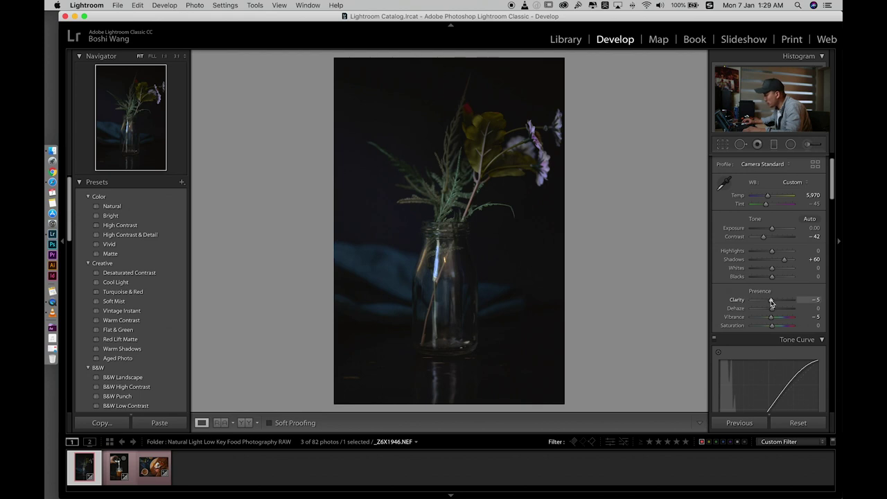
left_click_drag(771, 303, 777, 303)
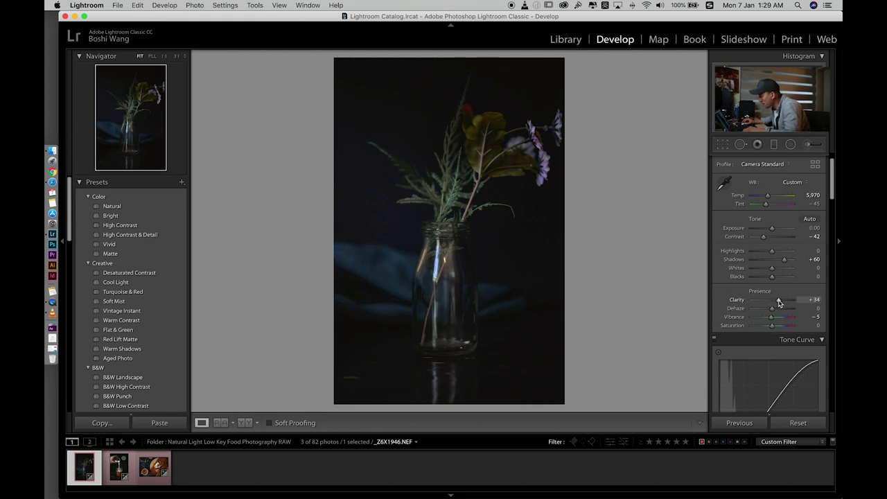
left_click(451, 228)
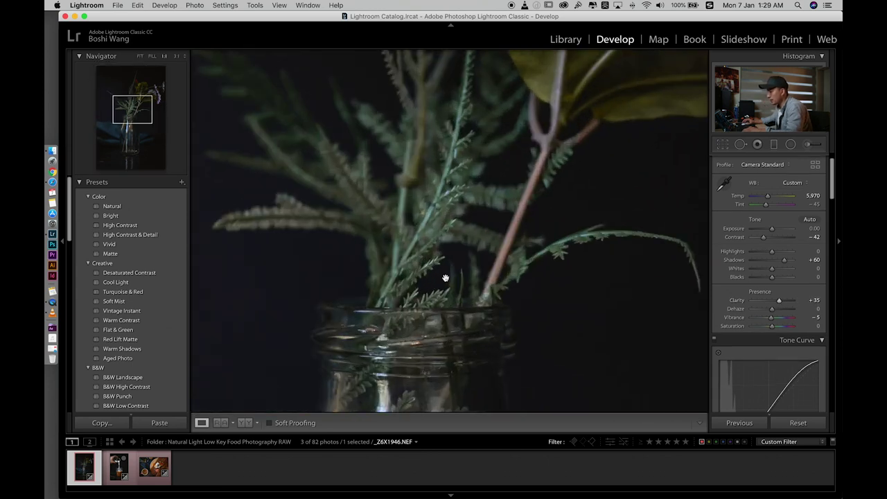
left_click(449, 280)
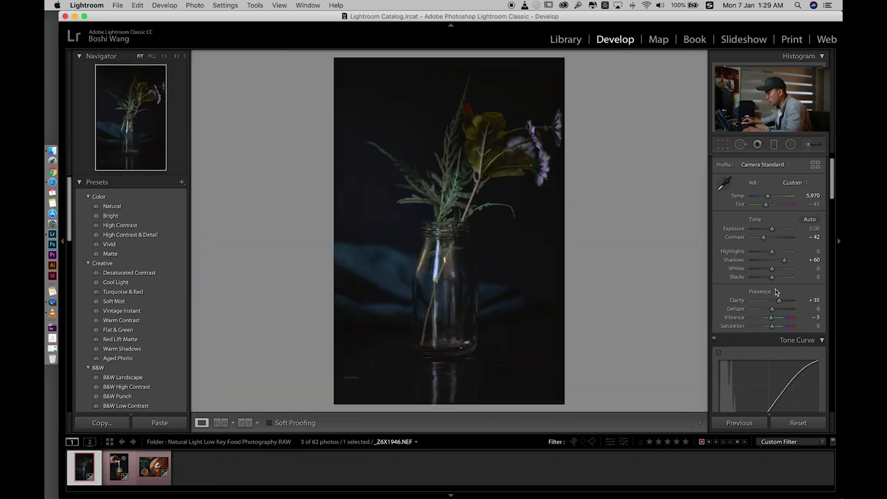
Step: Set the vase photo's luminance to −33 for blue and −16 for aqua
scroll(771, 247, "down", 2)
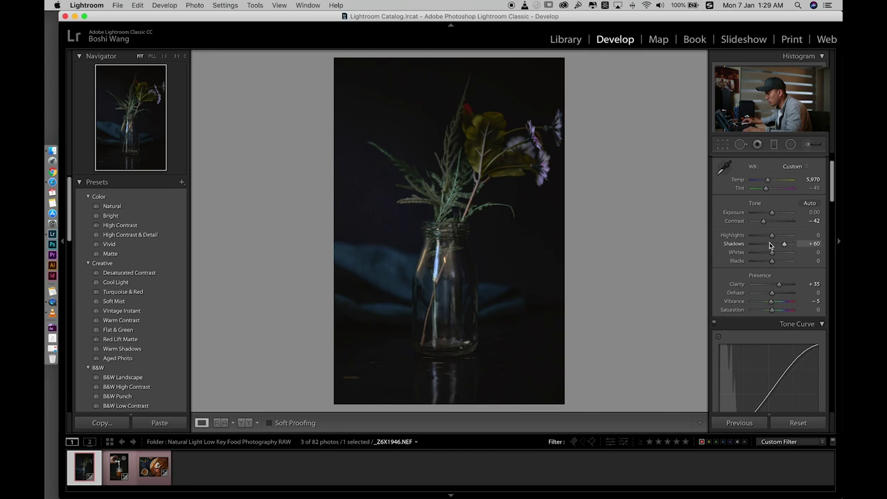
scroll(772, 247, "down", 15)
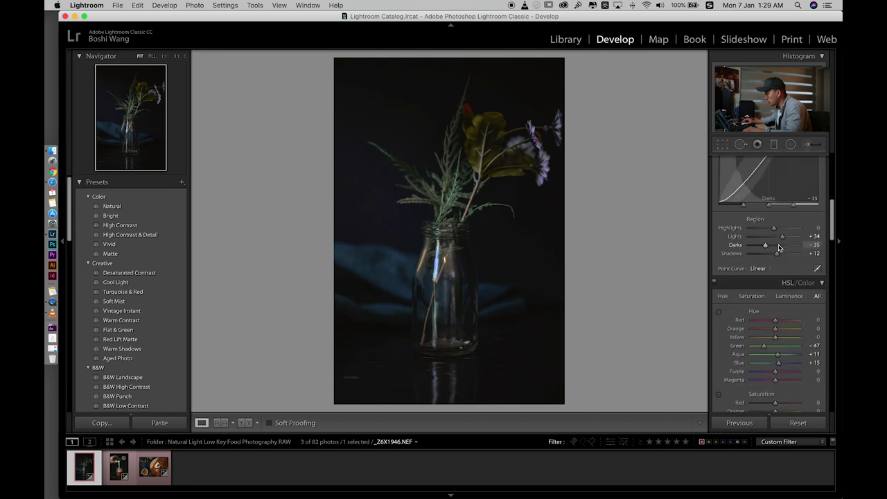
scroll(778, 248, "down", 10)
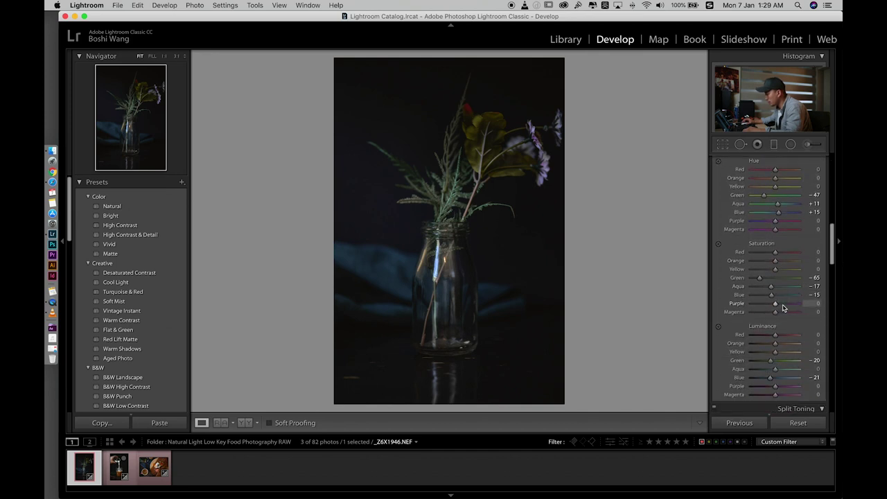
scroll(780, 310, "down", 2)
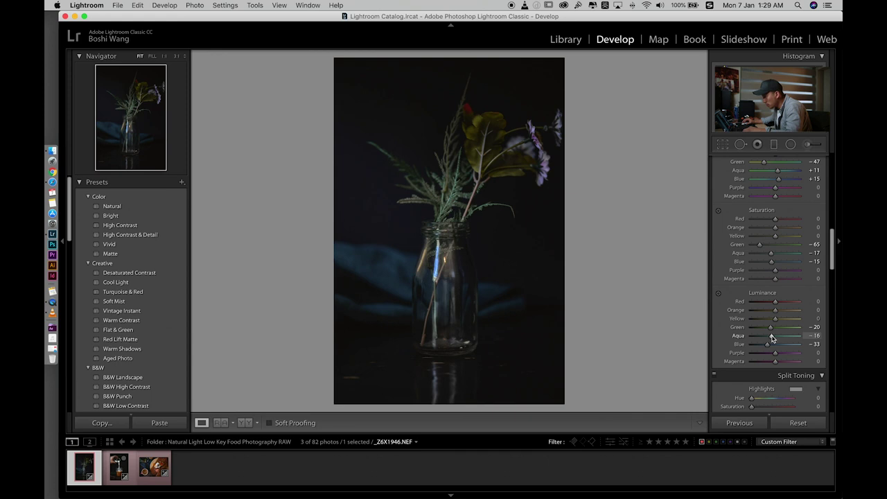
Step: Set the vase photo's contrast to −18 and inspect the stems and jar neck up close
scroll(773, 338, "up", 10)
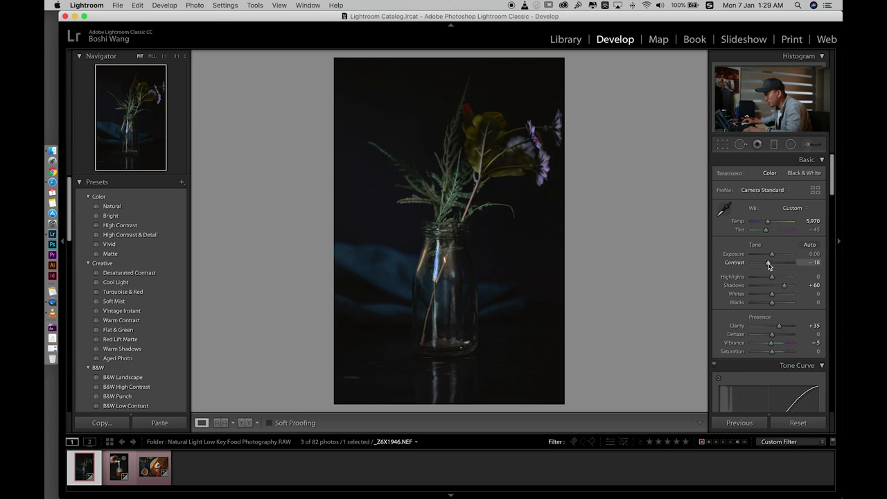
left_click(491, 282)
left_click_drag(514, 230, 458, 249)
left_click(452, 251)
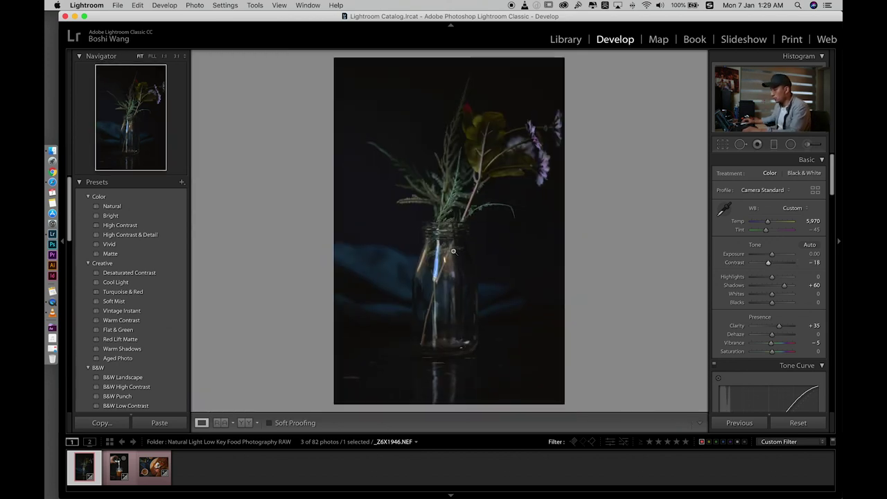
left_click(459, 203)
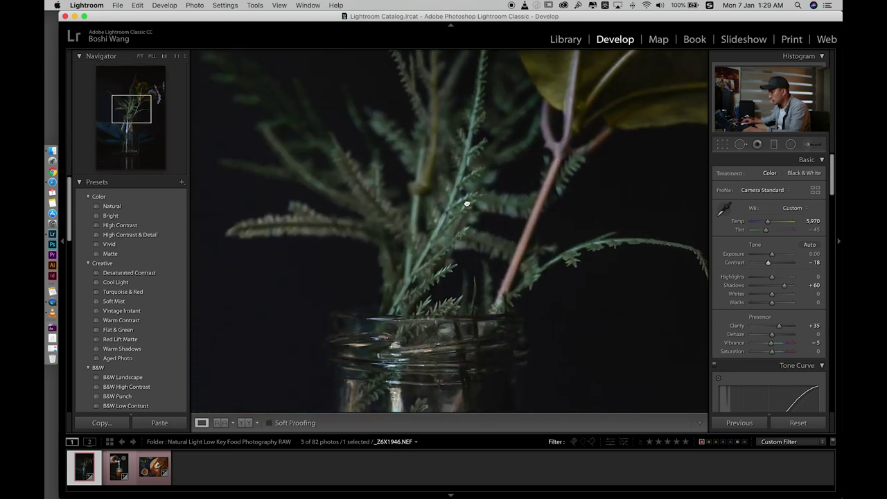
left_click(467, 204)
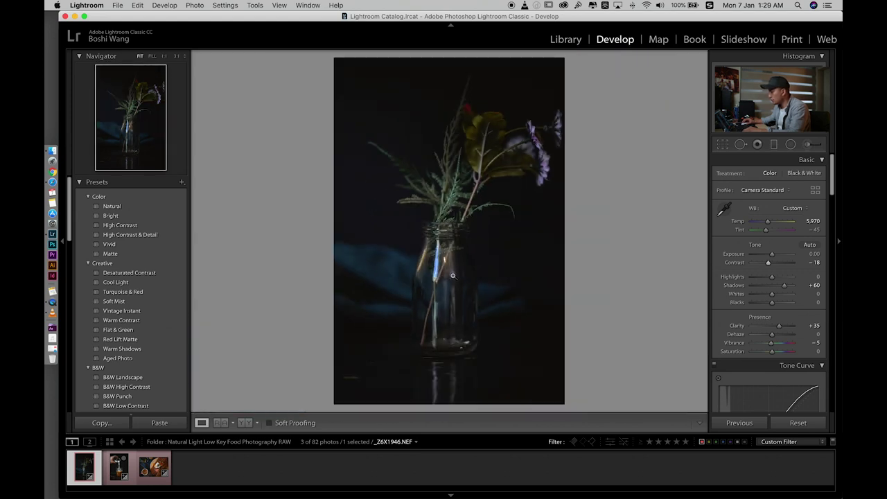
Step: Review the milk-pouring coffee photo and the poached egg photo to compare their look with the vase photo
left_click(119, 470)
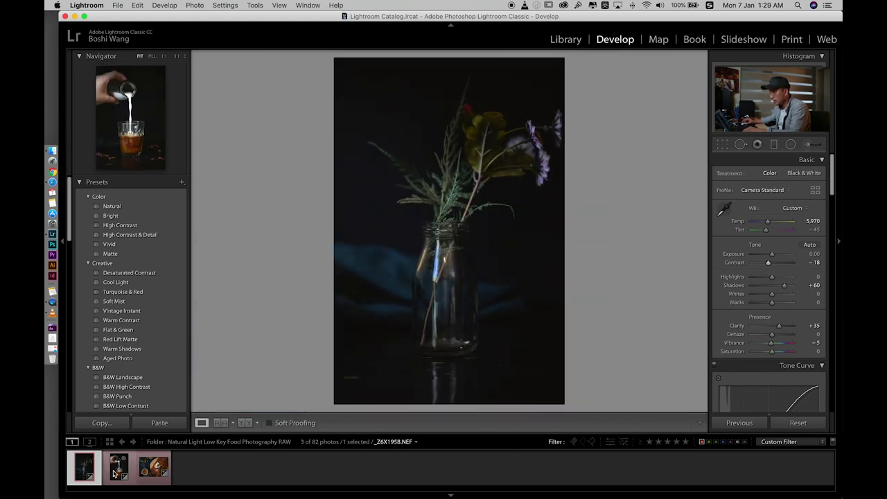
left_click(150, 478)
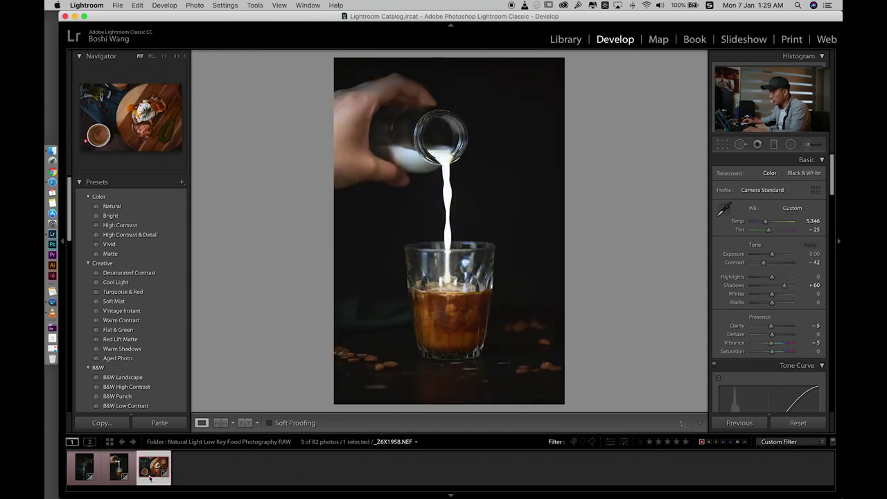